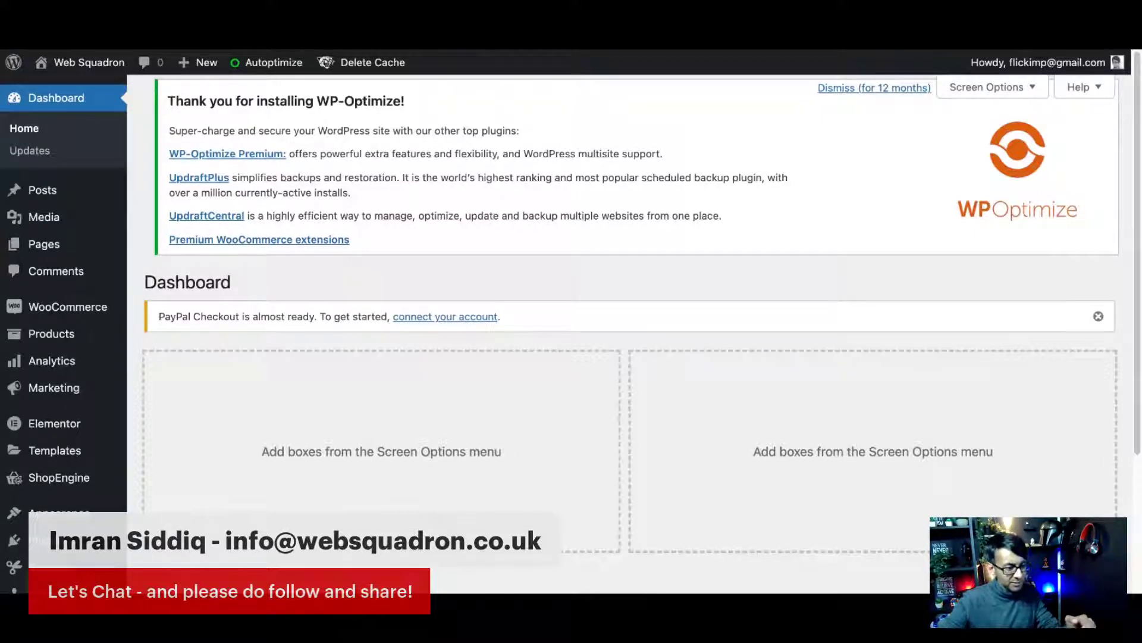
- Open the saved templates list and show all template types
scroll(467, 361, "down", 1)
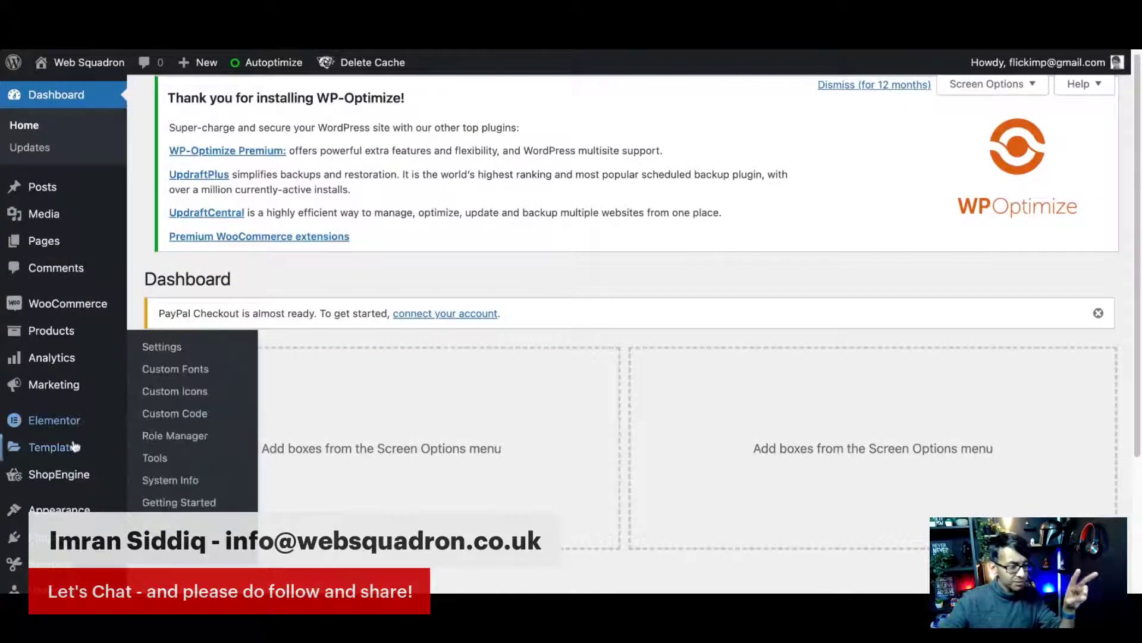
mouse_move(73, 448)
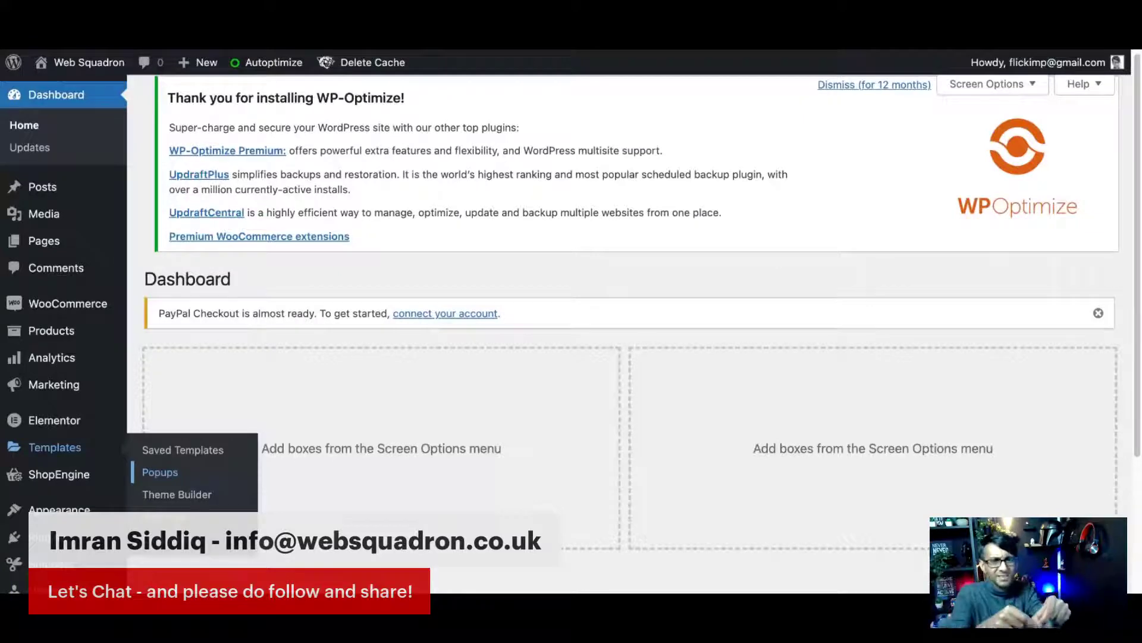
left_click(210, 457)
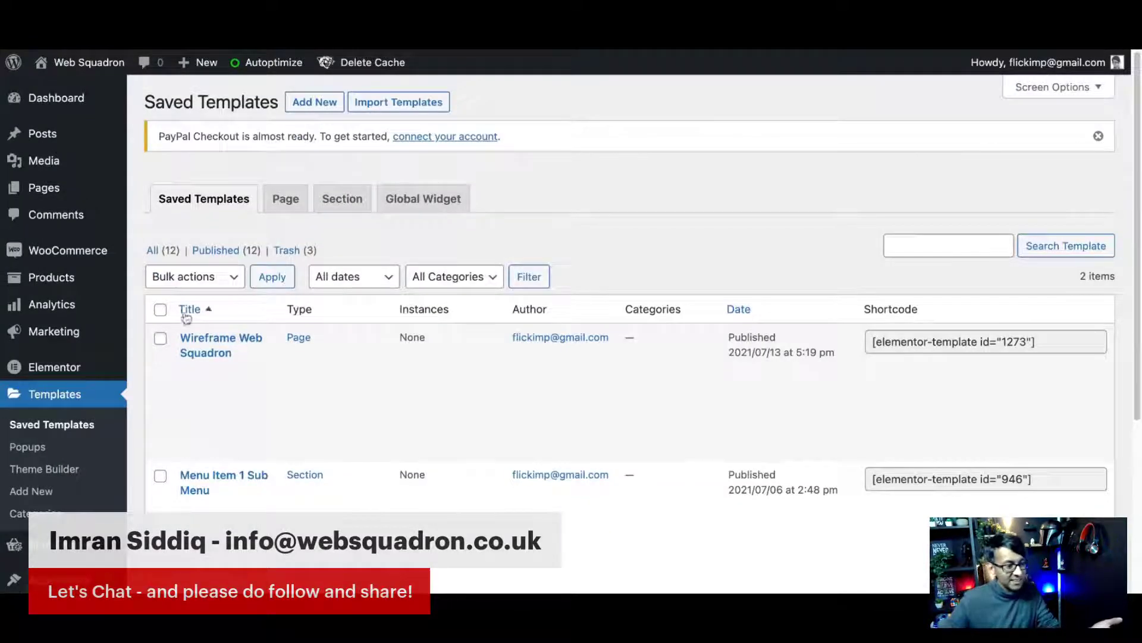
left_click(152, 251)
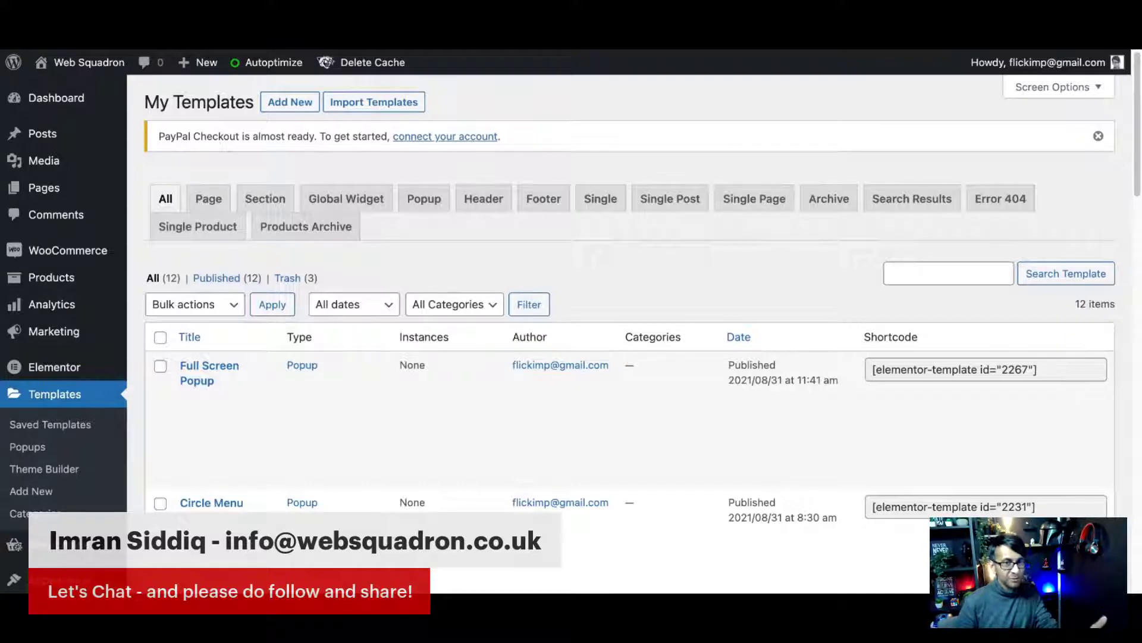
mouse_move(301, 357)
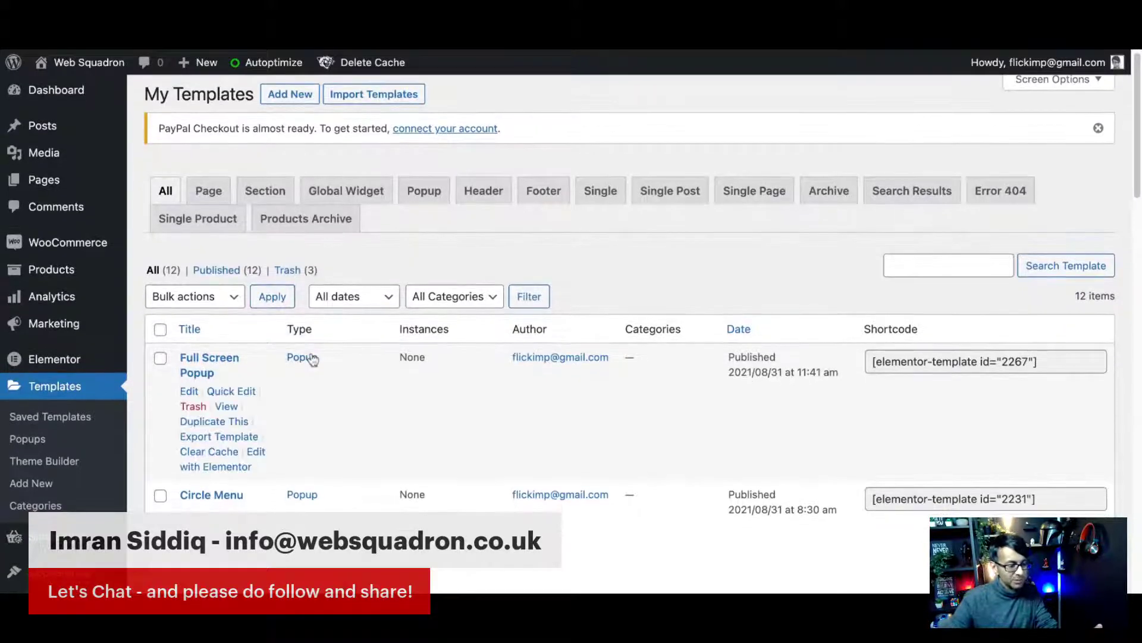
scroll(356, 436, "down", 1)
scroll(356, 436, "down", 5)
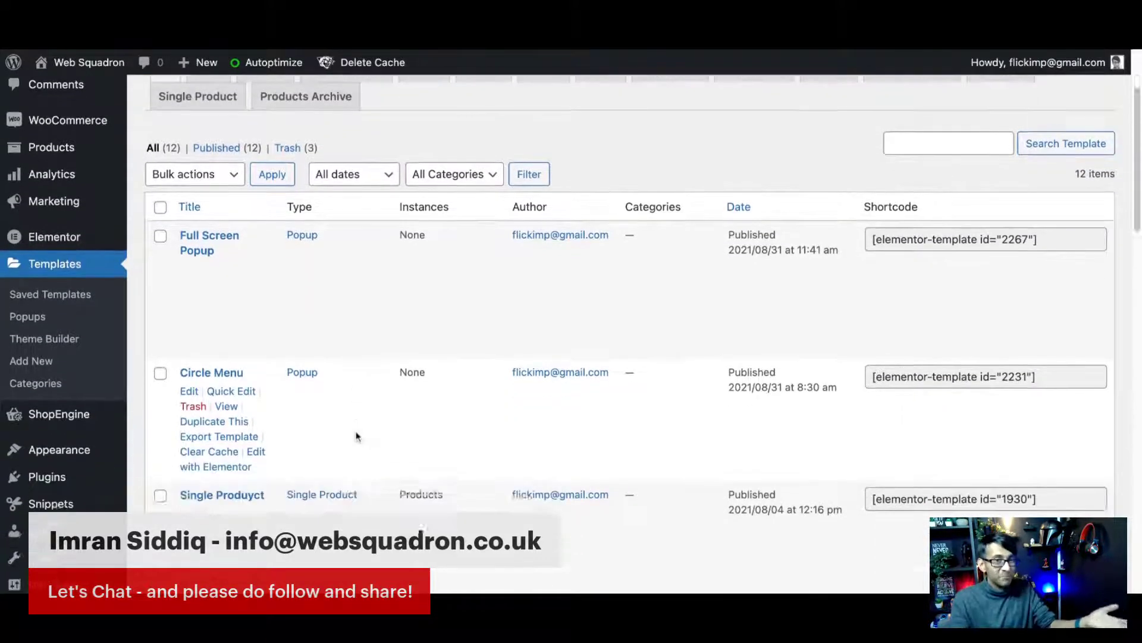
scroll(356, 436, "down", 4)
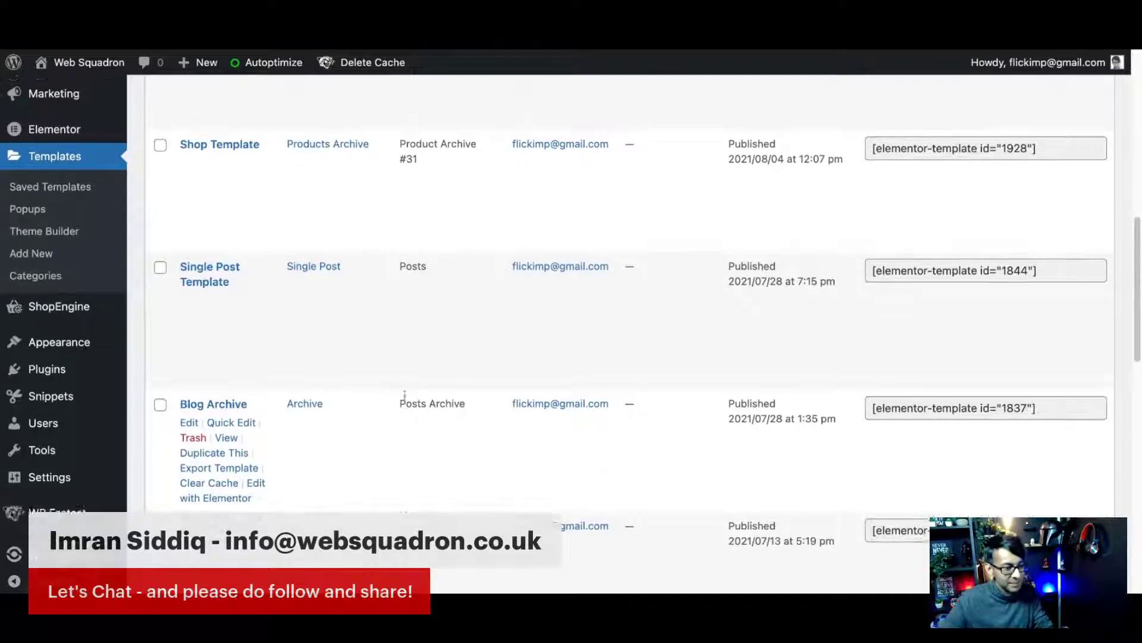
scroll(402, 395, "up", 10)
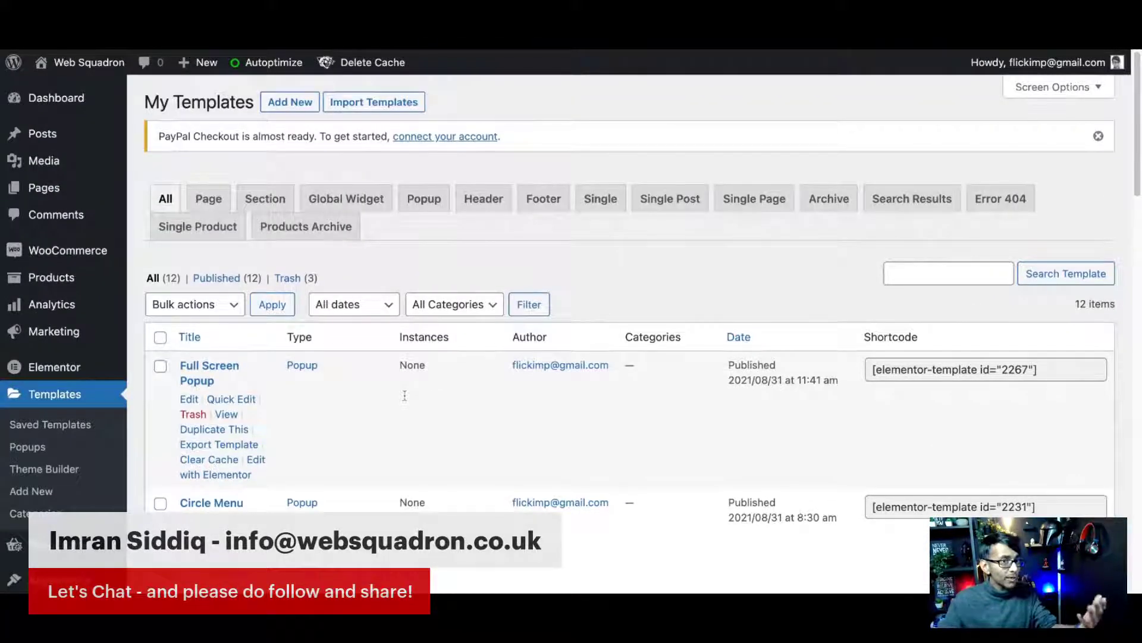
- Create a new template of type Popup named "Sidebar Popup"
left_click(296, 107)
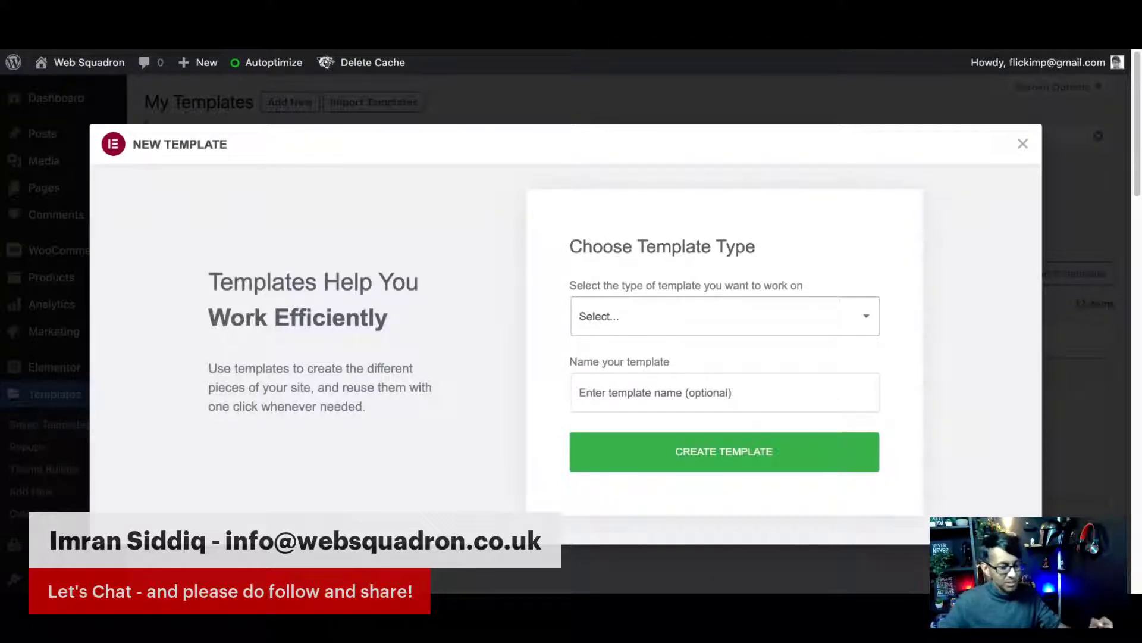
left_click(647, 390)
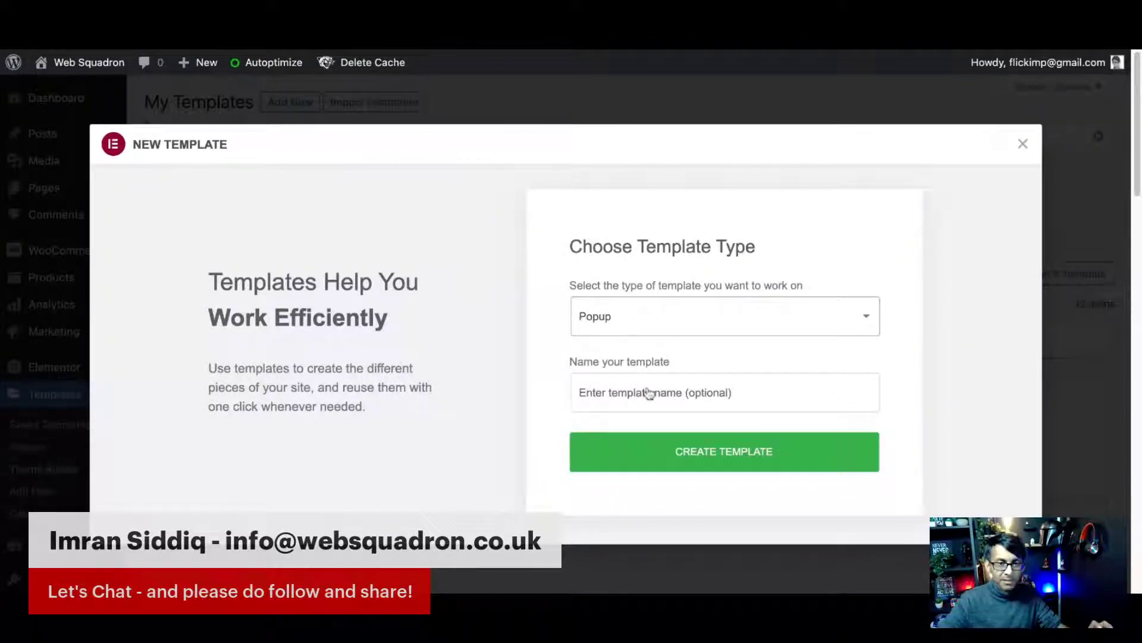
left_click(675, 400)
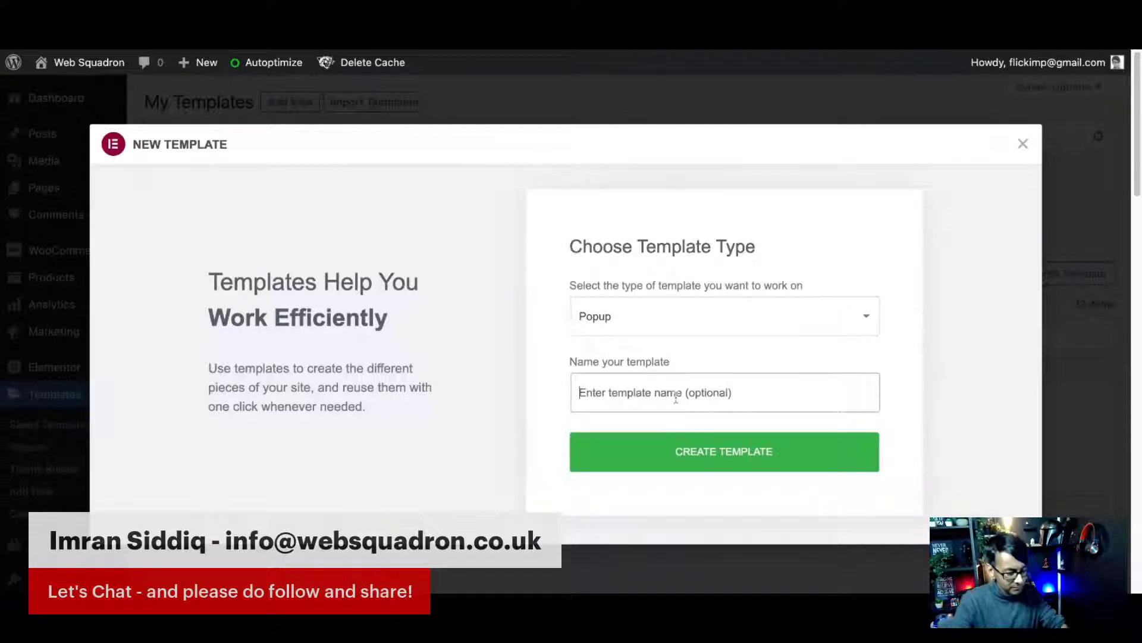
type("Sidebar")
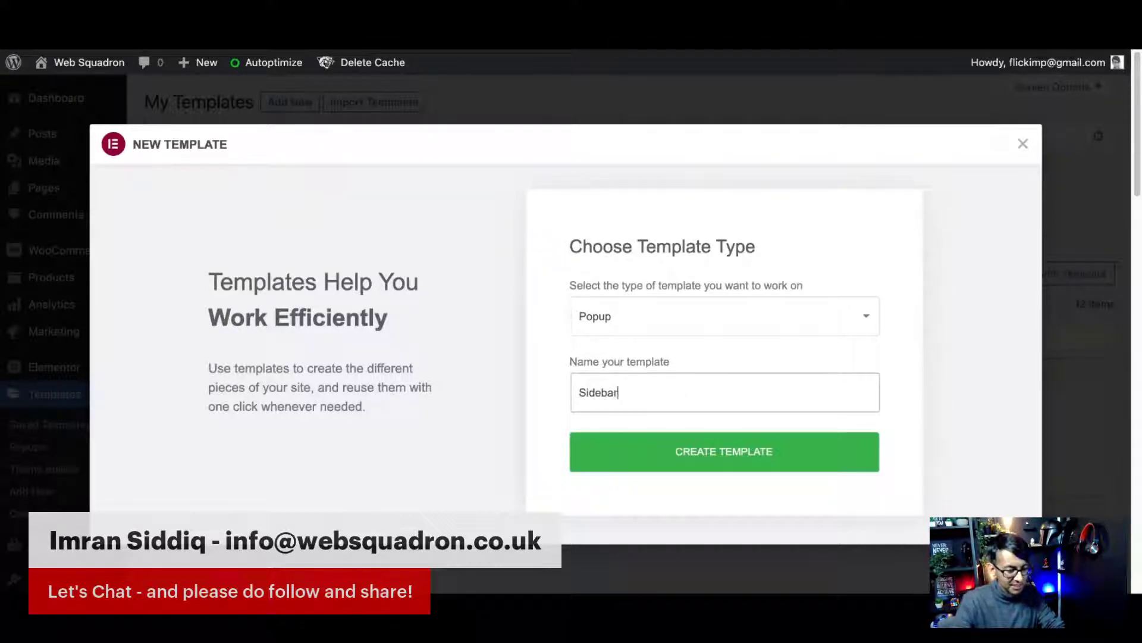
type(" Popup")
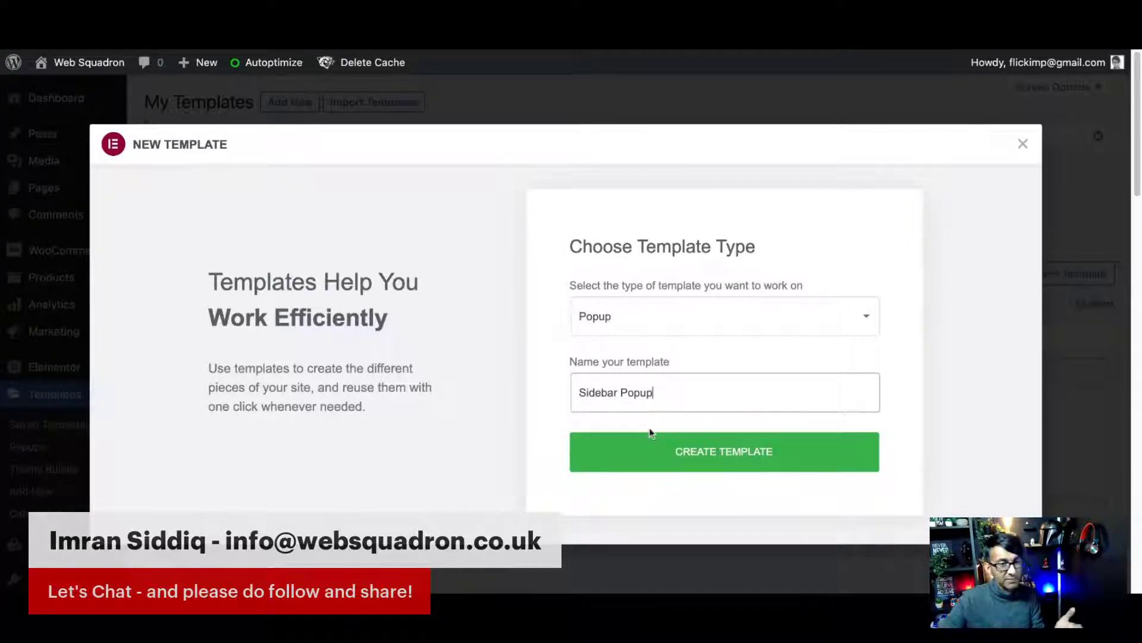
left_click(719, 458)
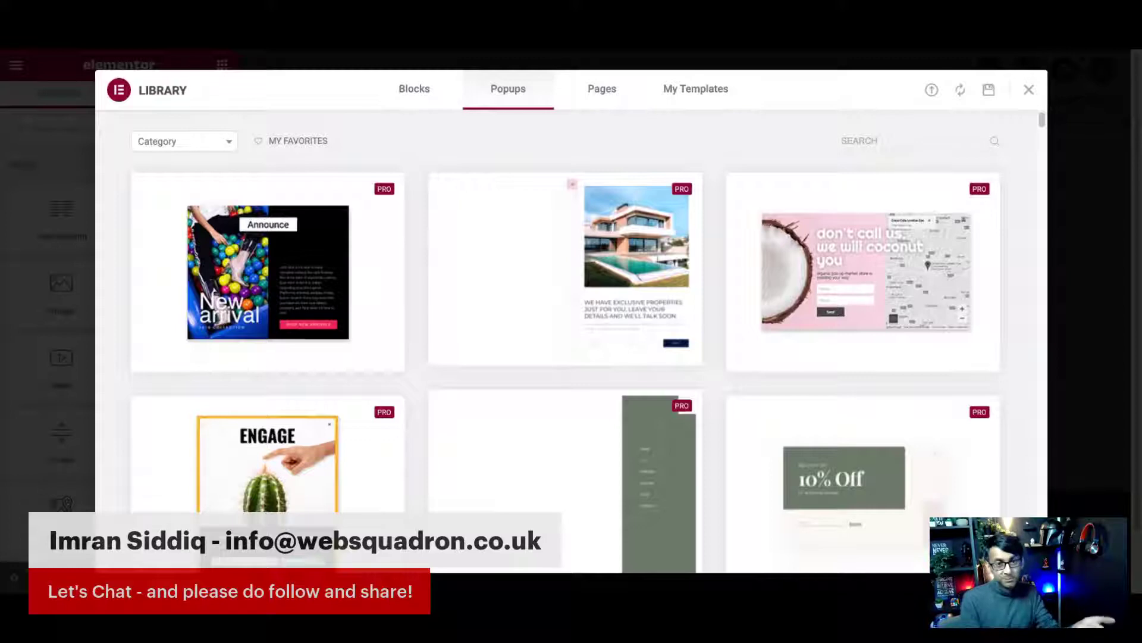
- Browse the ready-made popups in the template library, preview the countdown sale popup, and leave the library without inserting one
scroll(789, 381, "down", 8)
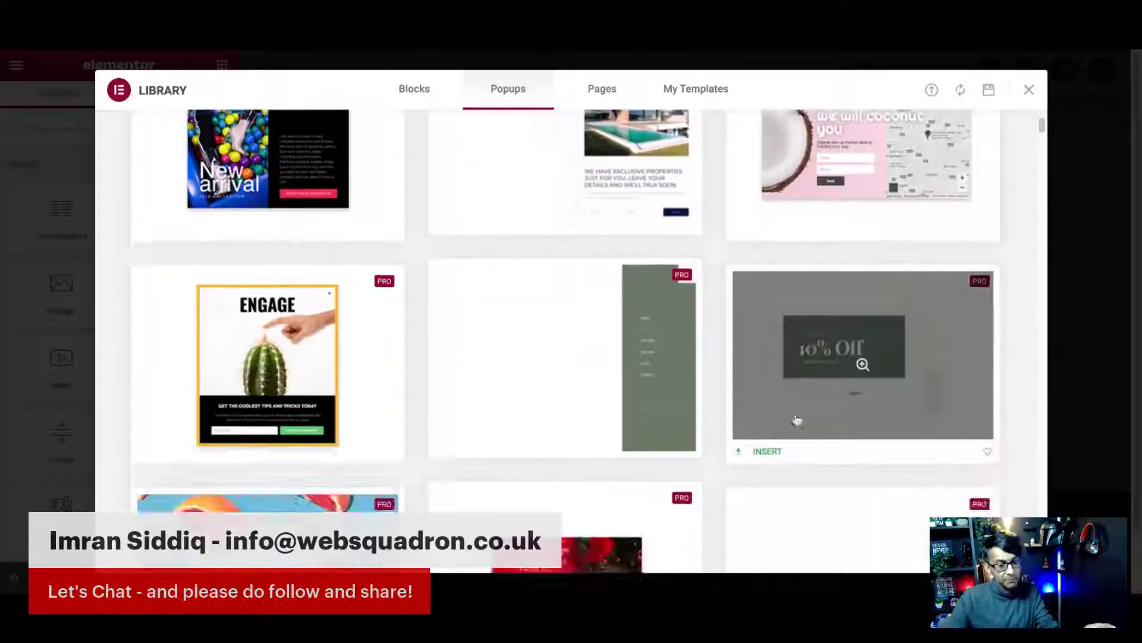
scroll(797, 420, "down", 6)
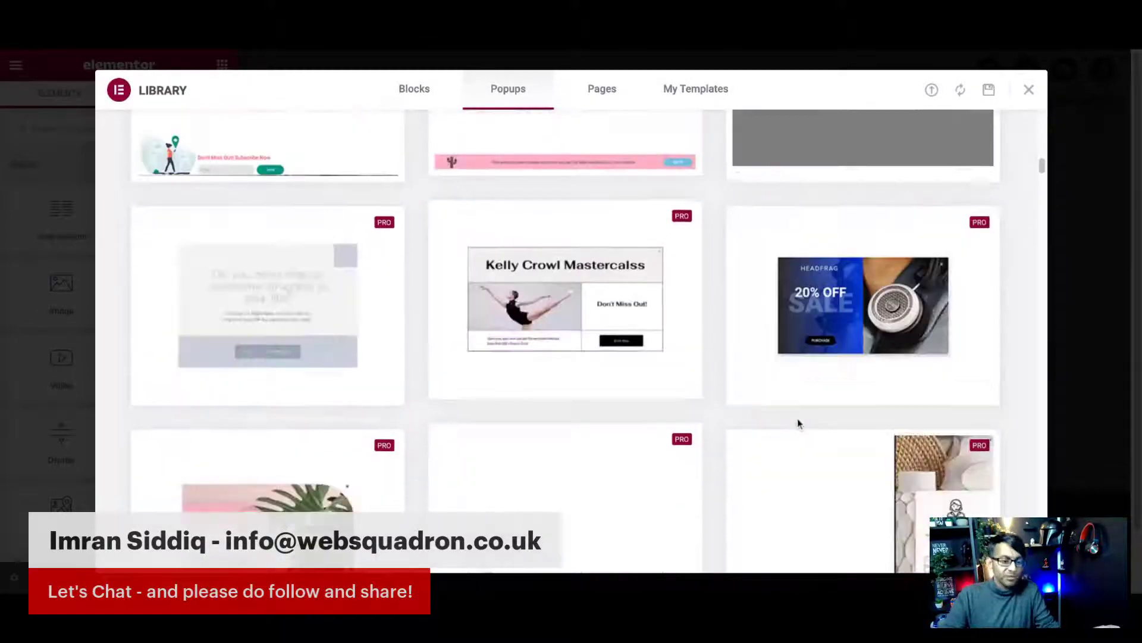
scroll(863, 394, "down", 2)
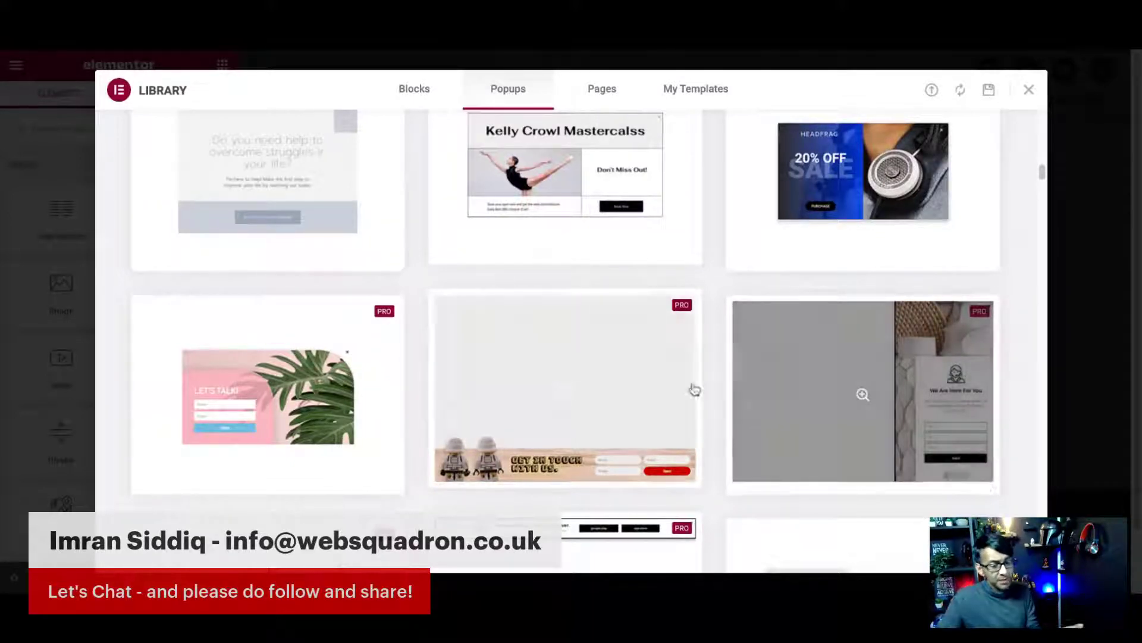
scroll(694, 387, "down", 10)
scroll(670, 421, "up", 5)
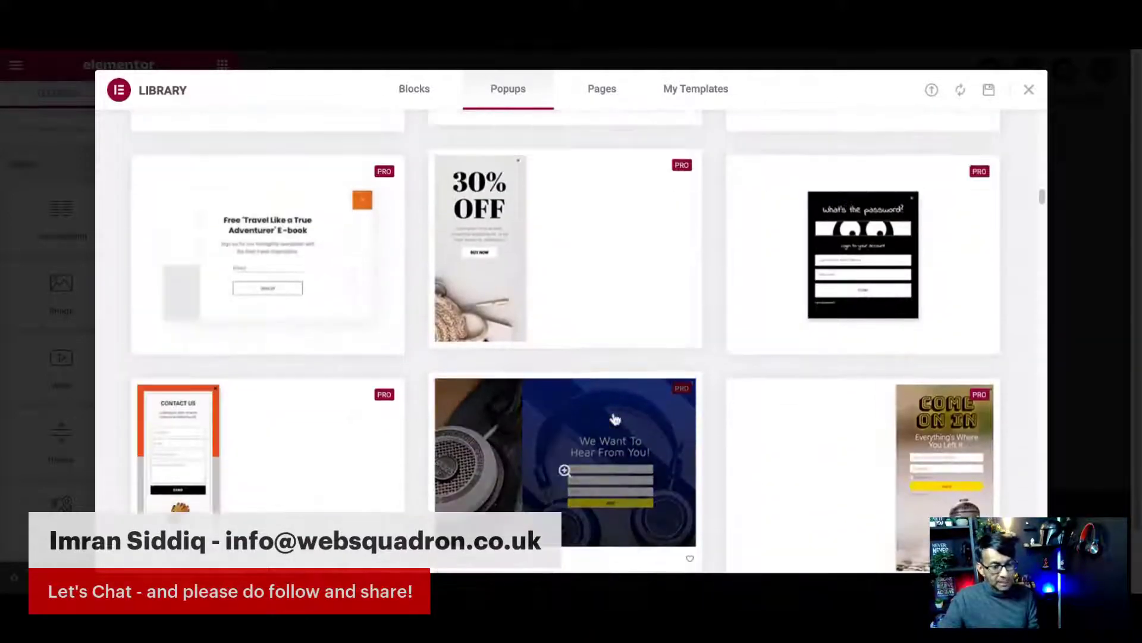
left_click(271, 222)
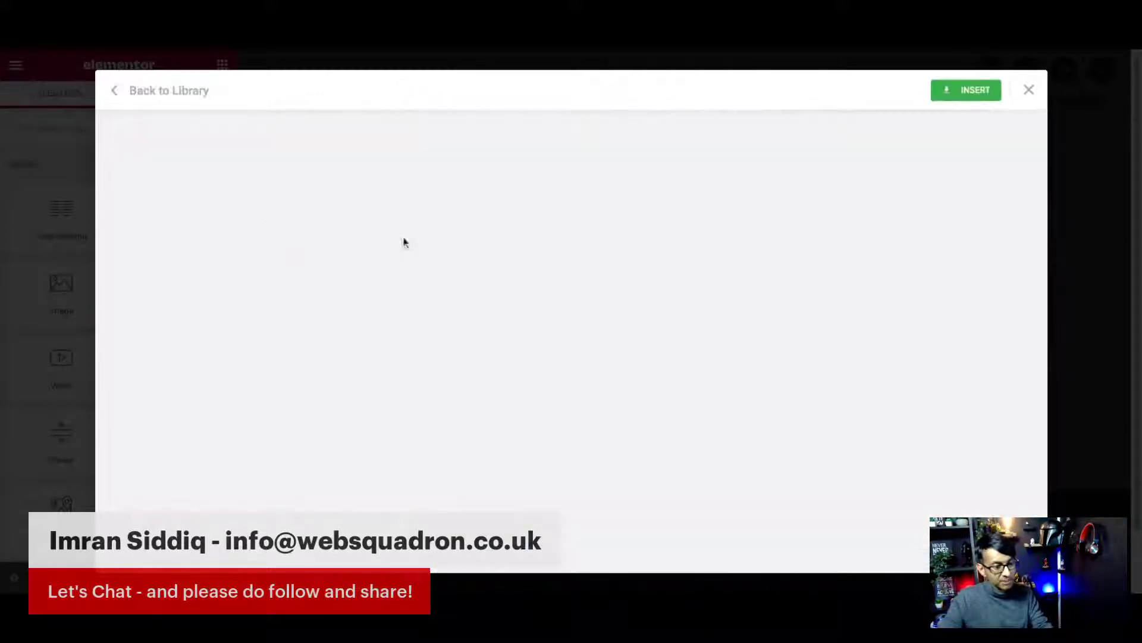
scroll(809, 340, "down", 2)
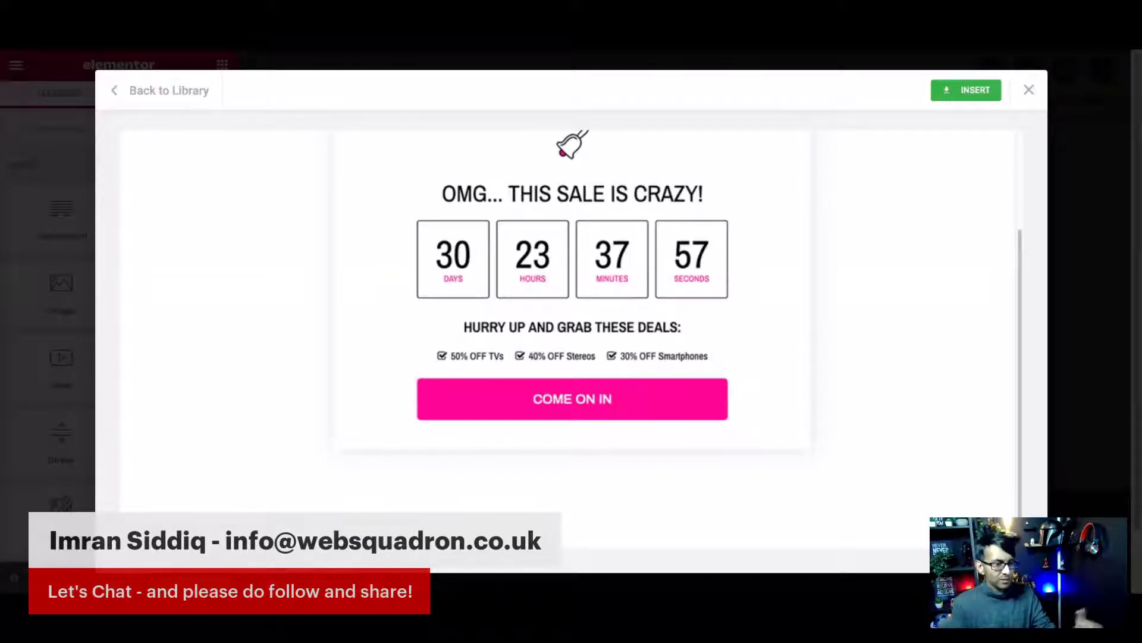
left_click(1031, 95)
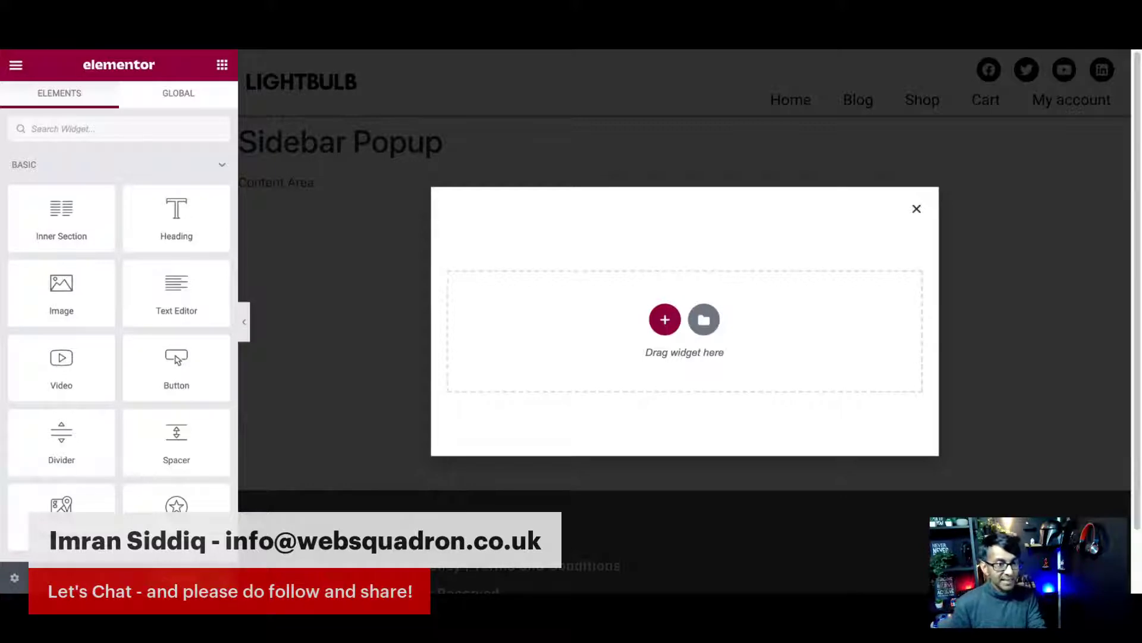
left_click(665, 321)
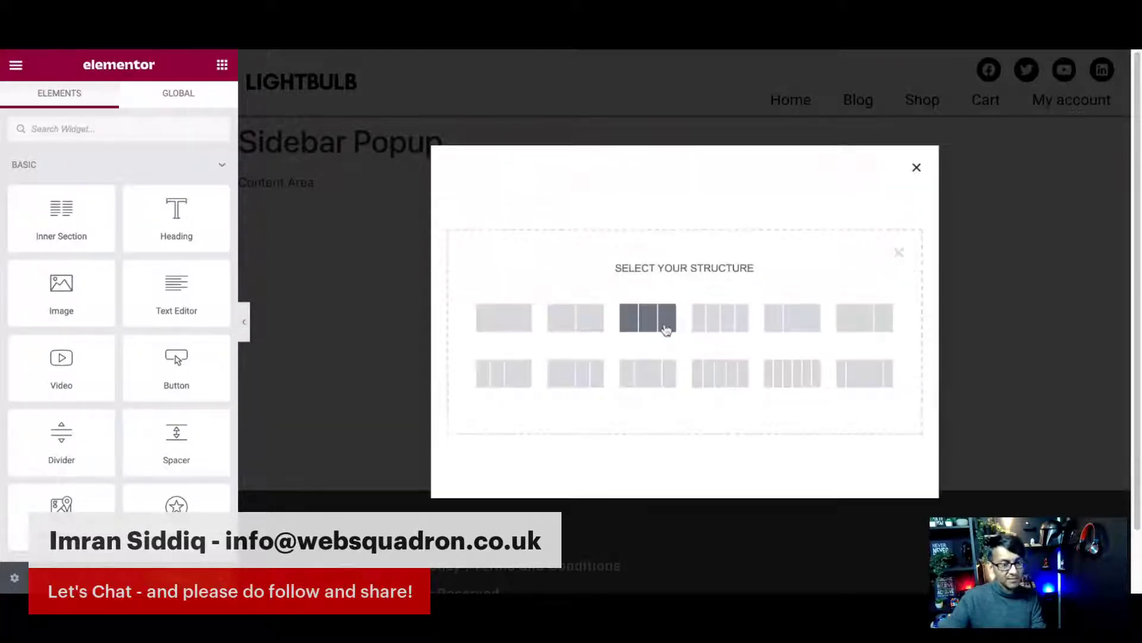
left_click(899, 252)
left_click(705, 320)
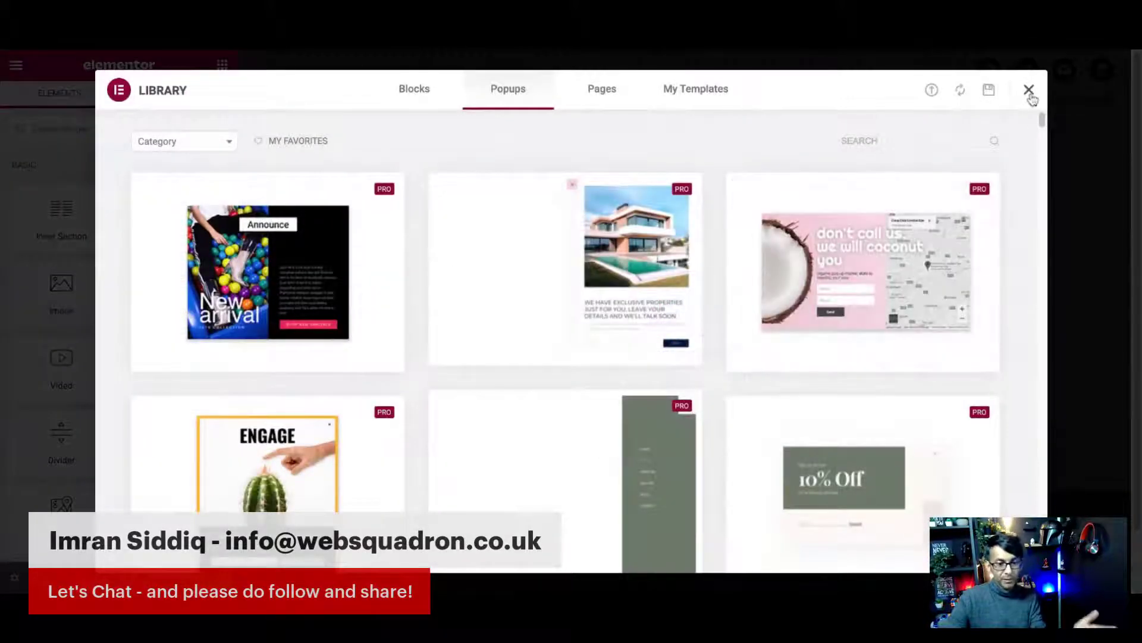
left_click(1029, 90)
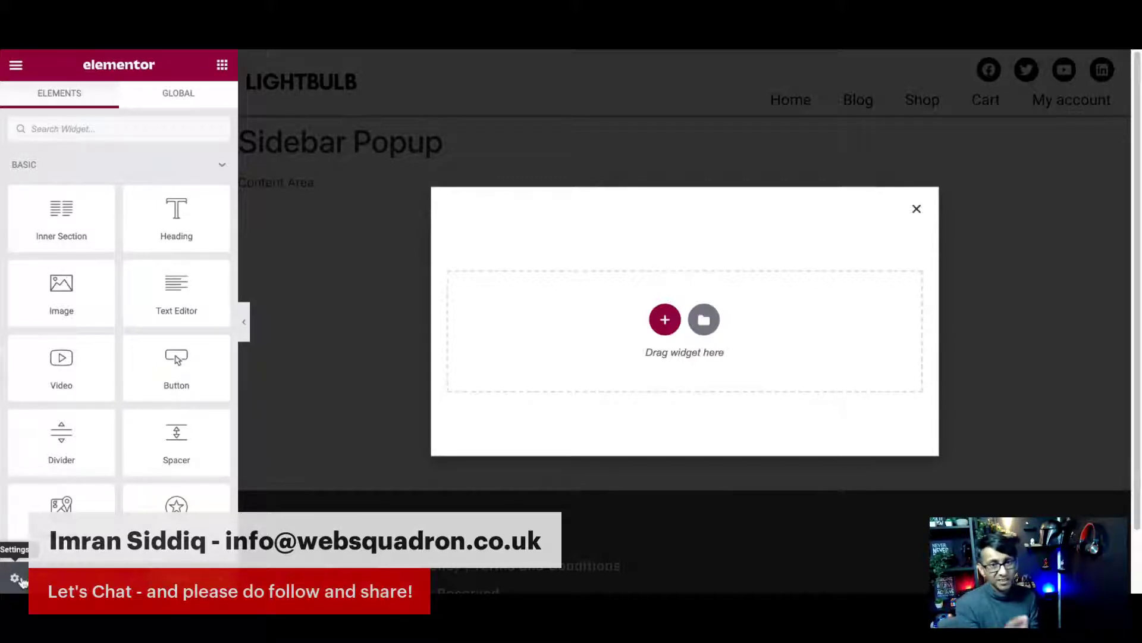
- Open the popup settings and set the width to 400 px and the height to Fit To Screen
left_click(16, 578)
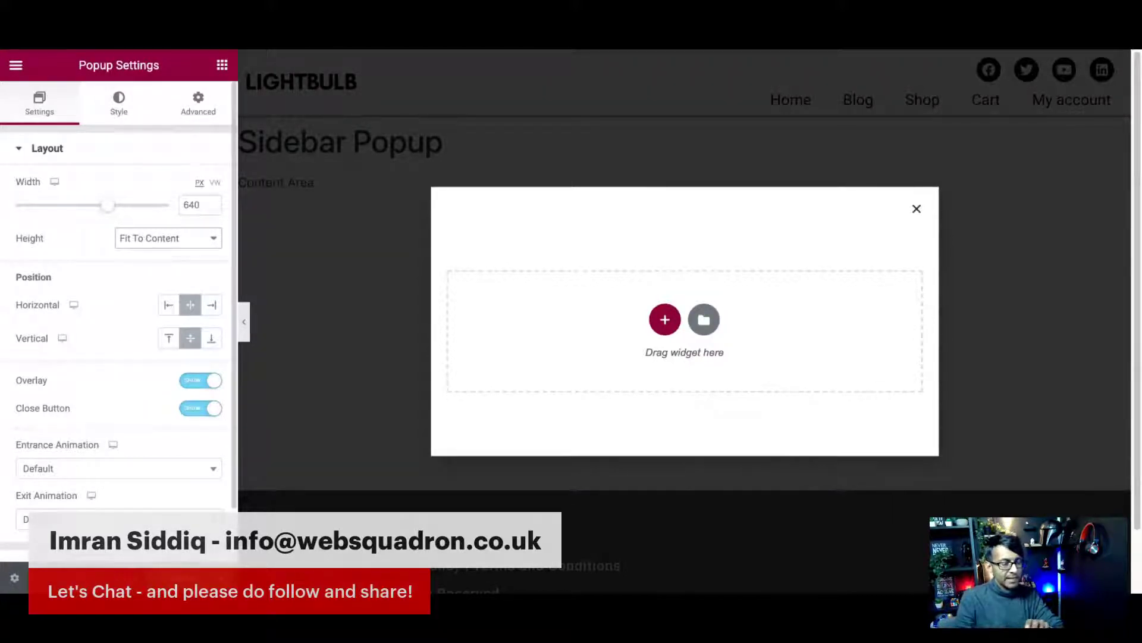
left_click_drag(109, 210, 98, 208)
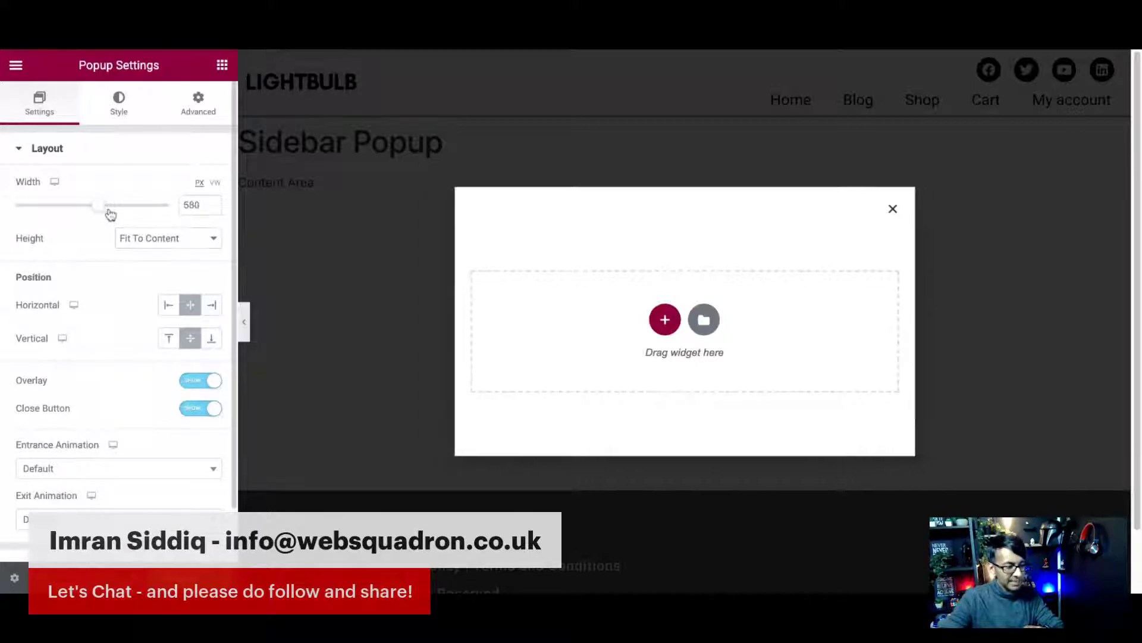
double_click(201, 206)
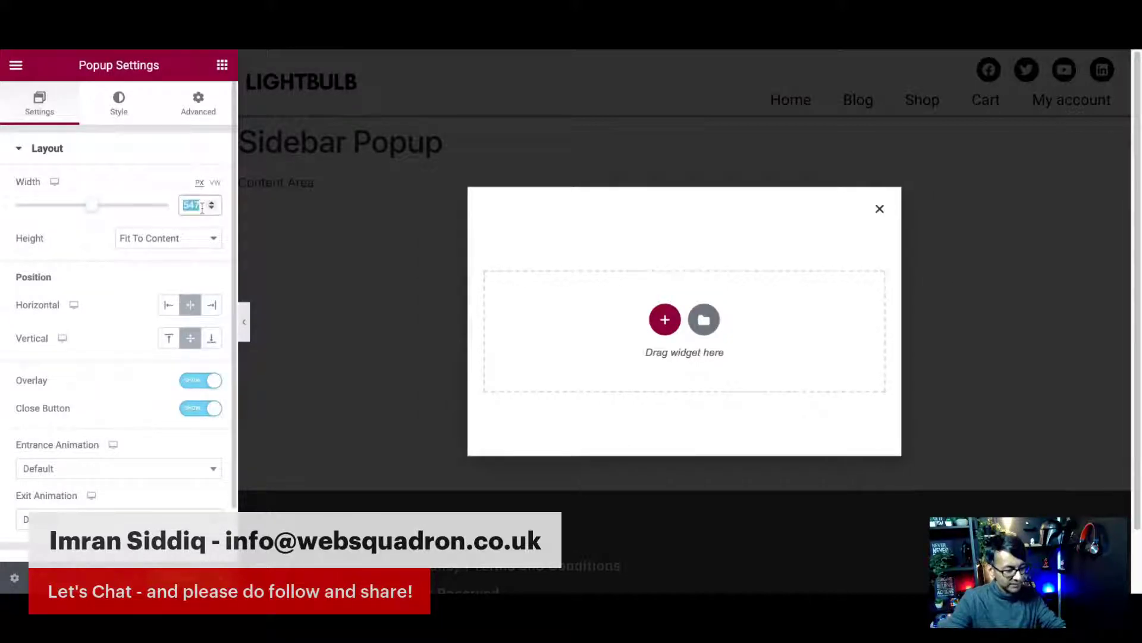
type("400")
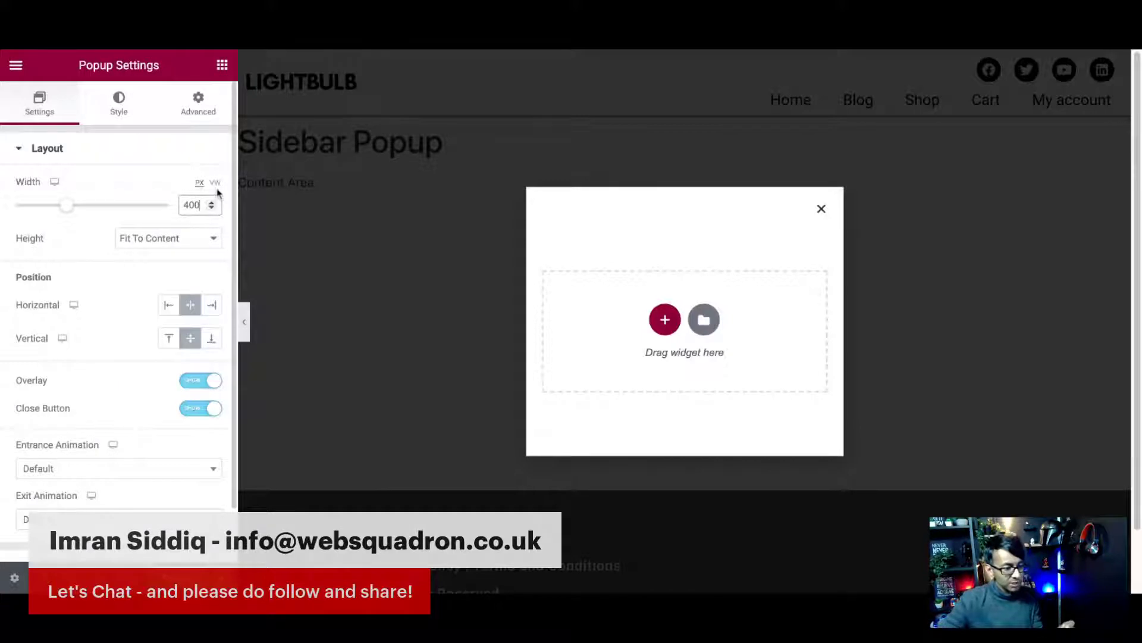
left_click(191, 238)
left_click(189, 255)
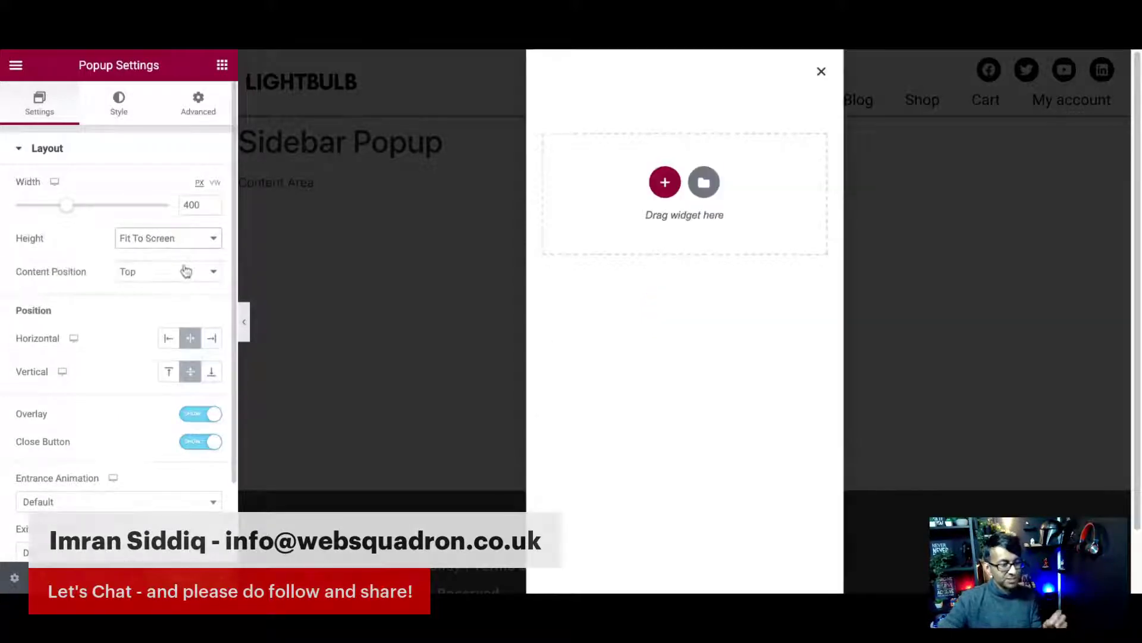
- Switch the popup width unit to VW and set the width to 100
left_click(215, 183)
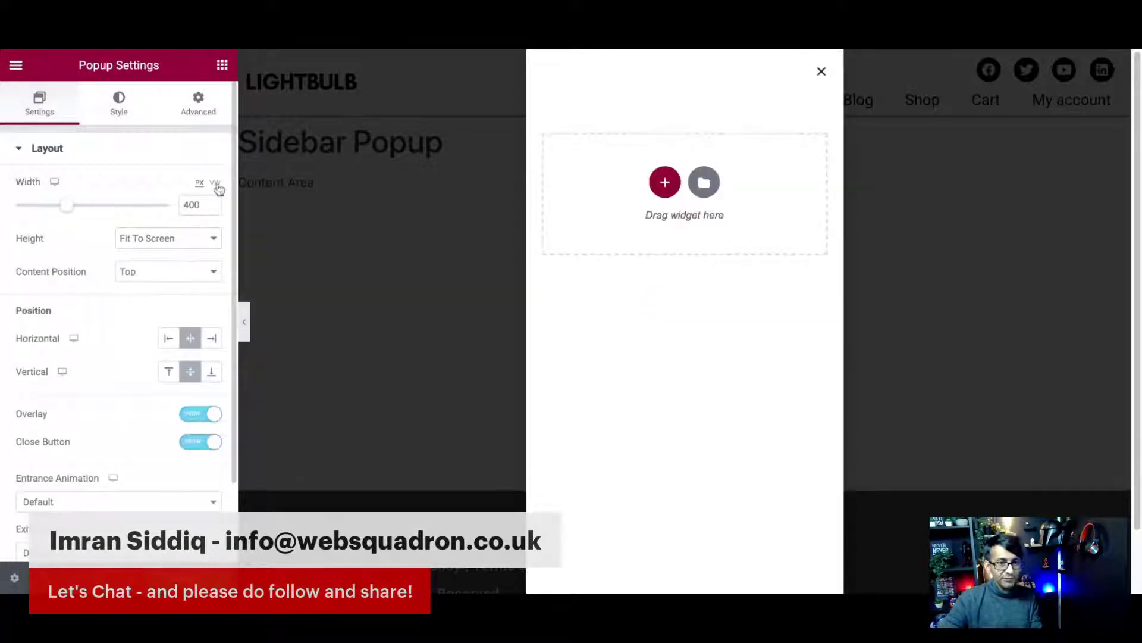
double_click(184, 205)
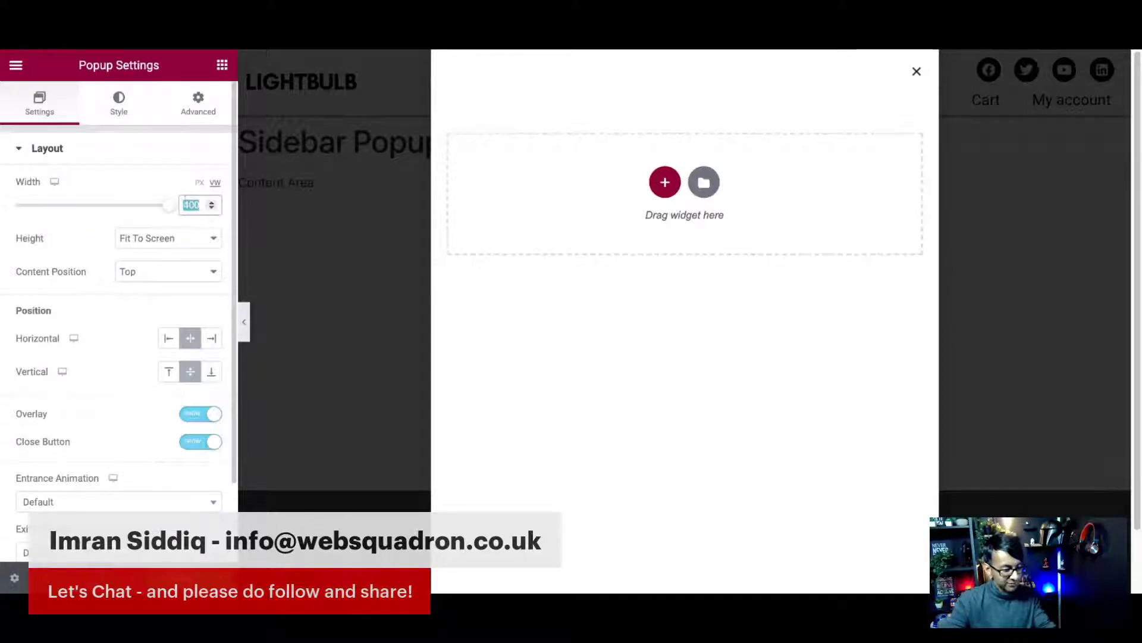
type("100")
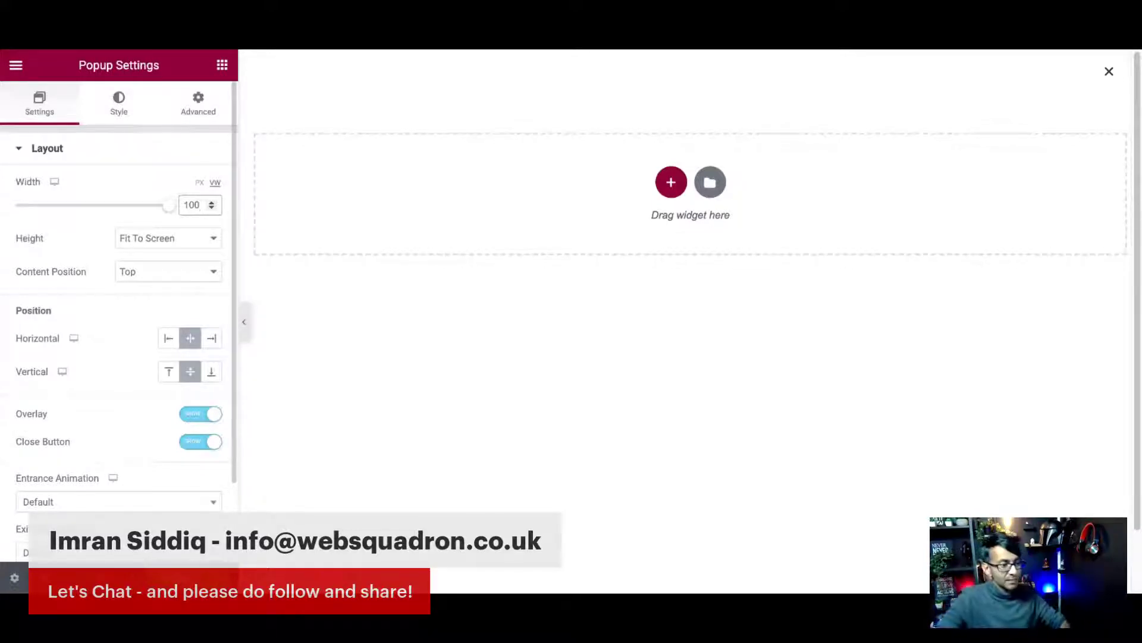
- Set the popup's height to Fit To Content and its width to 400 px
left_click(172, 242)
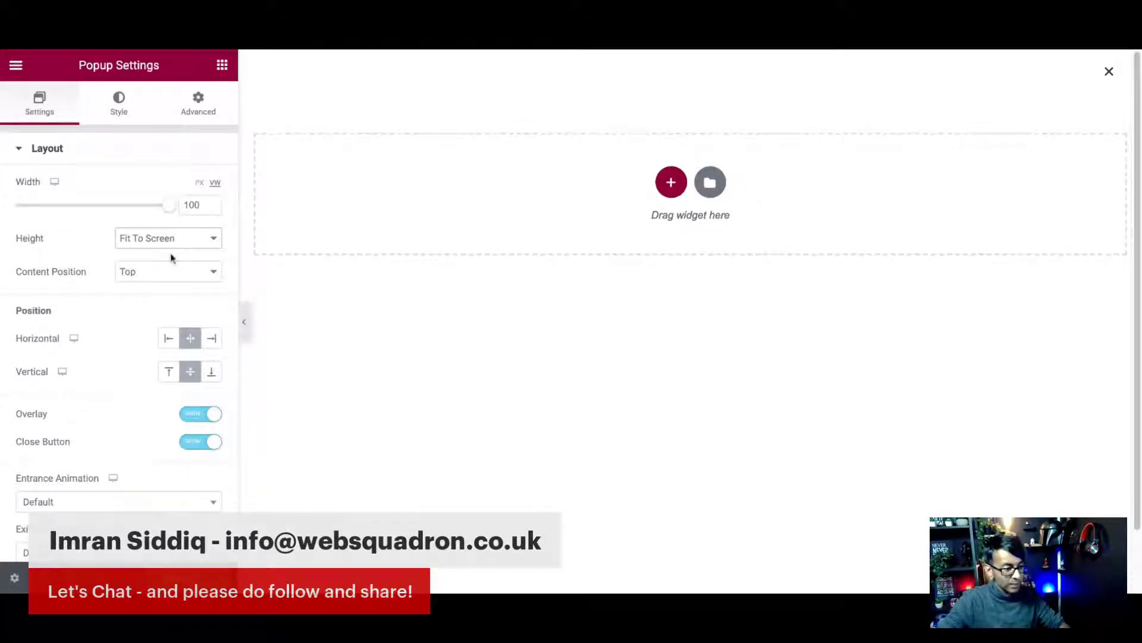
left_click(172, 258)
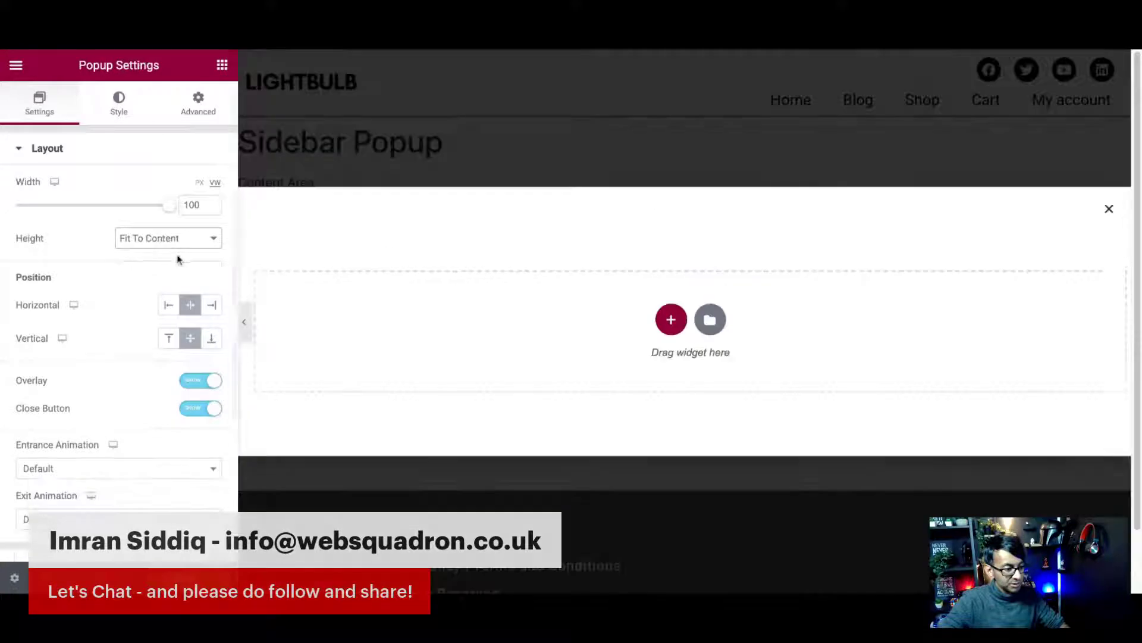
left_click(199, 182)
double_click(201, 204)
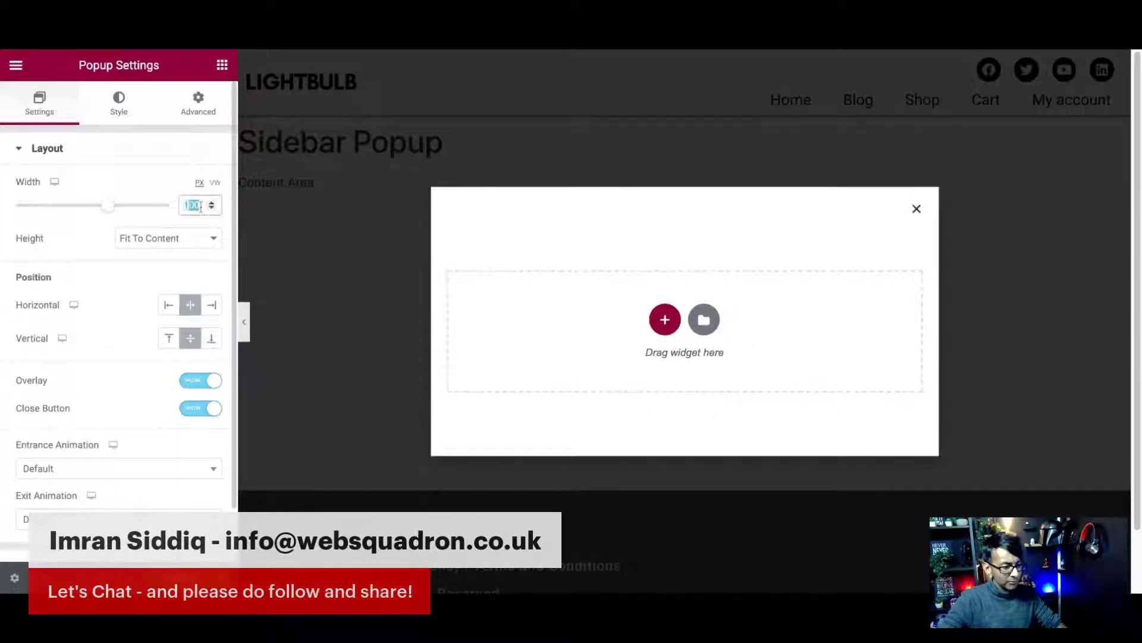
type("400")
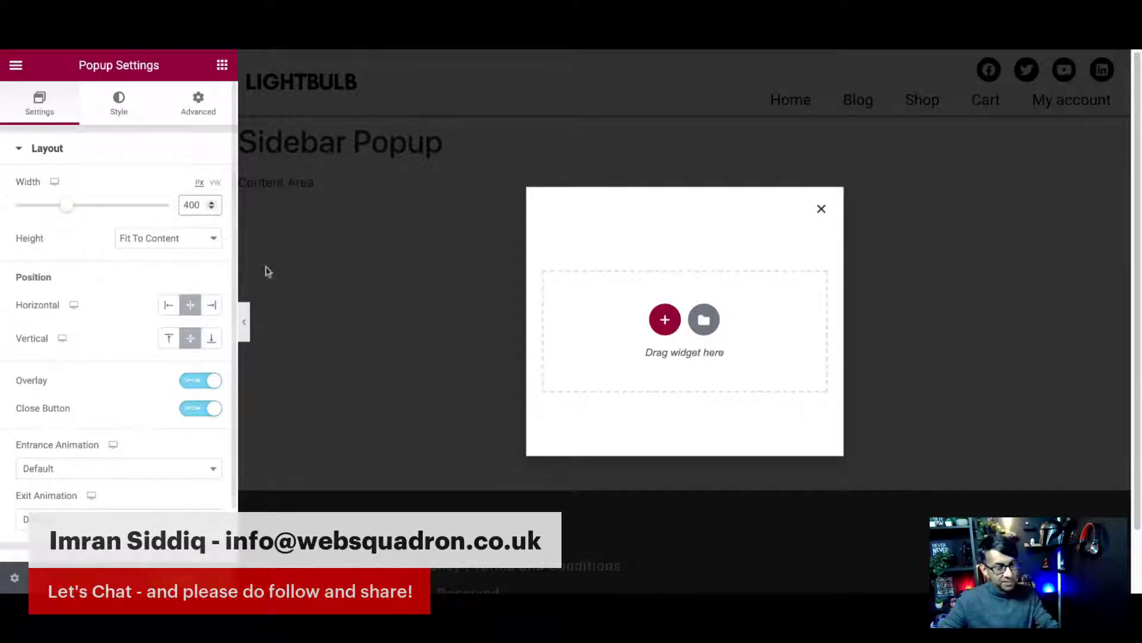
left_click(362, 53)
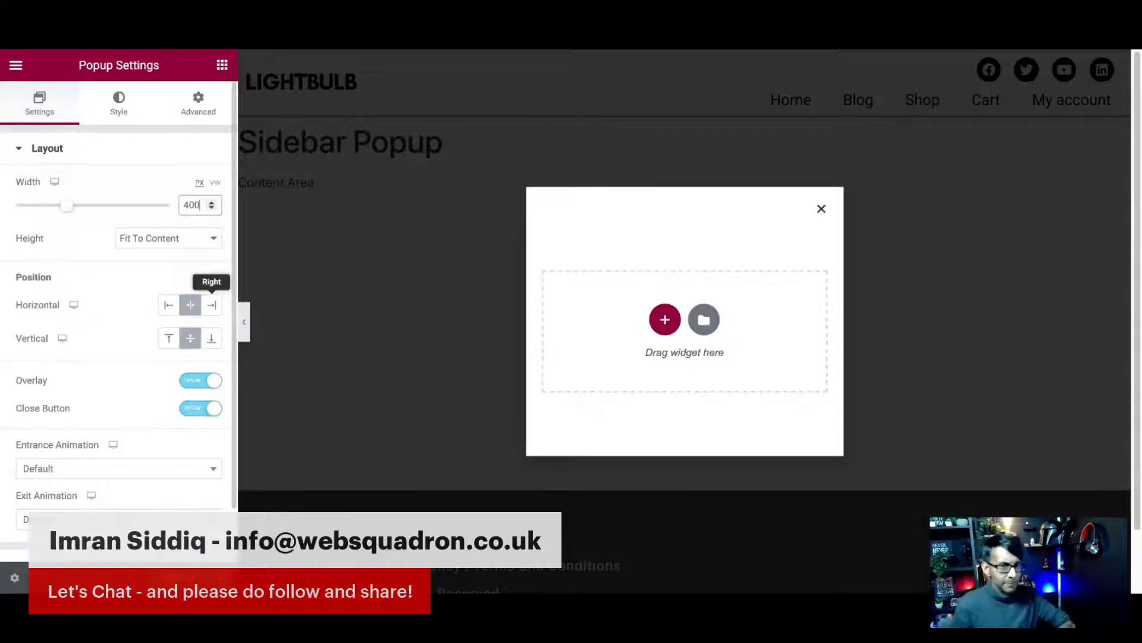
- Align the popup to the left horizontally and to the top vertically
left_click(170, 306)
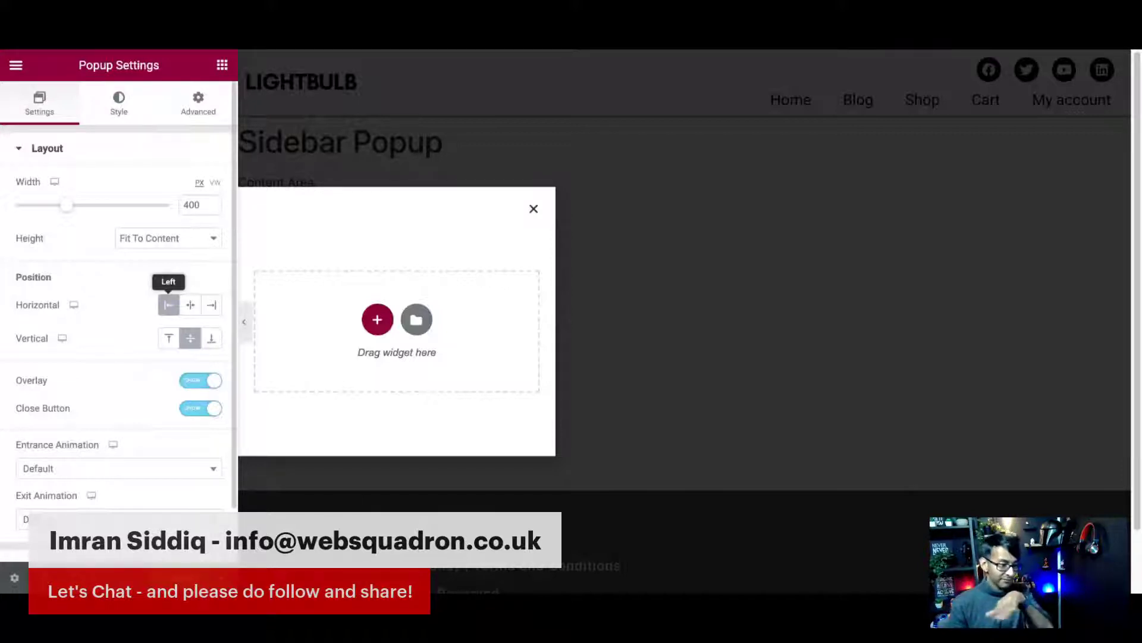
left_click(171, 343)
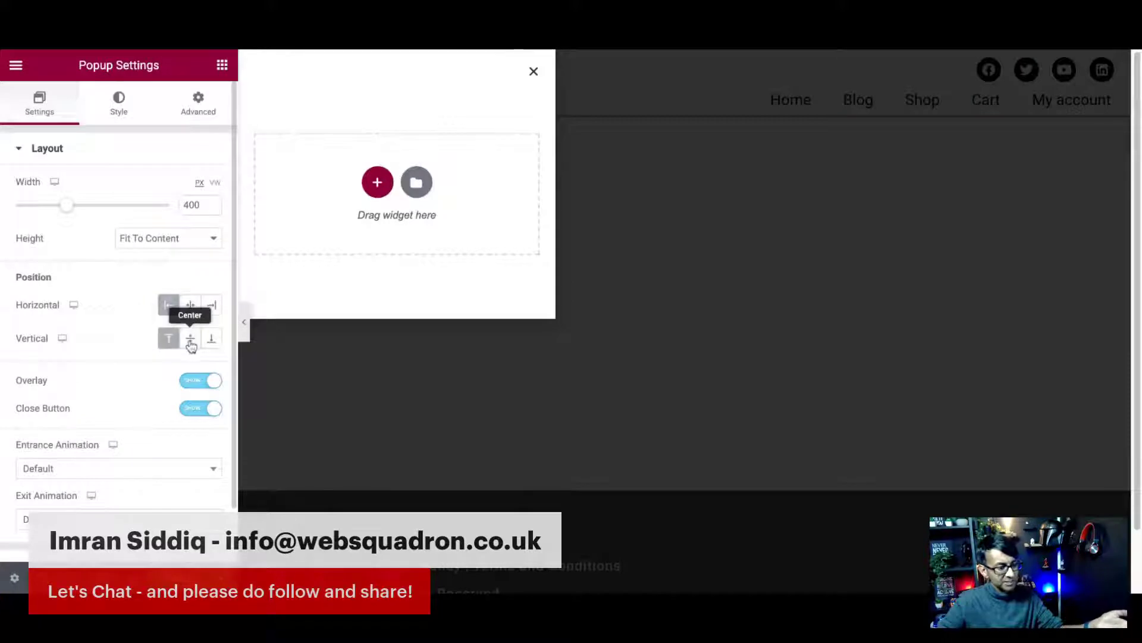
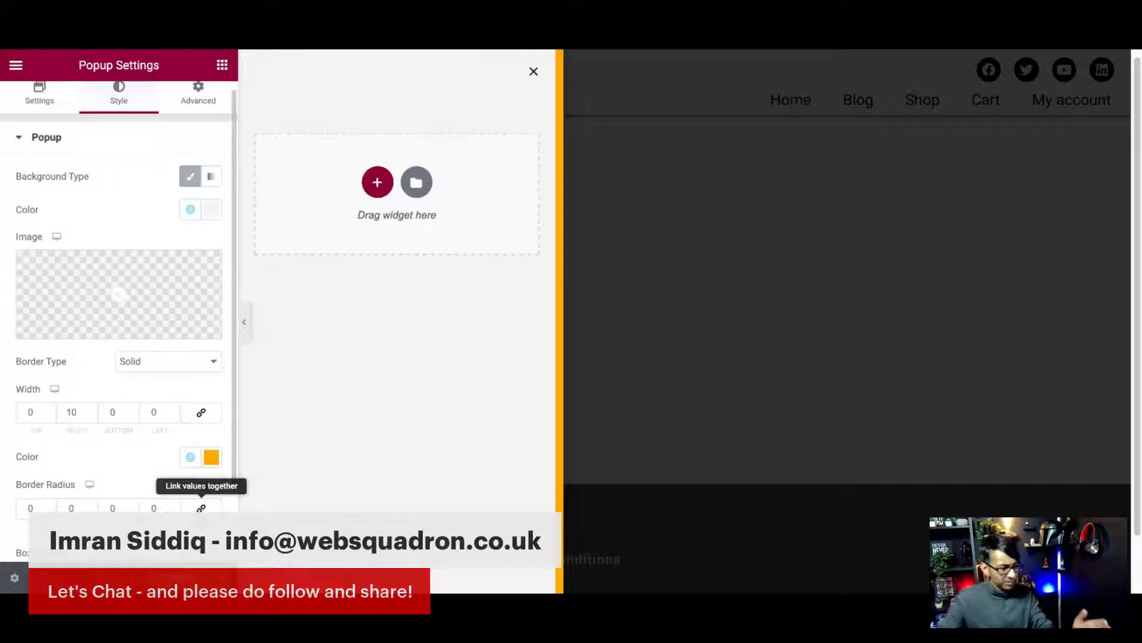
- Try a right border radius of 100 px on the popup, then set it back to 0
left_click_drag(79, 508, 58, 508)
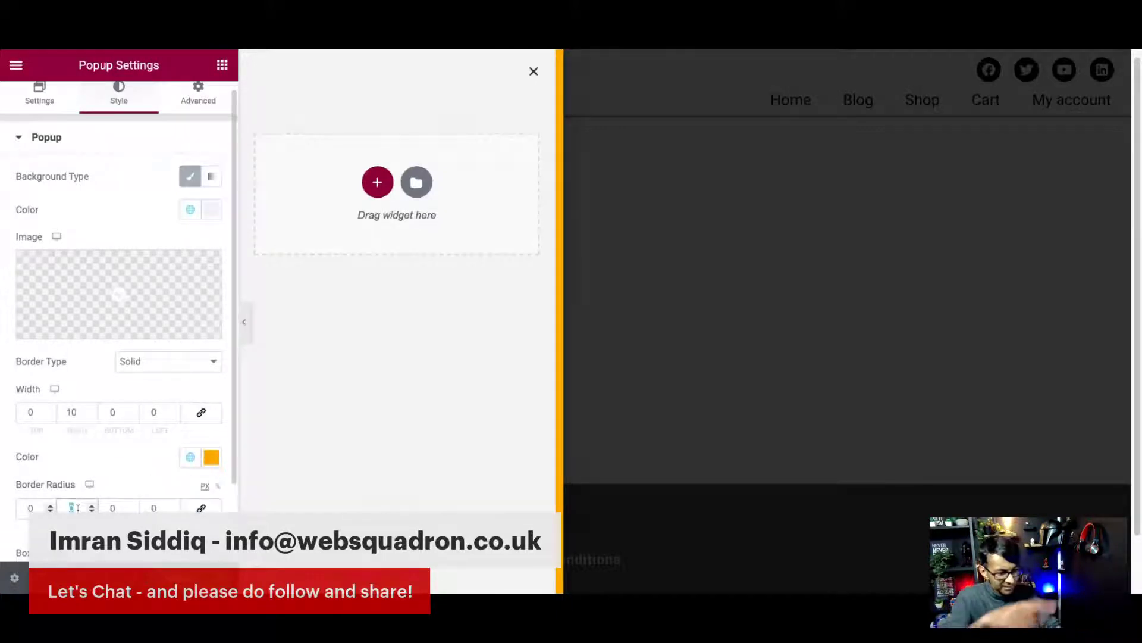
type("100")
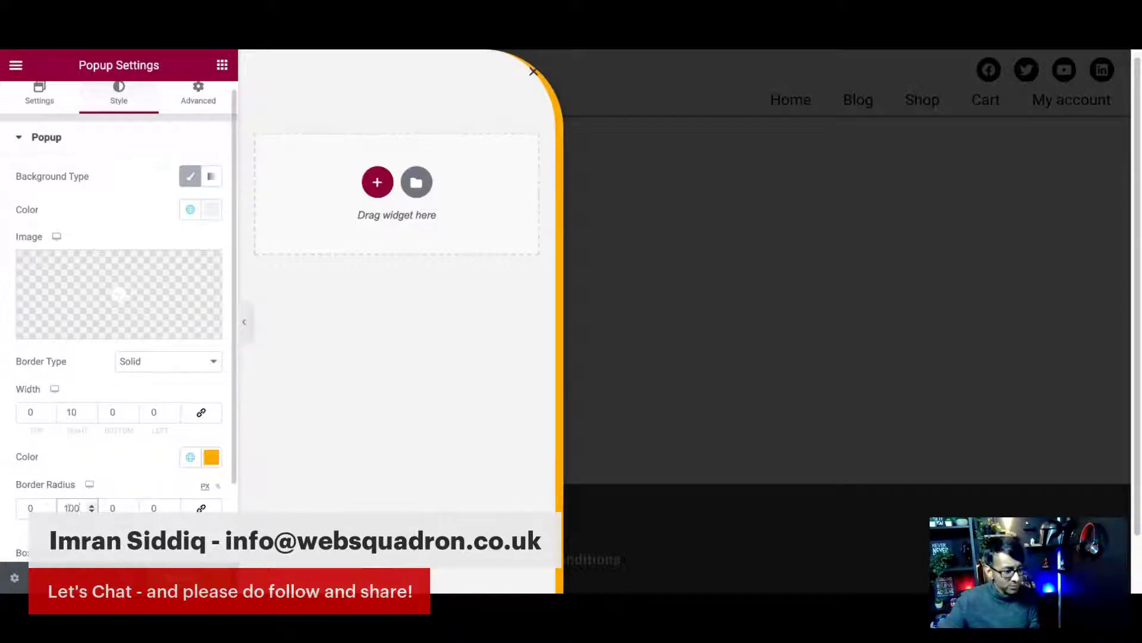
left_click_drag(81, 507, 51, 507)
type("0")
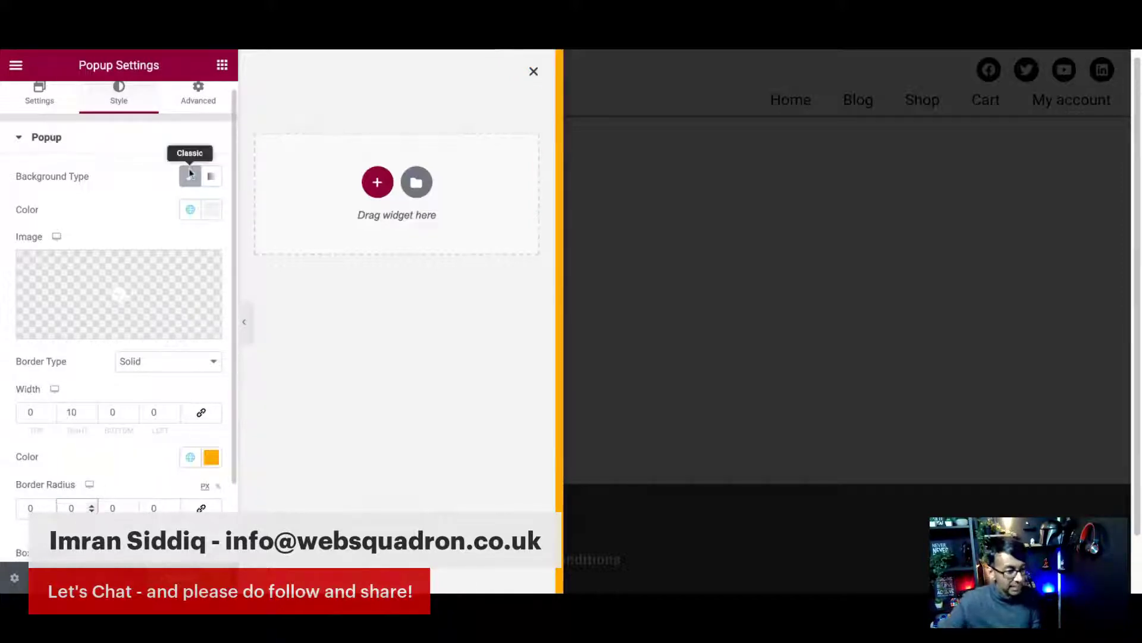
left_click(357, 52)
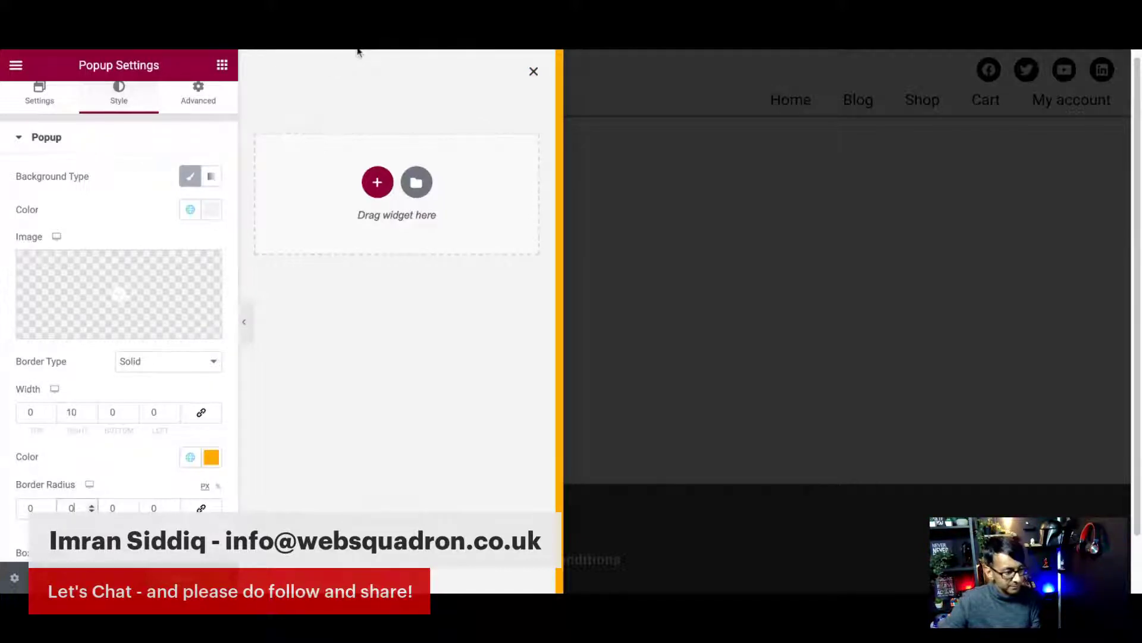
- Turn off the popup's overlay in its layout settings
scroll(157, 381, "down", 2)
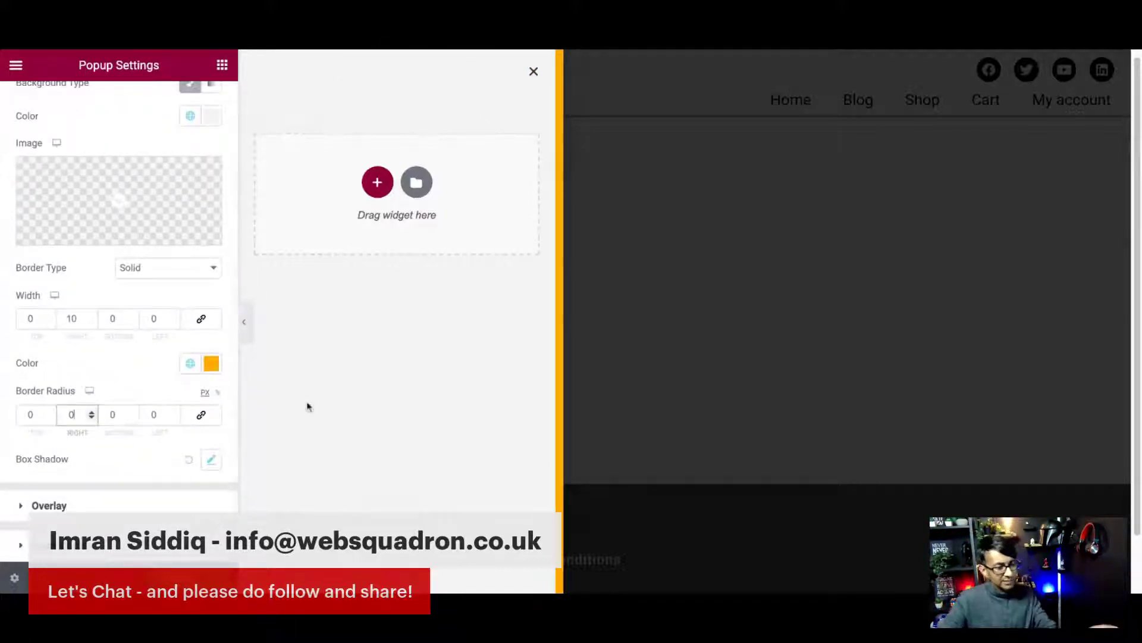
scroll(134, 208, "up", 2)
left_click(40, 100)
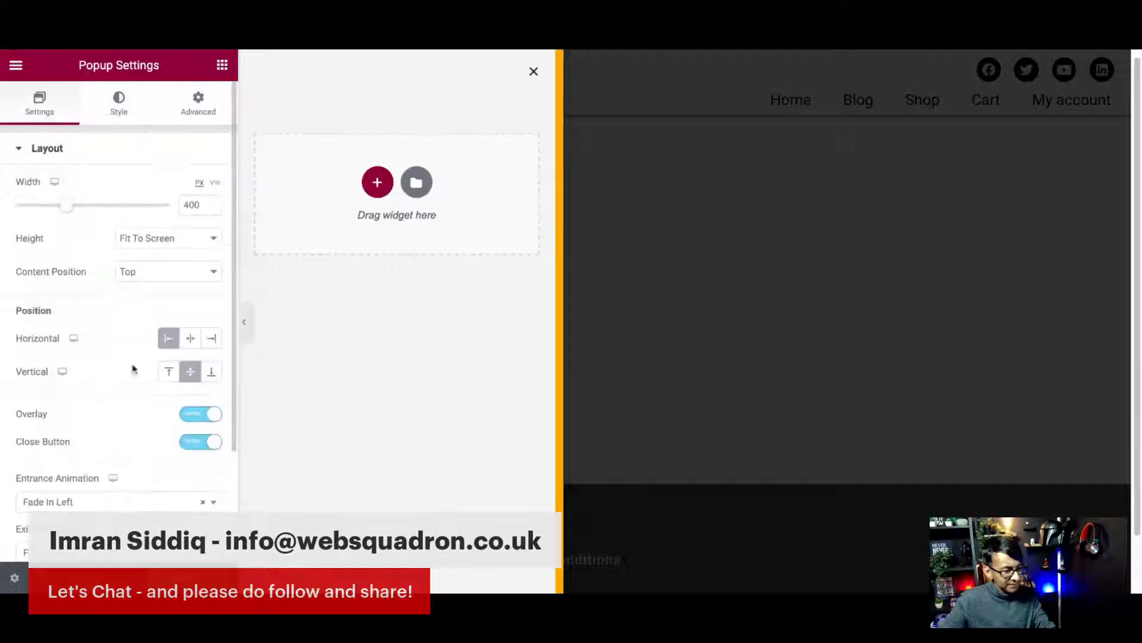
left_click(192, 415)
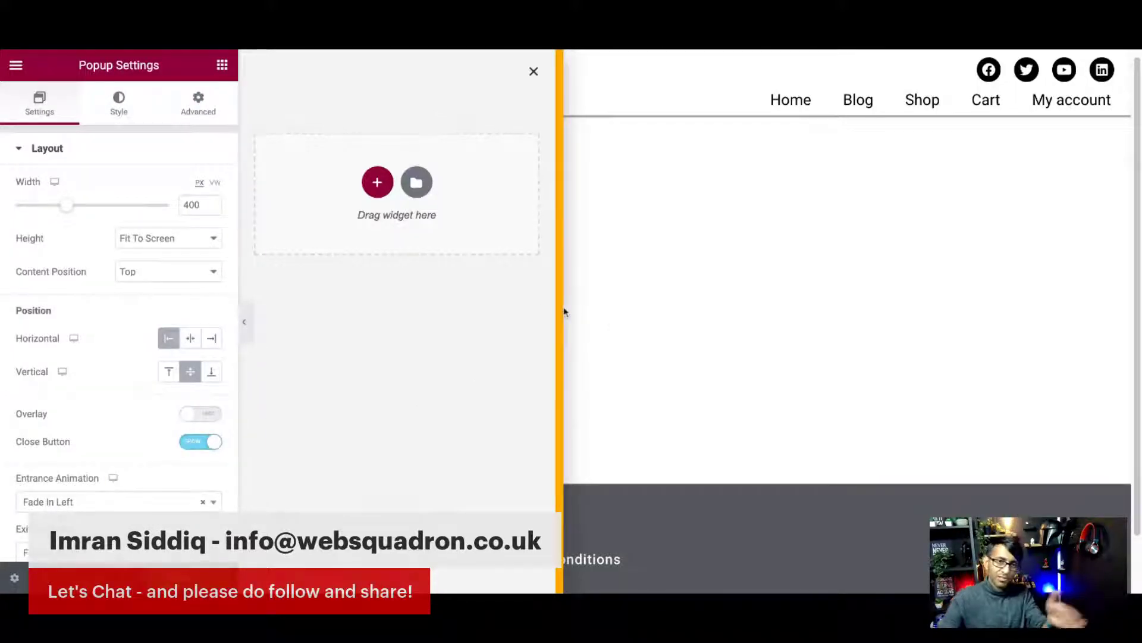
scroll(173, 426, "down", 2)
scroll(145, 291, "up", 2)
- Clear the popup's box shadow and enable it again
left_click(129, 122)
scroll(217, 403, "down", 1)
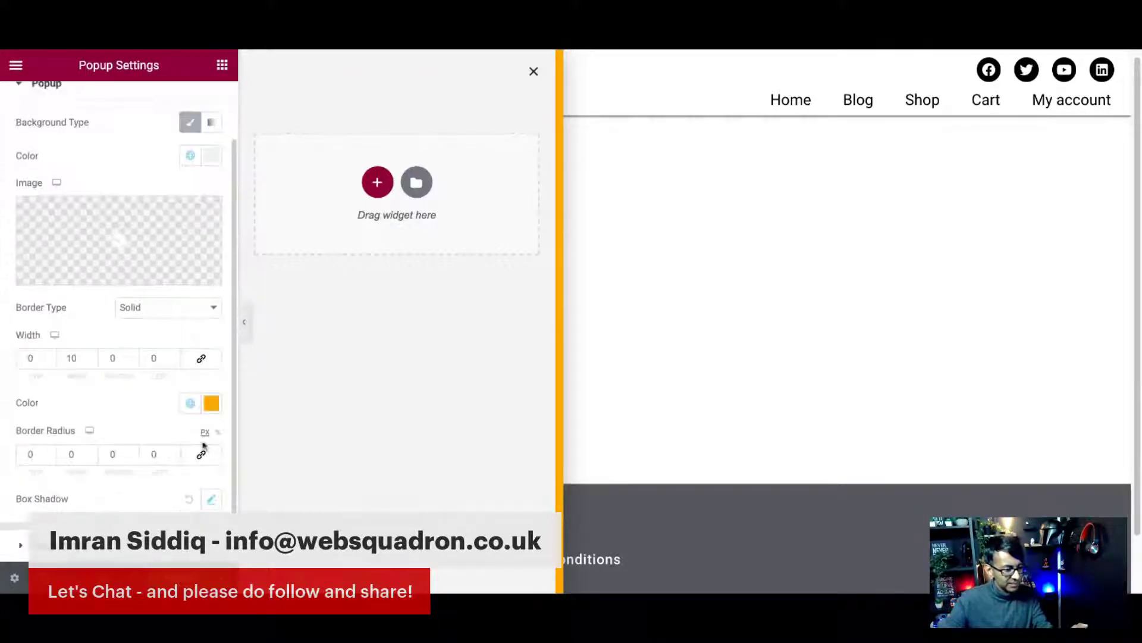
left_click(190, 501)
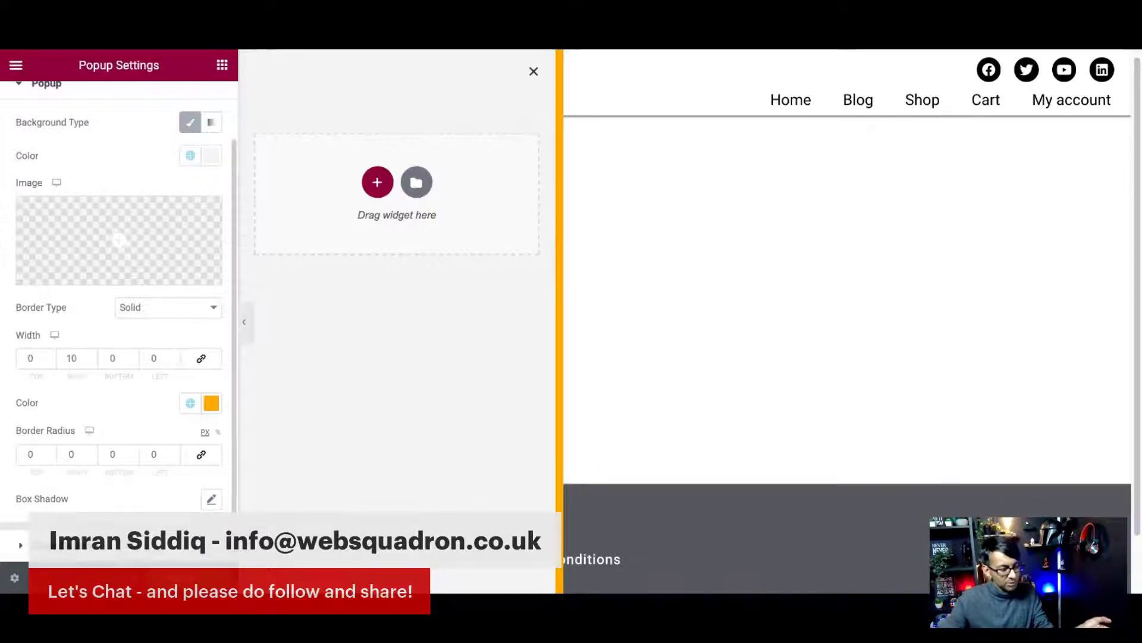
left_click(209, 501)
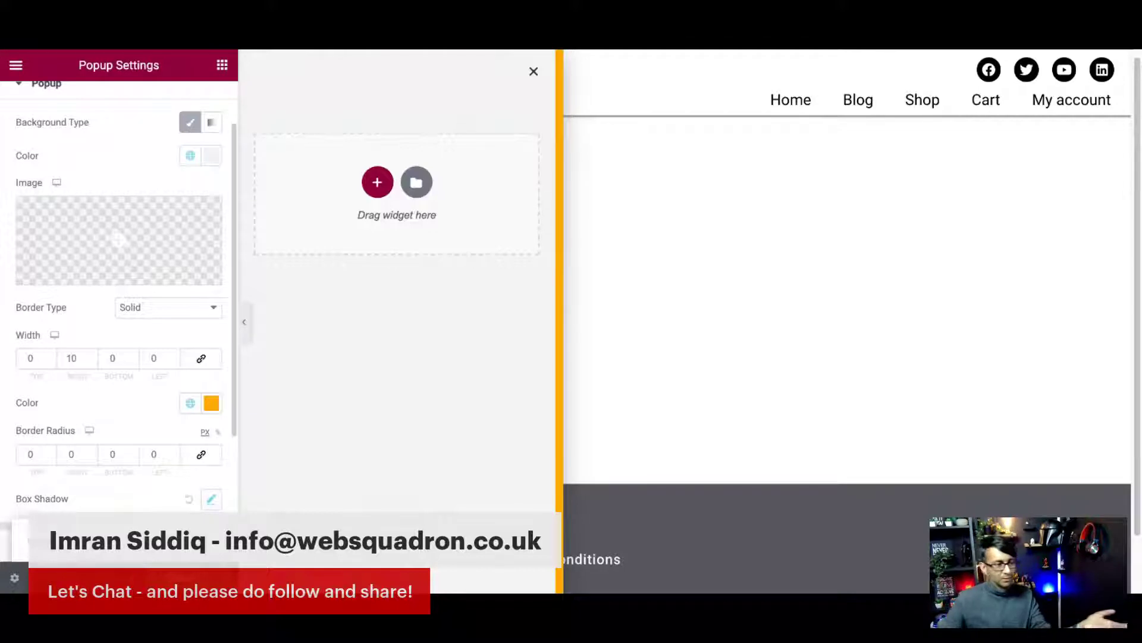
- Turn the popup's overlay back on
scroll(146, 326, "up", 2)
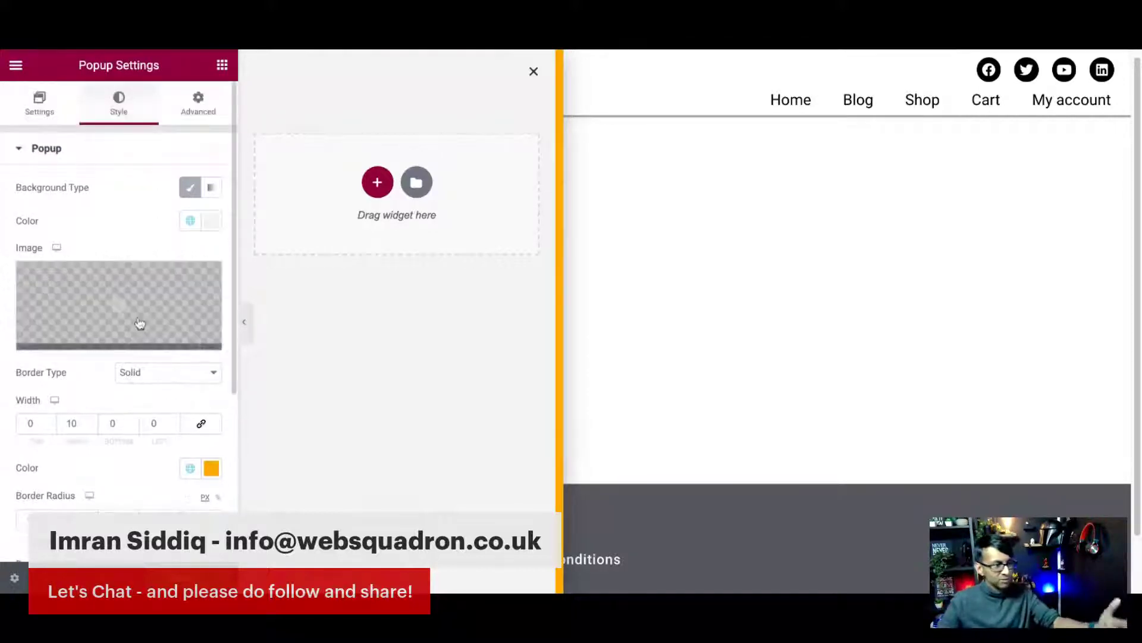
left_click(41, 119)
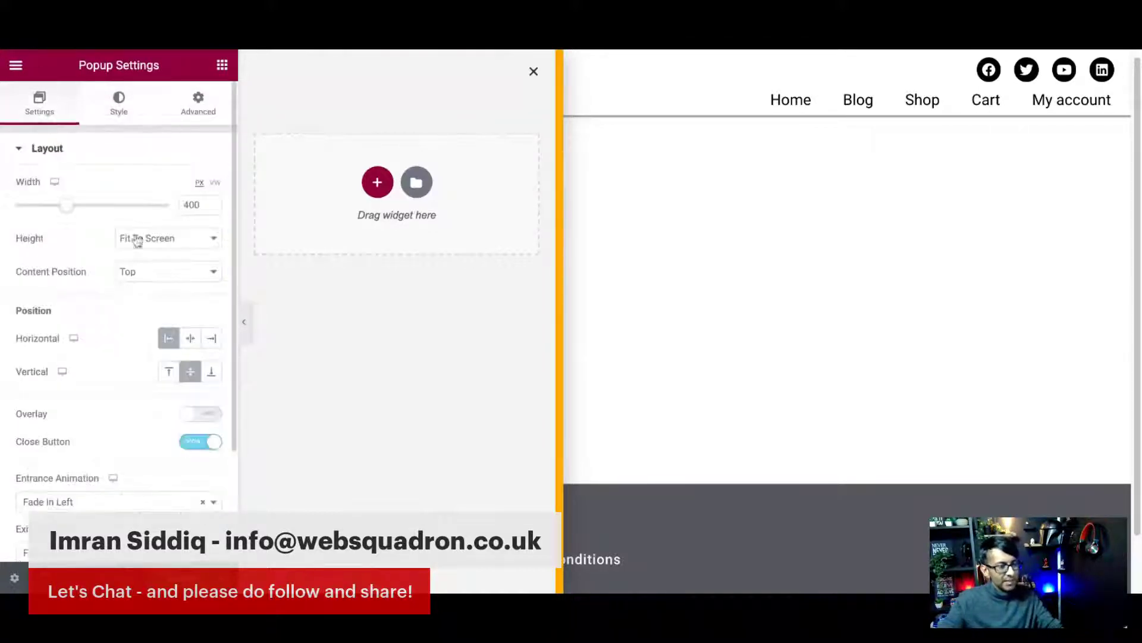
left_click(200, 414)
- Lower the opacity of the overlay's black colour to #000000A1 in the overlay style settings
left_click(134, 119)
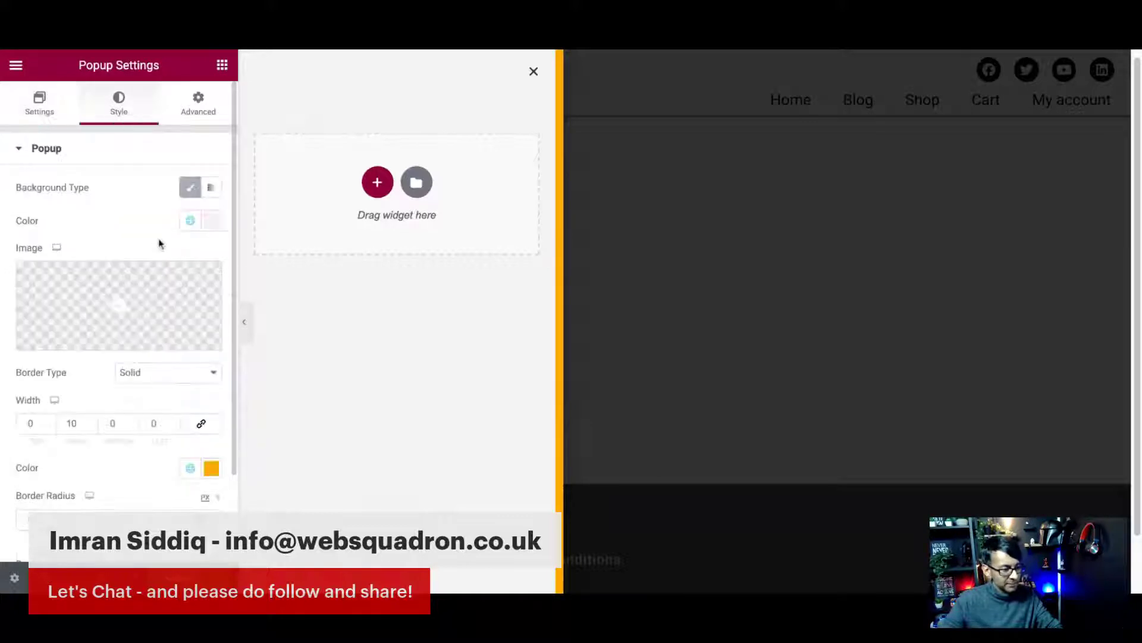
scroll(196, 416, "down", 3)
scroll(187, 458, "down", 1)
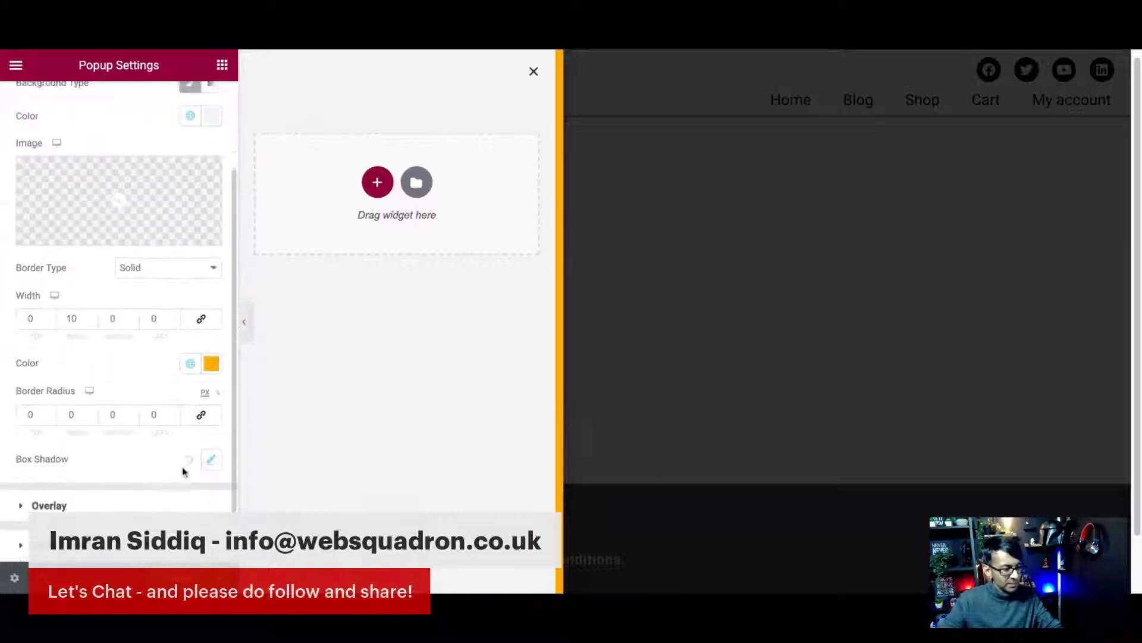
left_click(170, 503)
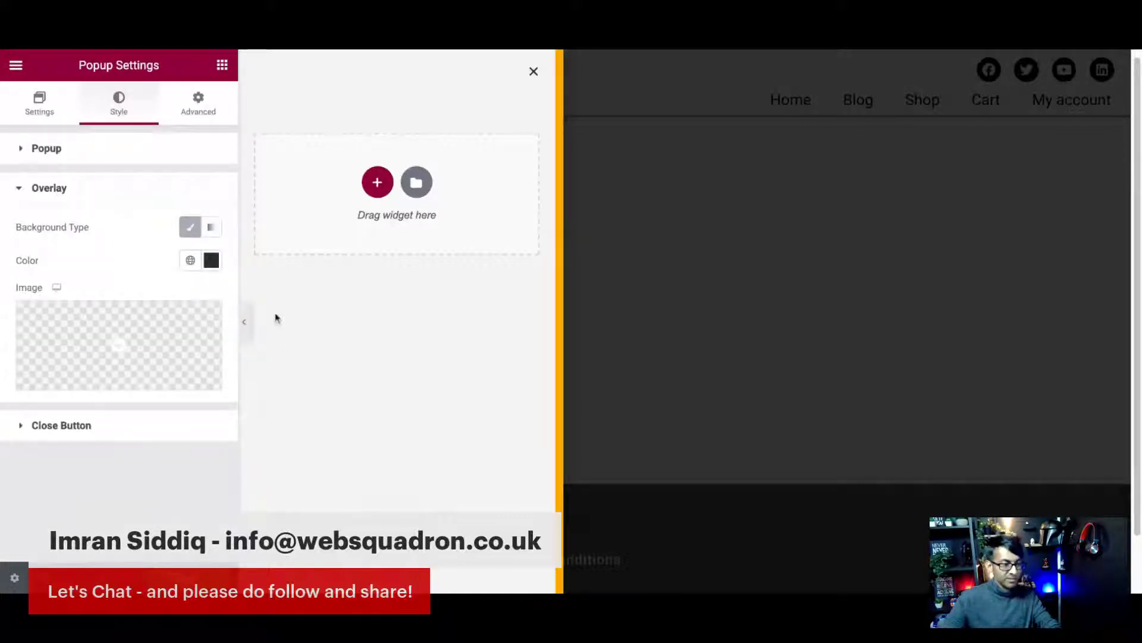
left_click(210, 266)
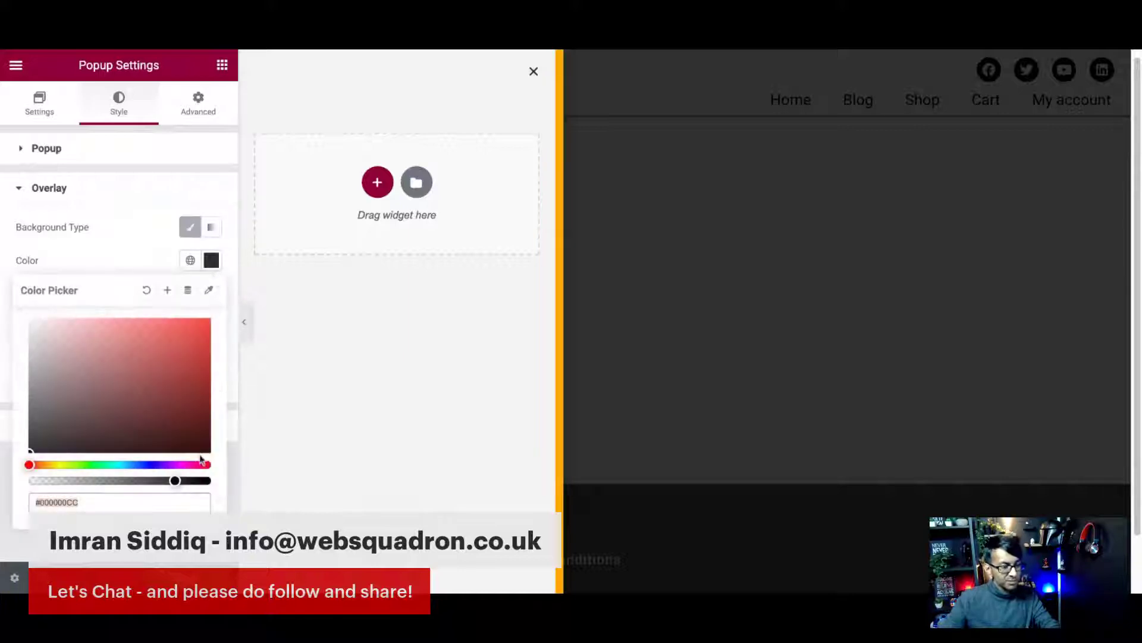
left_click(177, 482)
left_click(169, 481)
left_click_drag(170, 481, 144, 480)
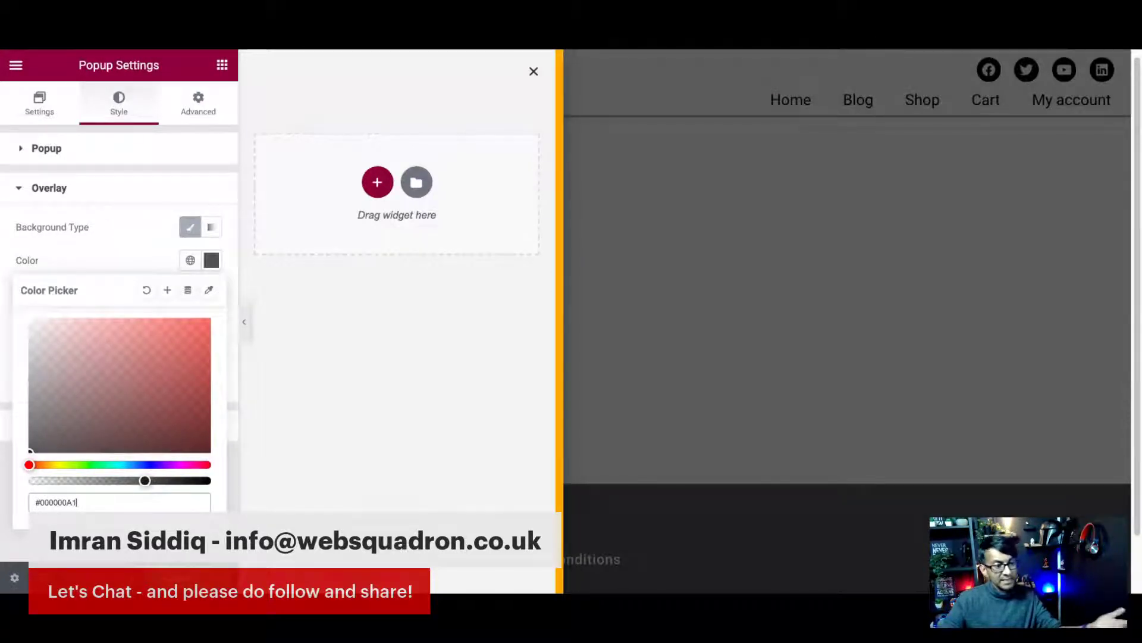
- Apply the global orange colour to the overlay and reduce its opacity to #FFAD00DB
left_click(191, 260)
left_click(108, 422)
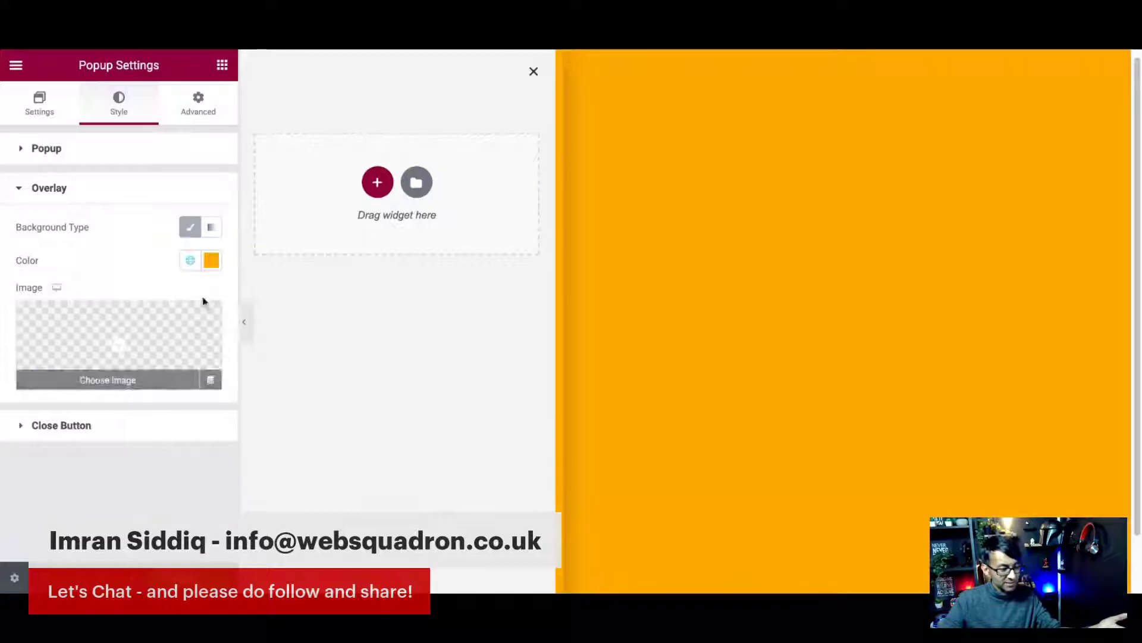
left_click(211, 260)
left_click_drag(211, 480, 186, 480)
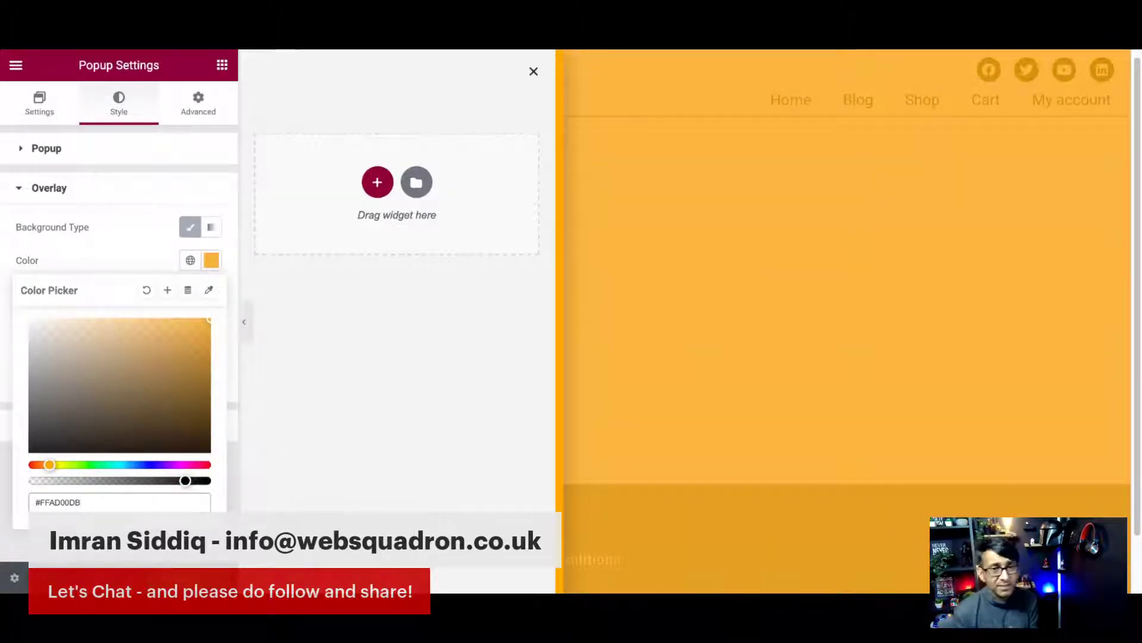
left_click(132, 257)
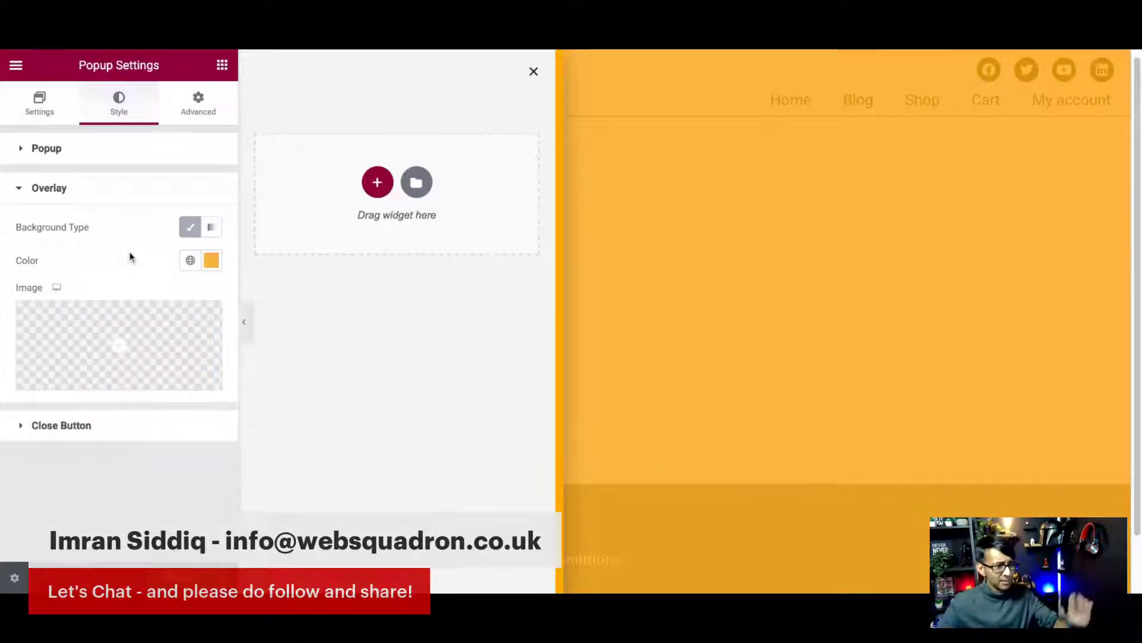
- Insert Electro.jpg from the media library as the overlay's background image
mouse_move(104, 324)
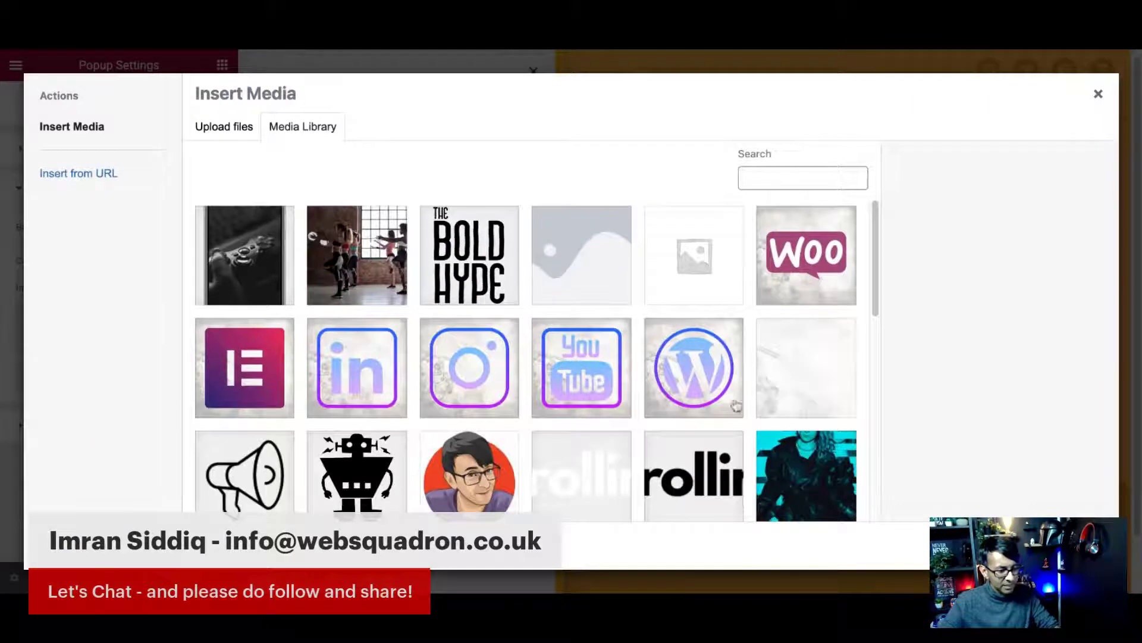
scroll(753, 419, "down", 10)
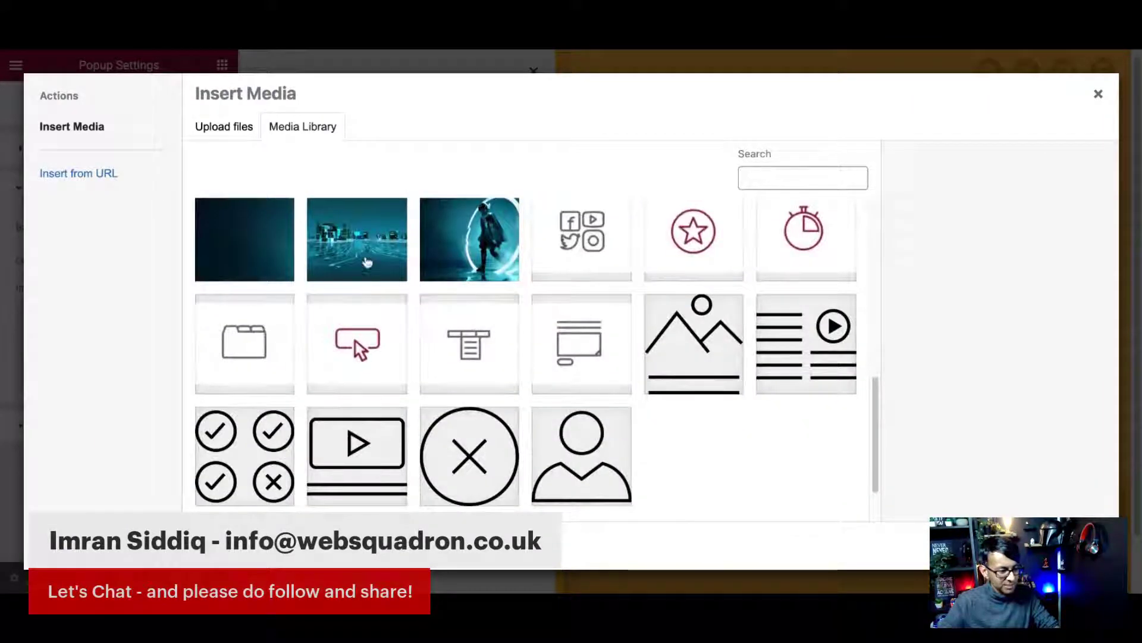
left_click(479, 266)
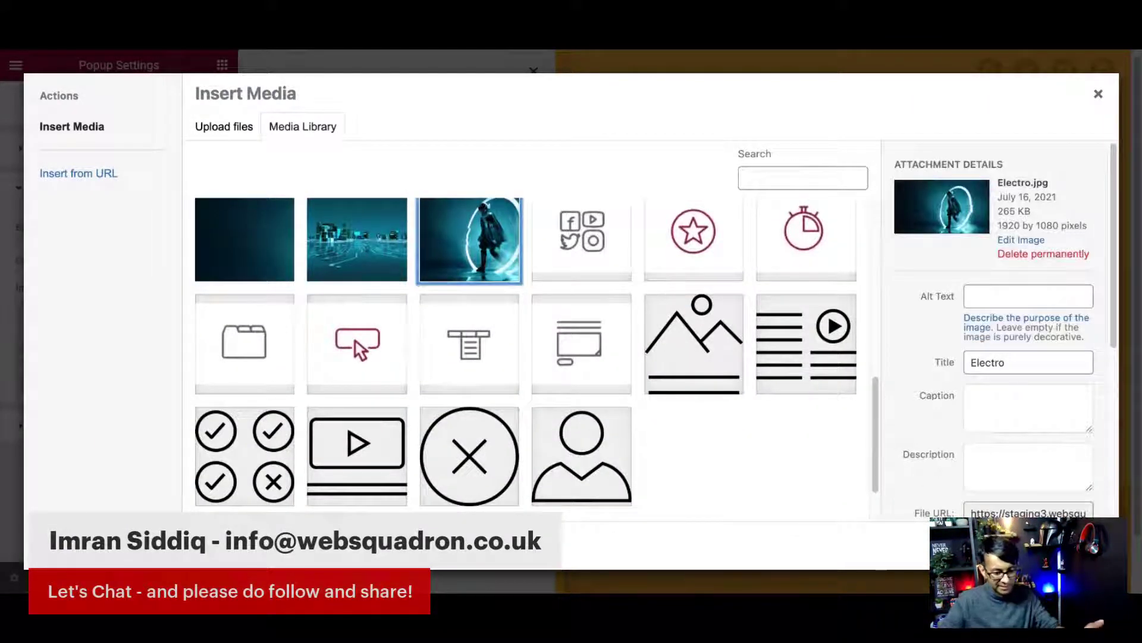
left_click(1065, 545)
- Set the overlay image's position to Center Center, attachment to Scroll, repeat to No-repeat and size to Cover
left_click(134, 420)
left_click(155, 441)
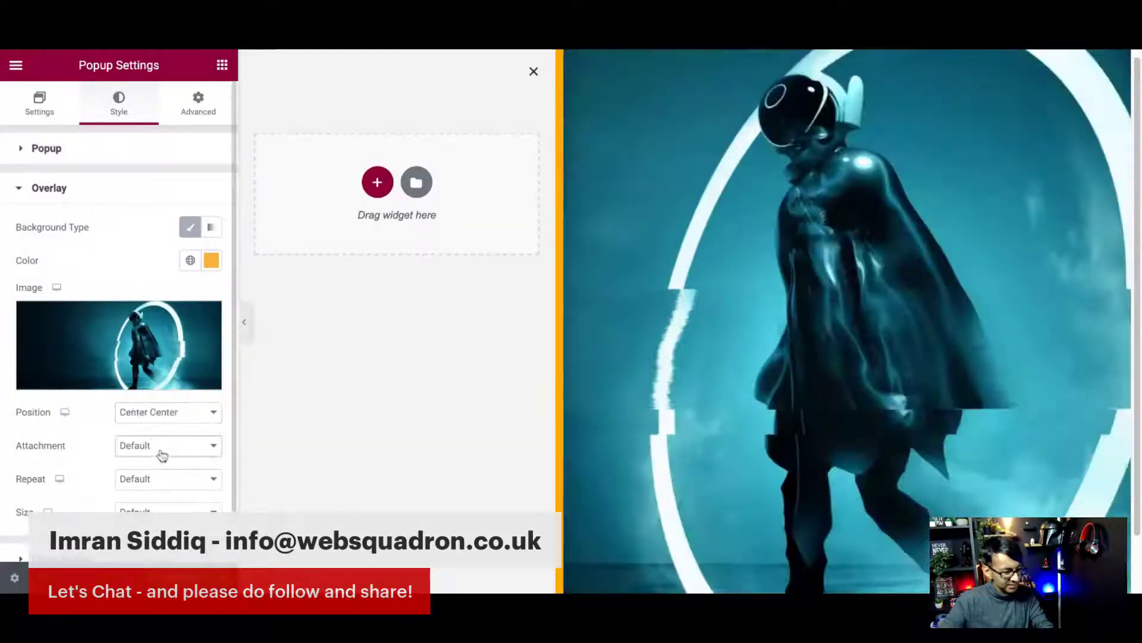
left_click(161, 464)
left_click(153, 479)
left_click(163, 497)
left_click(167, 510)
left_click(149, 547)
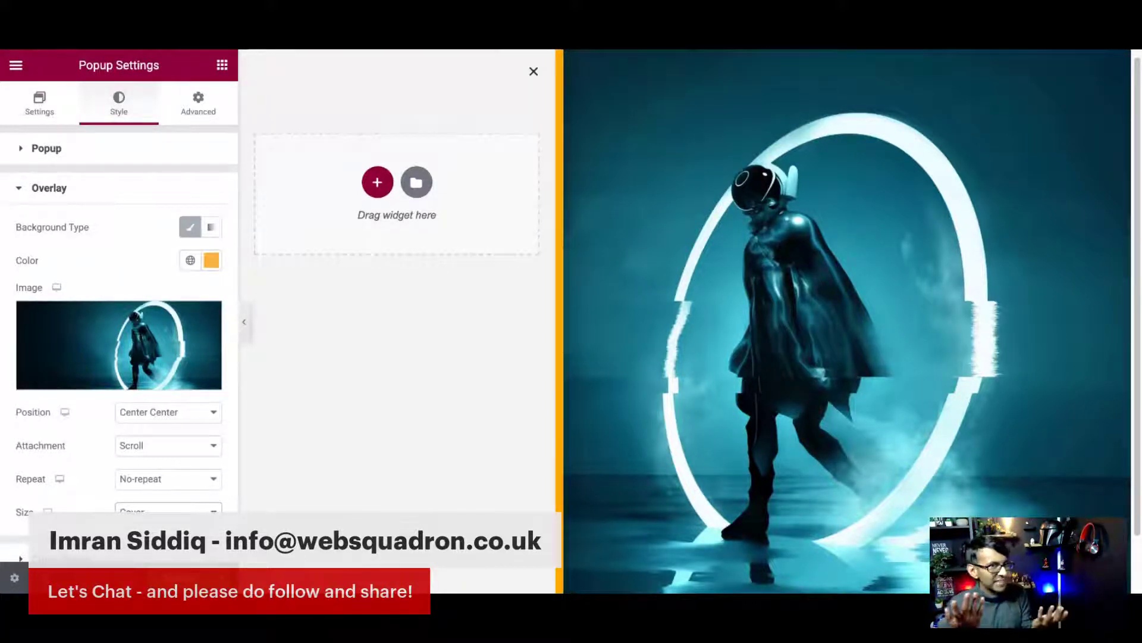
- Set the close button's vertical position to 3.1 and horizontal position to 6.7, and enlarge its icon
scroll(119, 322, "down", 1)
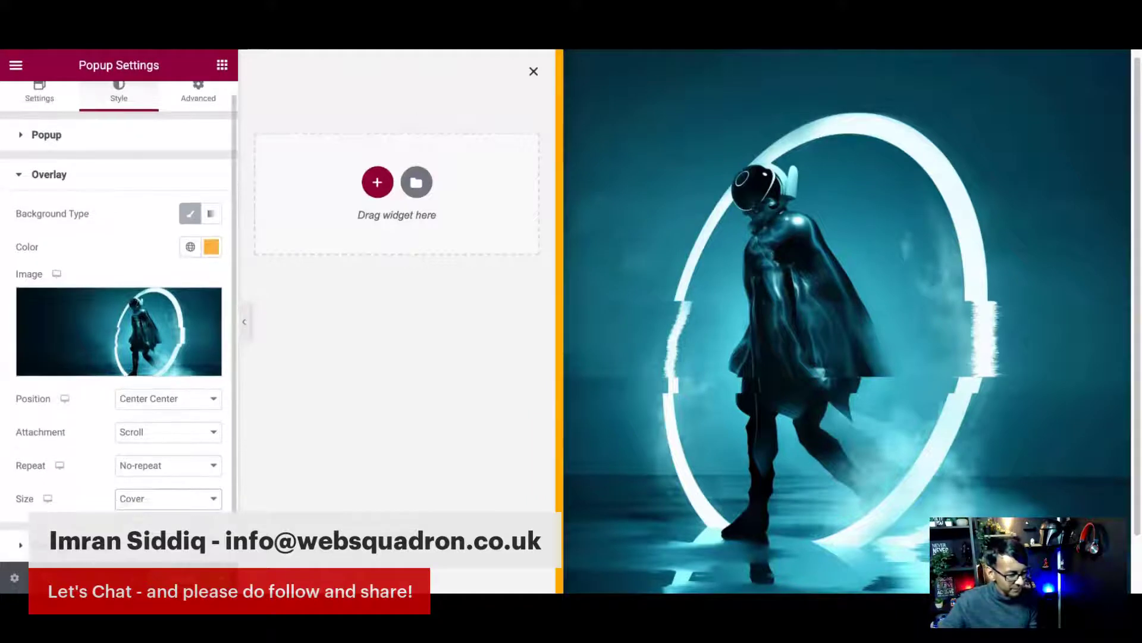
left_click(20, 544)
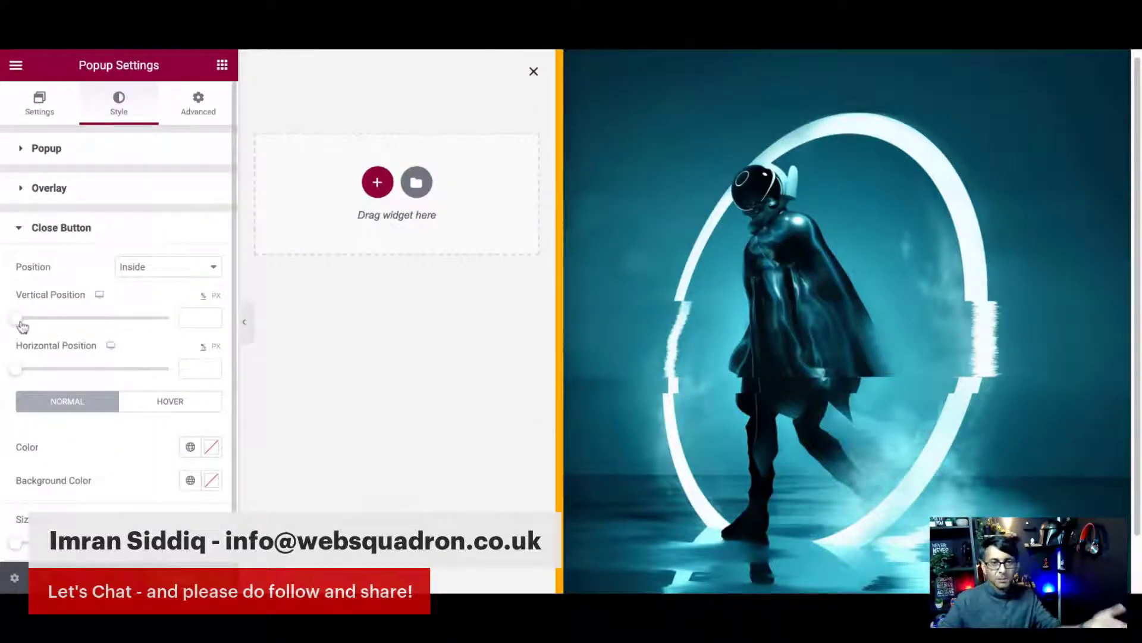
left_click_drag(18, 321, 26, 370)
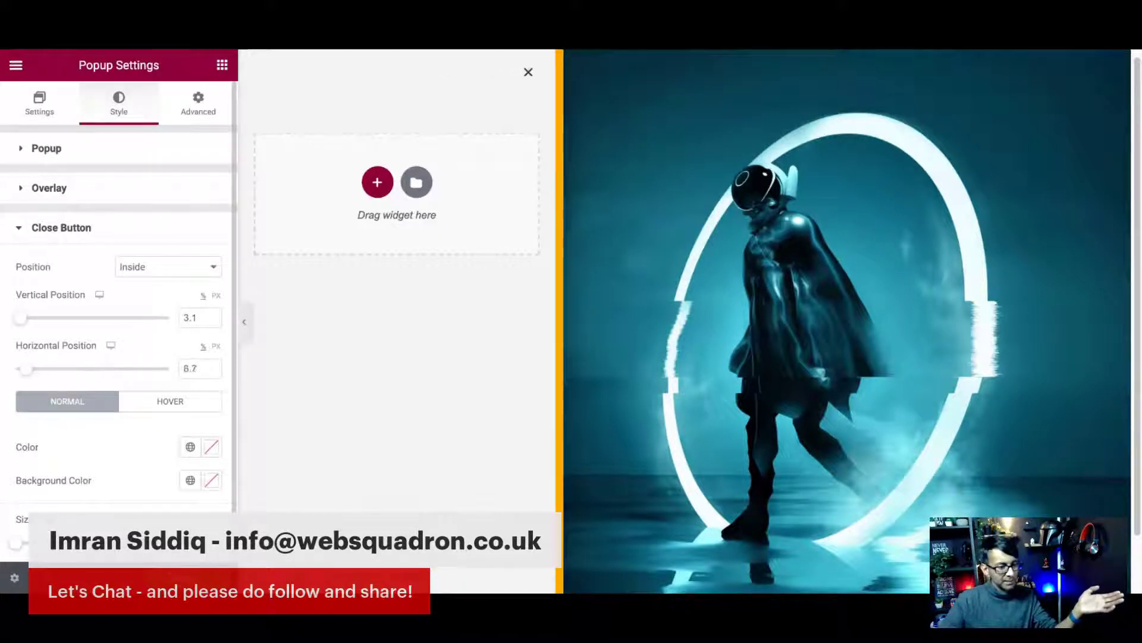
left_click_drag(16, 550, 49, 550)
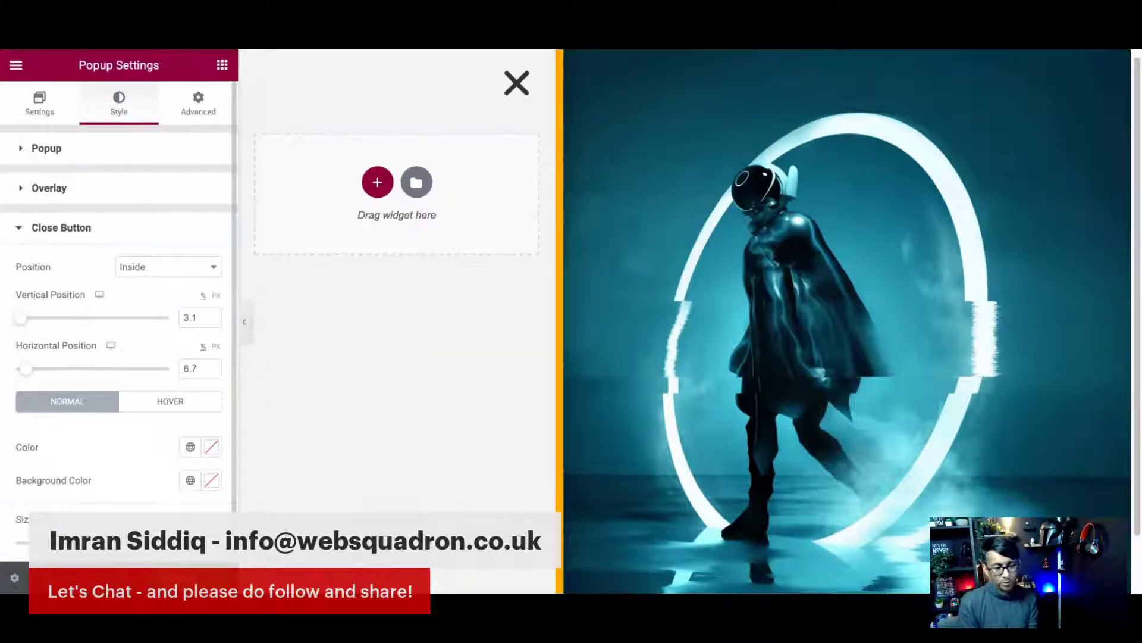
- Apply the global Accent colour to the close button's normal state and the global Primary colour to its hover state
left_click(191, 447)
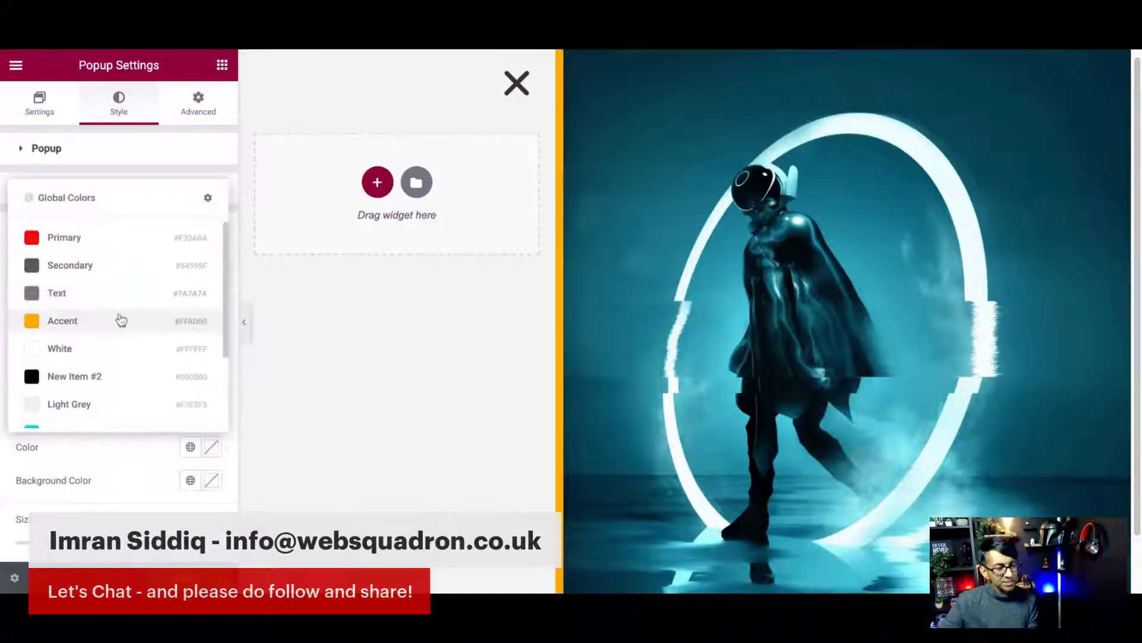
left_click(120, 320)
left_click(174, 405)
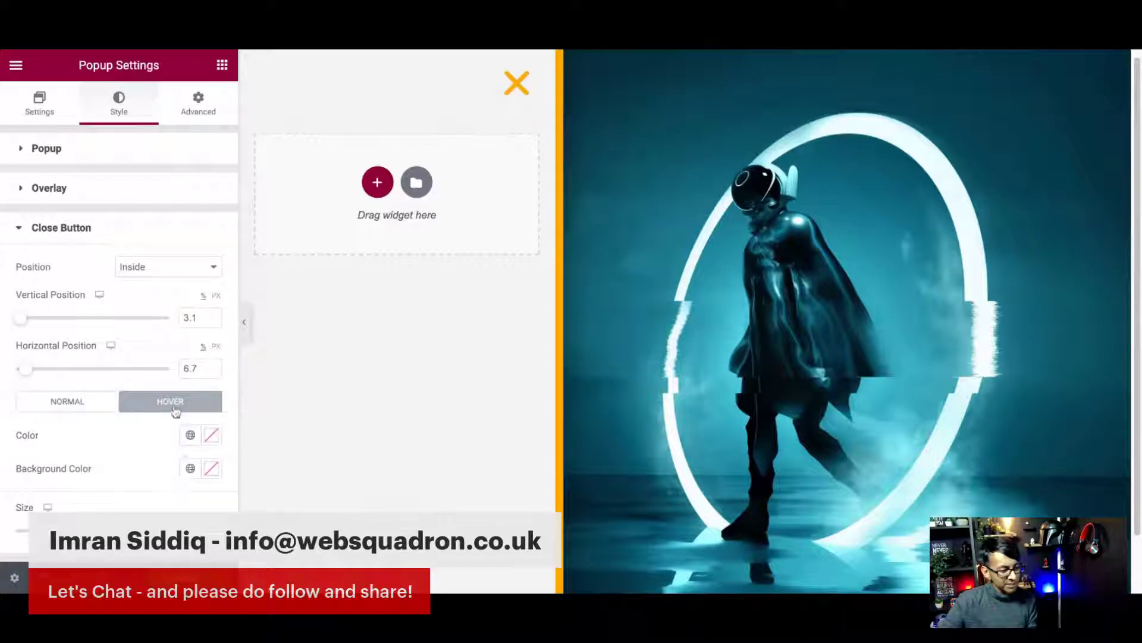
left_click(192, 439)
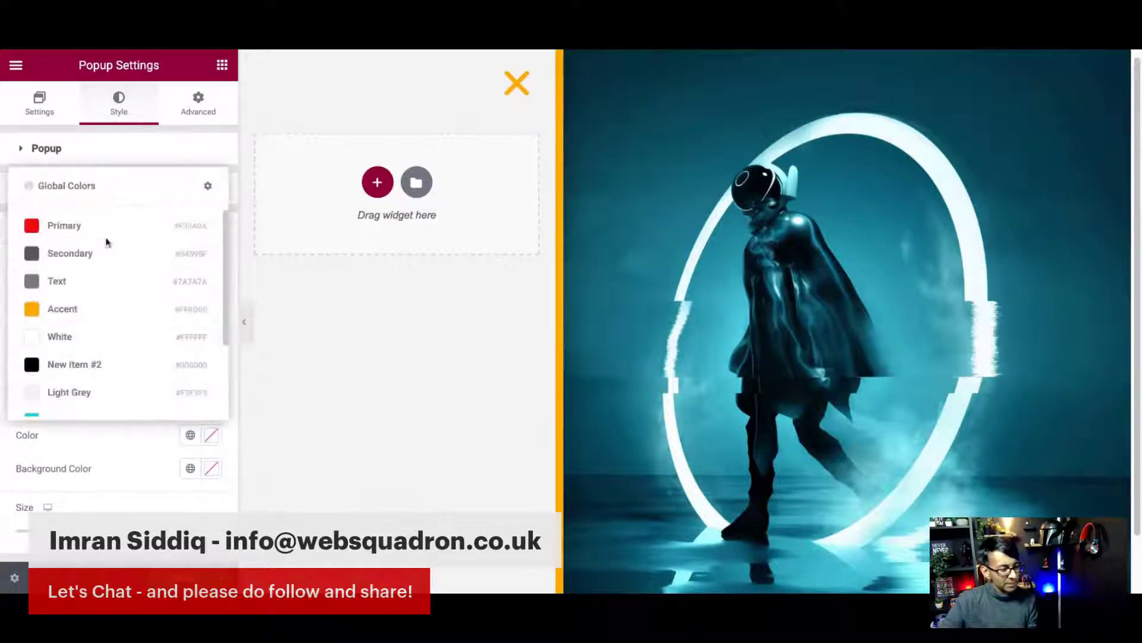
left_click(107, 232)
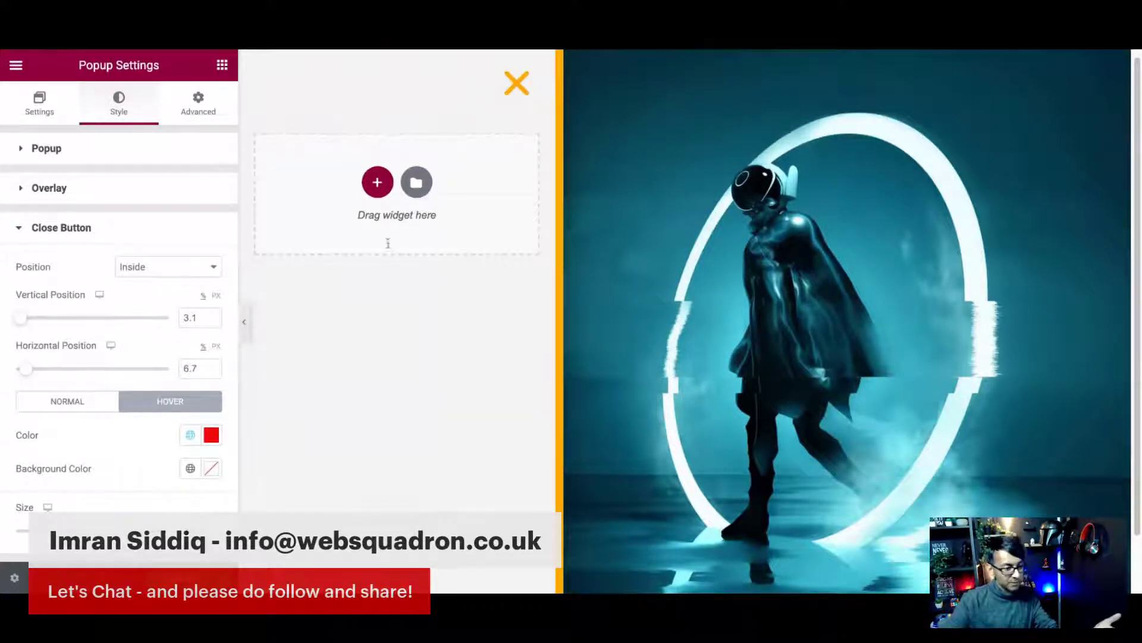
- Enable Prevent Closing on Overlay in the popup's advanced settings and open the Custom CSS section
left_click(307, 375)
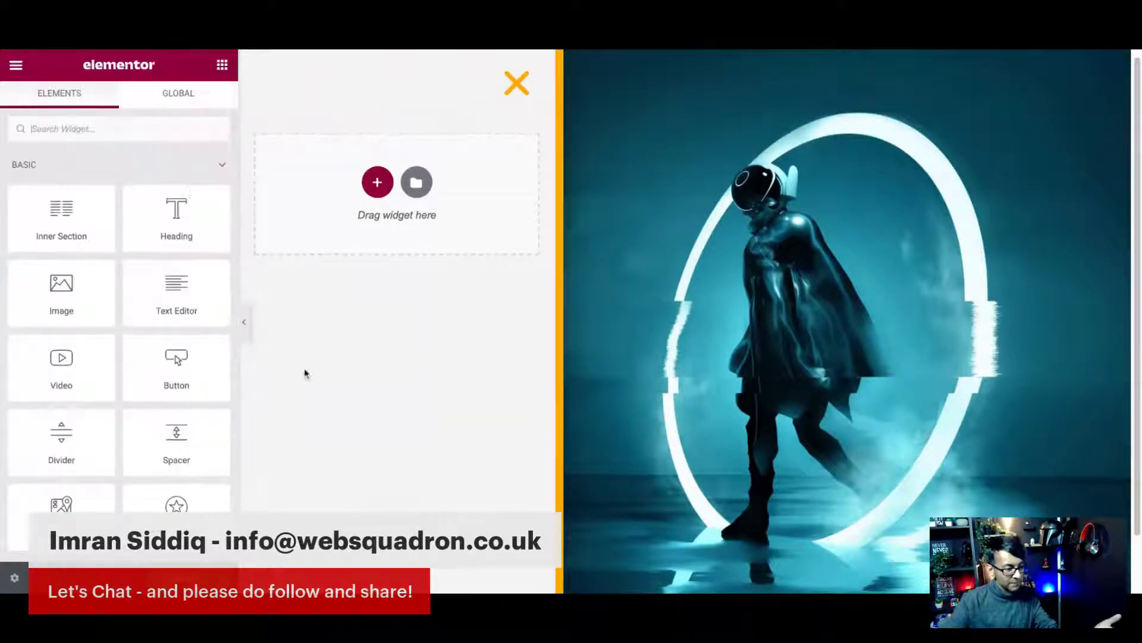
left_click(14, 577)
left_click(207, 115)
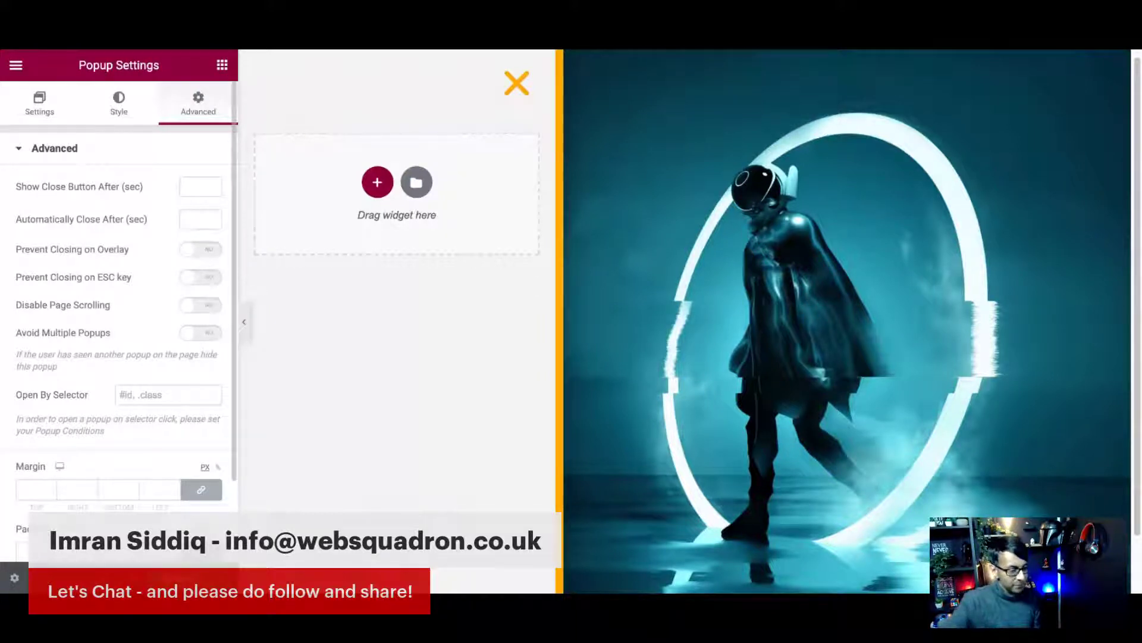
left_click(212, 255)
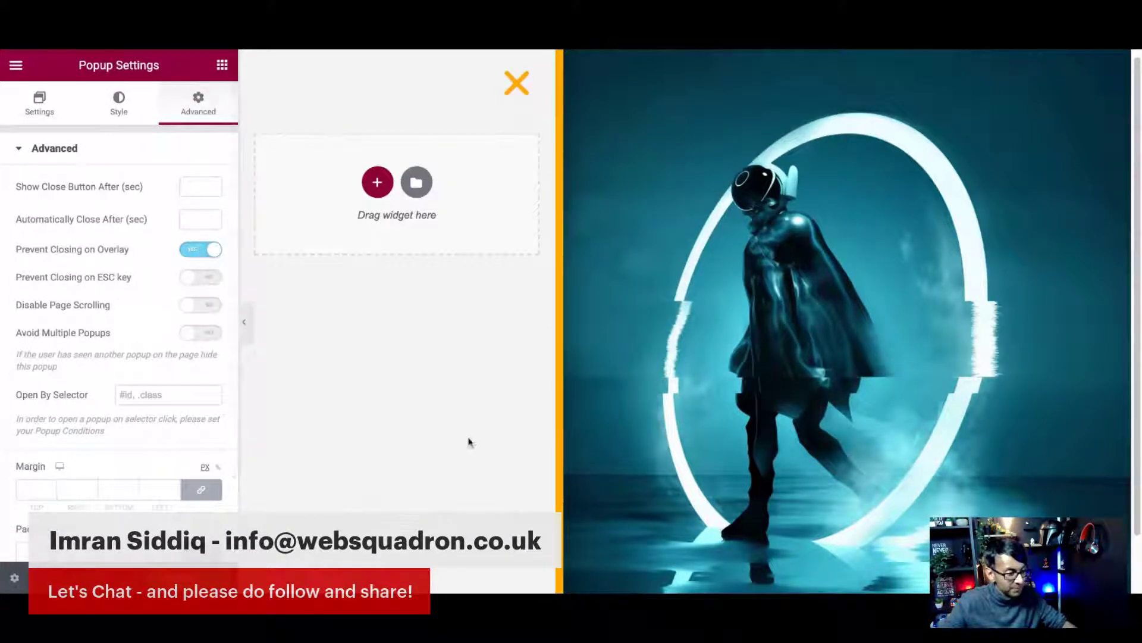
scroll(171, 453, "down", 2)
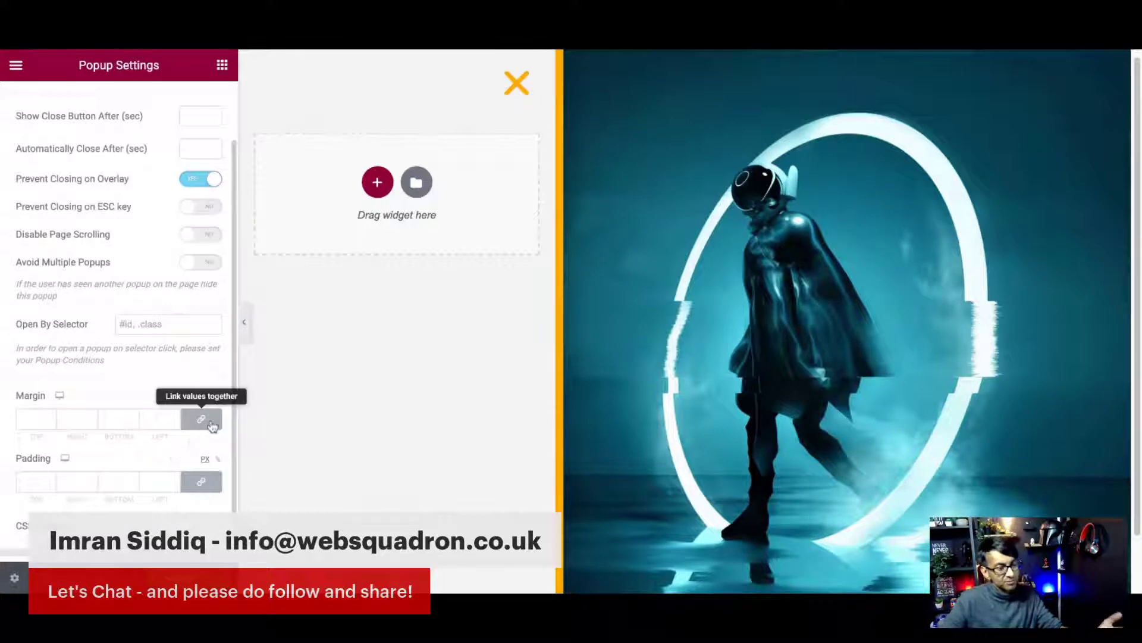
left_click(212, 426)
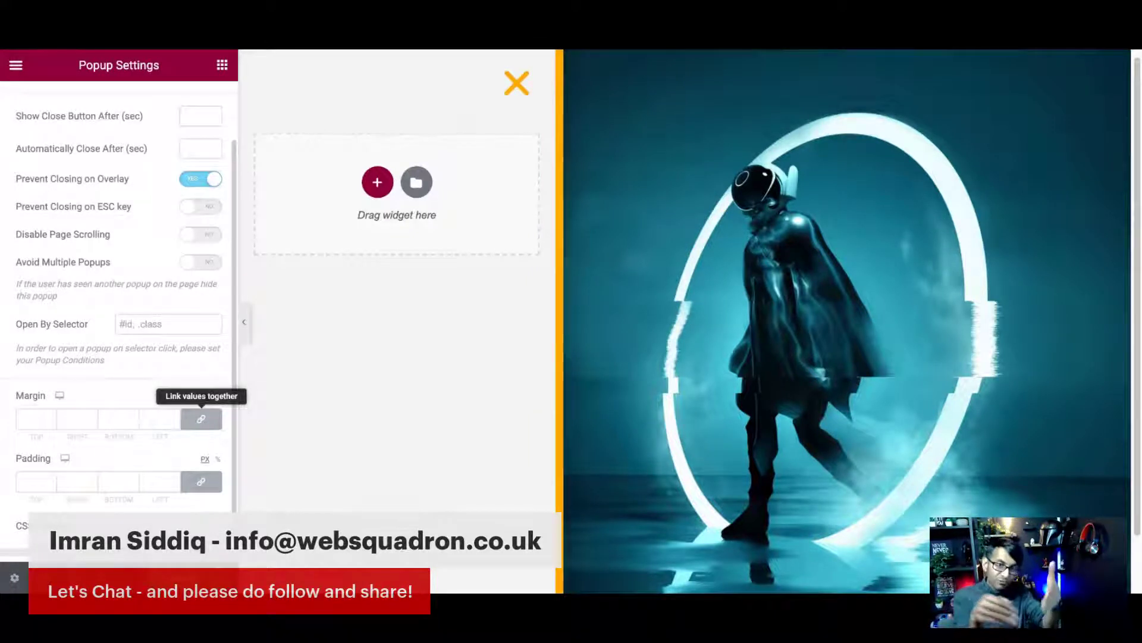
scroll(171, 403, "down", 1)
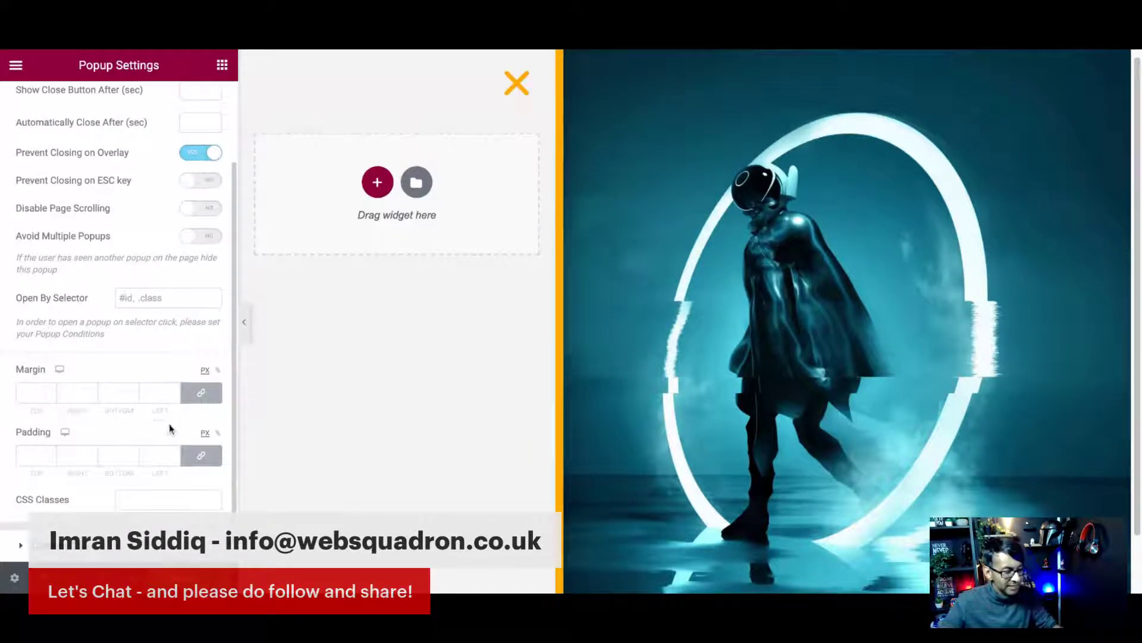
left_click(89, 545)
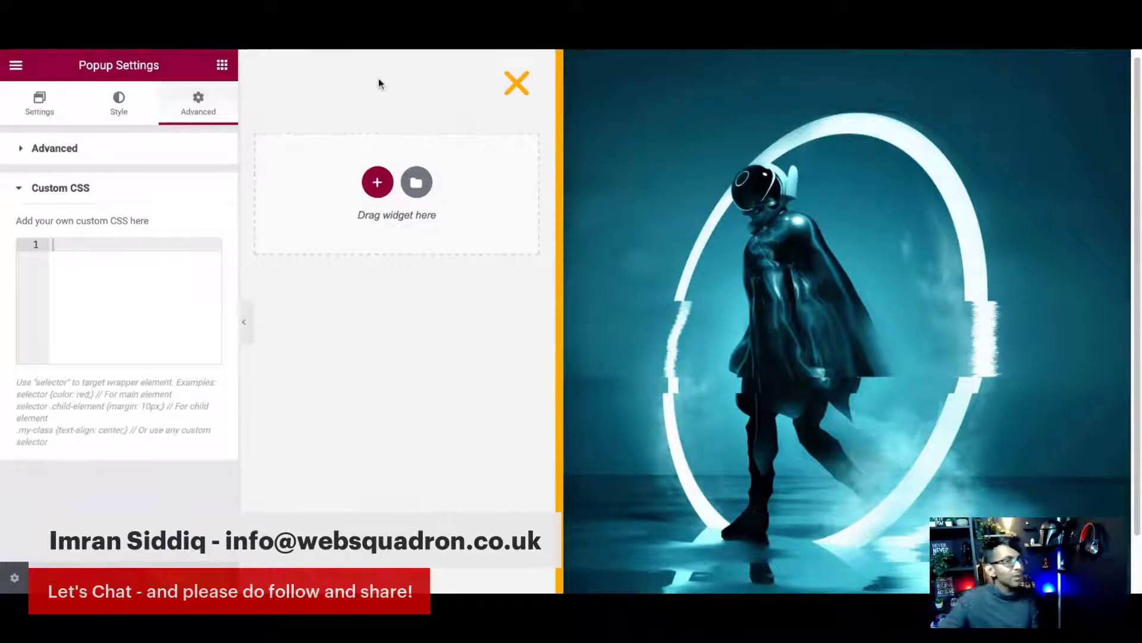
- Add a Heading widget to the popup, unlink its margin and padding values, and set the top margin to 75 px
left_click(222, 66)
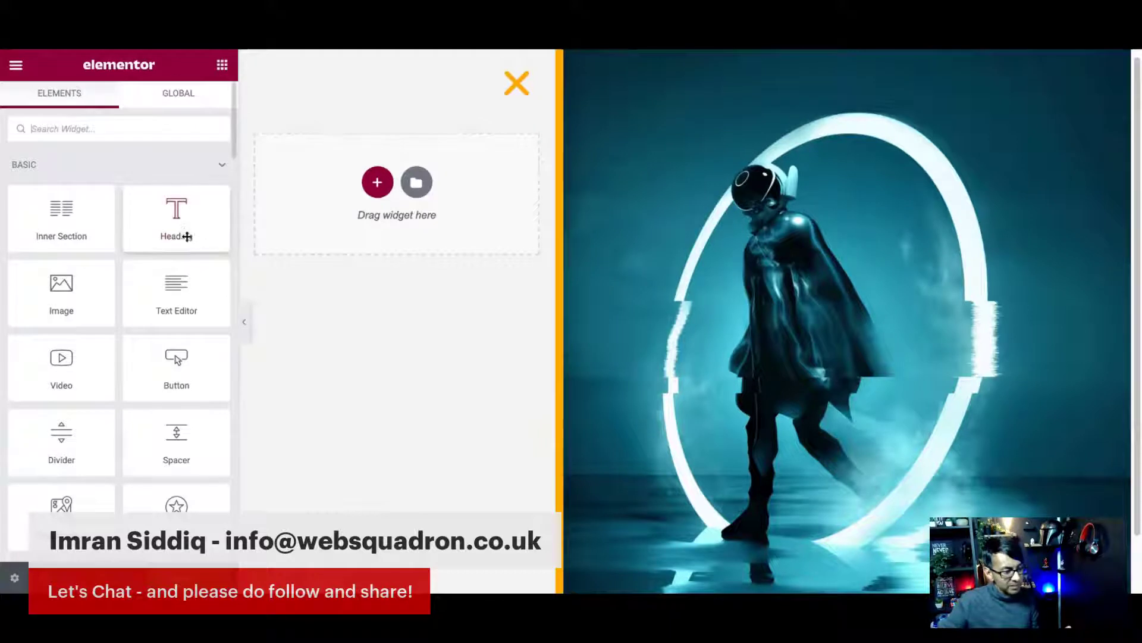
left_click_drag(181, 230, 419, 185)
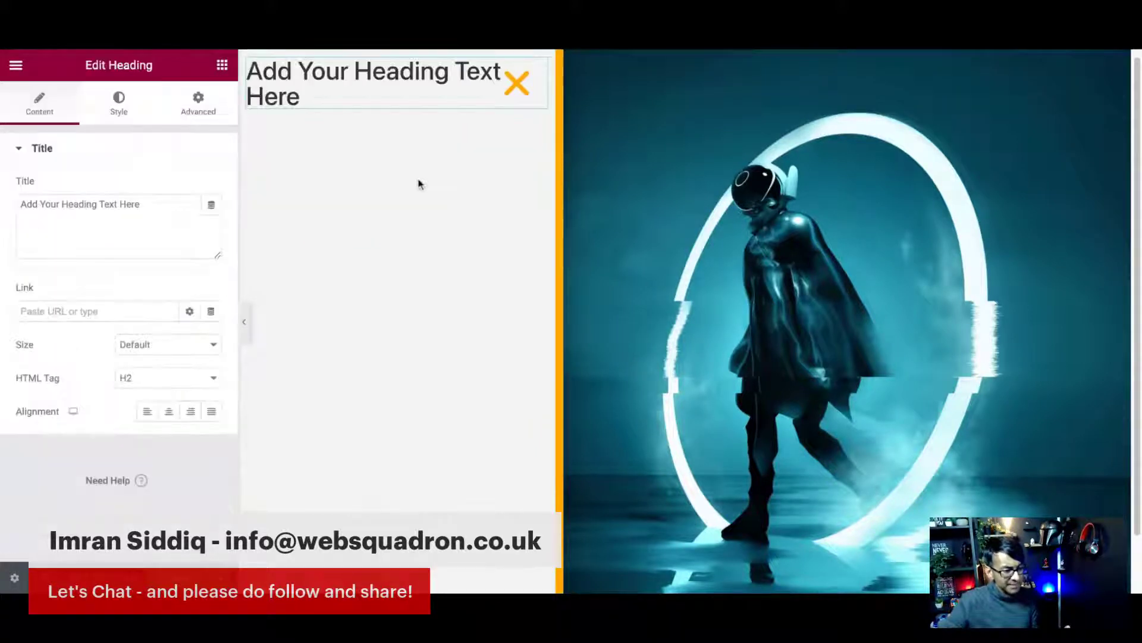
left_click(200, 113)
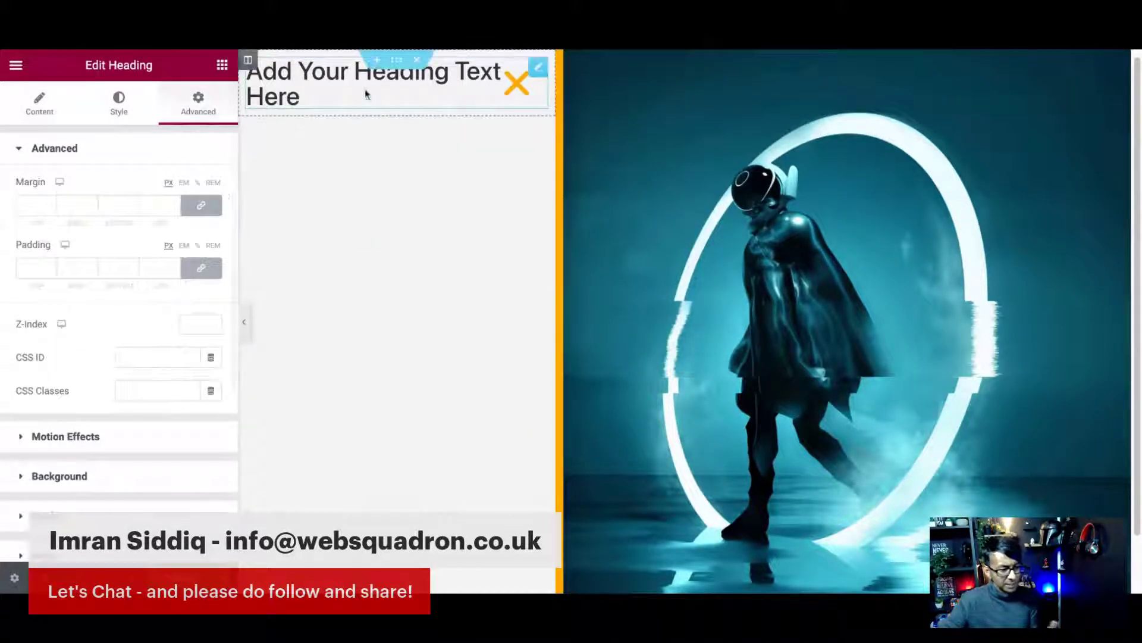
left_click(205, 276)
left_click_drag(38, 207, 16, 204)
type("100")
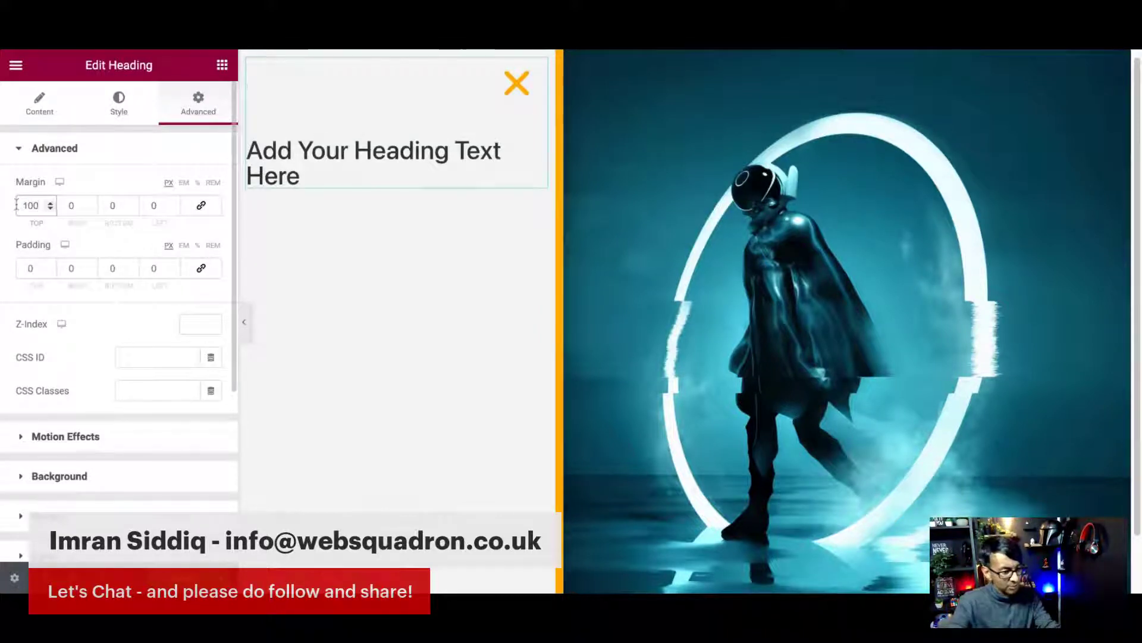
key("ctrl+z")
type("75")
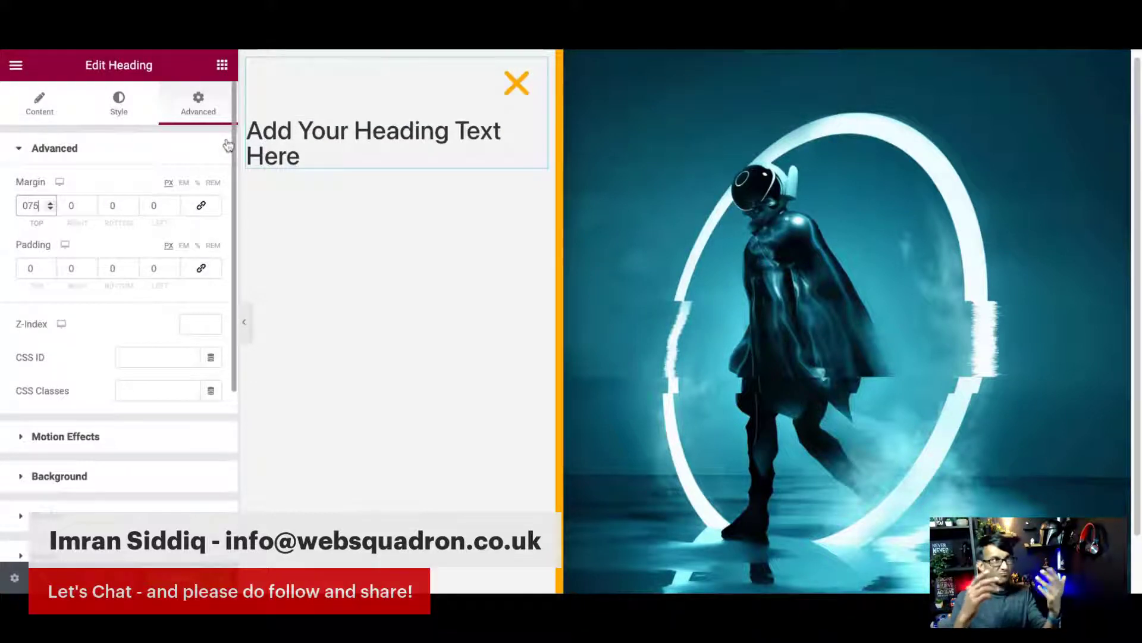
- Change the heading's title to Menu and apply the global Text colour to it
left_click(41, 116)
left_click_drag(141, 205, 3, 199)
type("Menu")
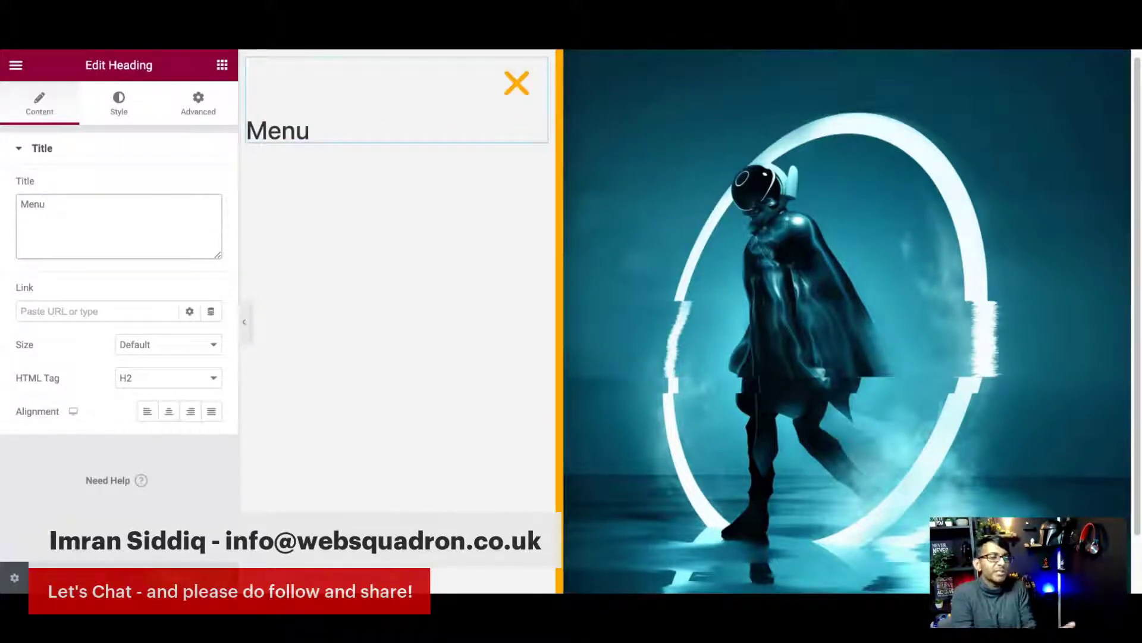
left_click(112, 107)
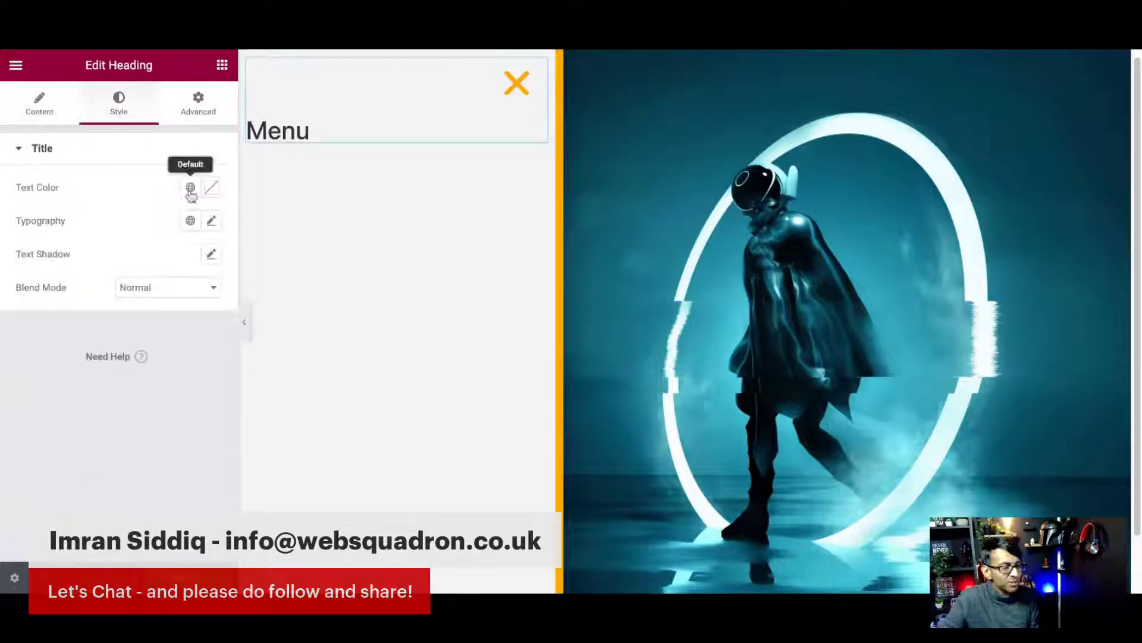
left_click(190, 187)
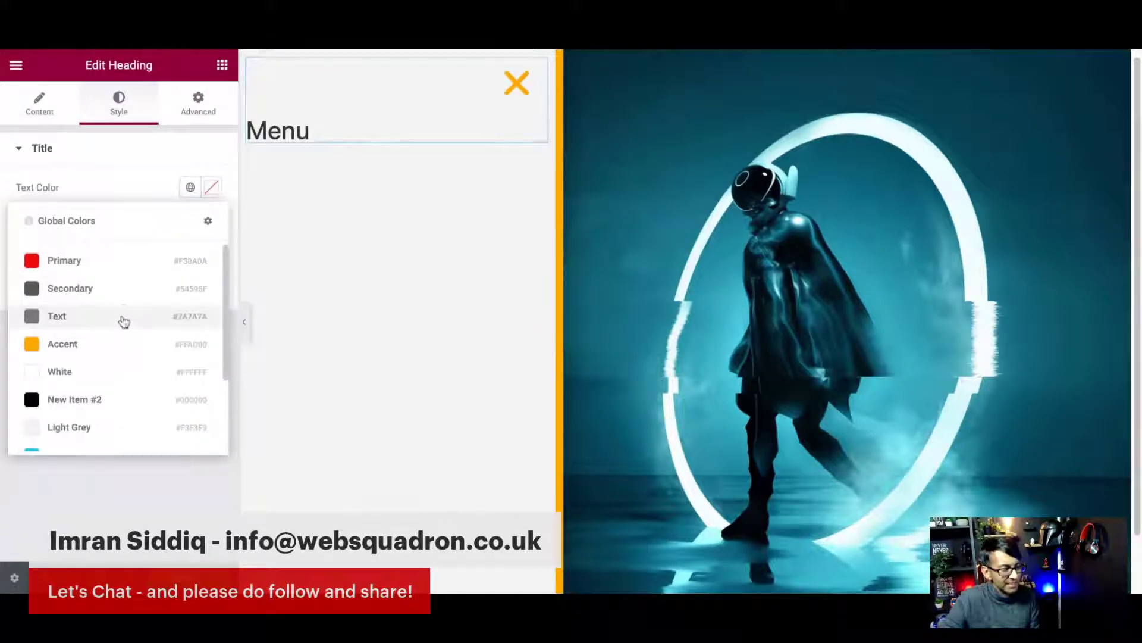
left_click(122, 315)
- Set the heading's font family to Roboto in its typography settings
left_click(210, 221)
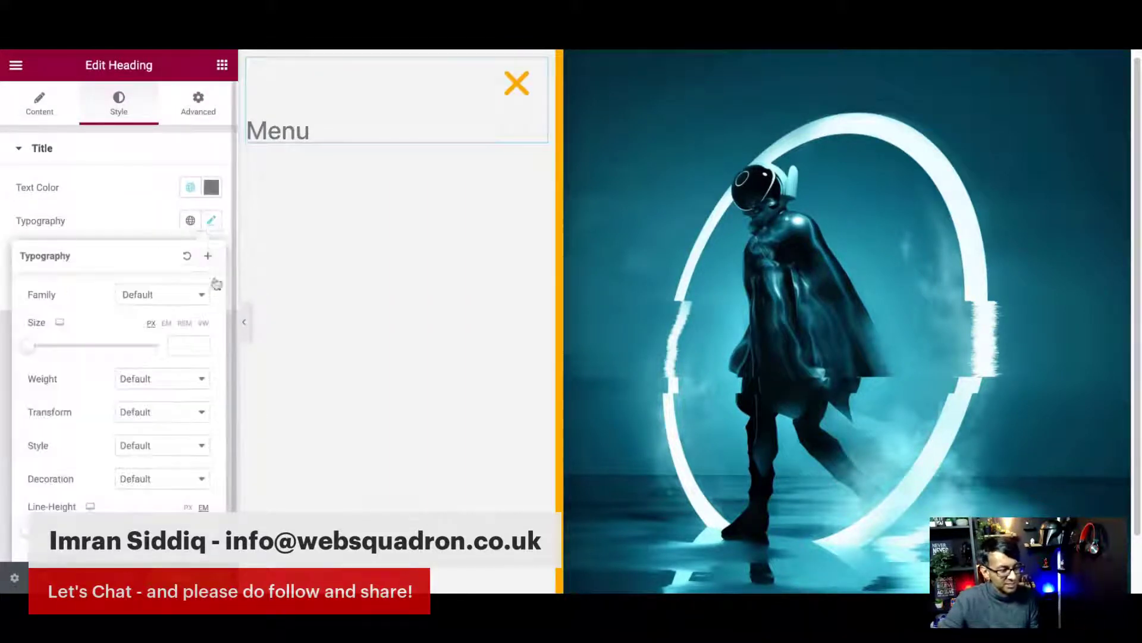
left_click(181, 299)
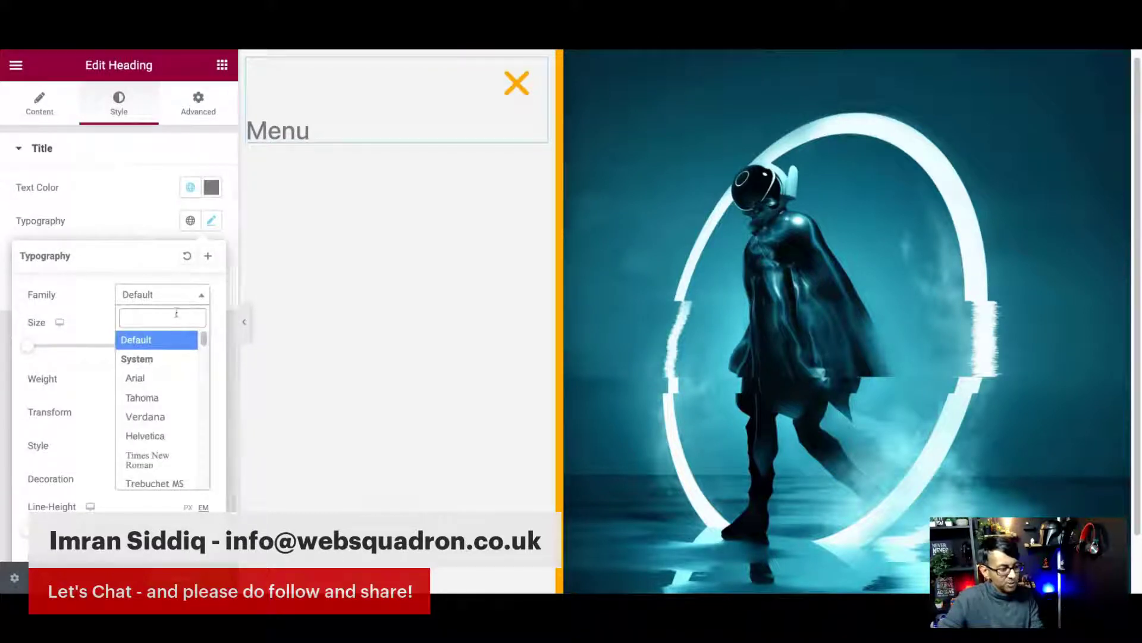
type("ron")
key("BackSpace")
type("b")
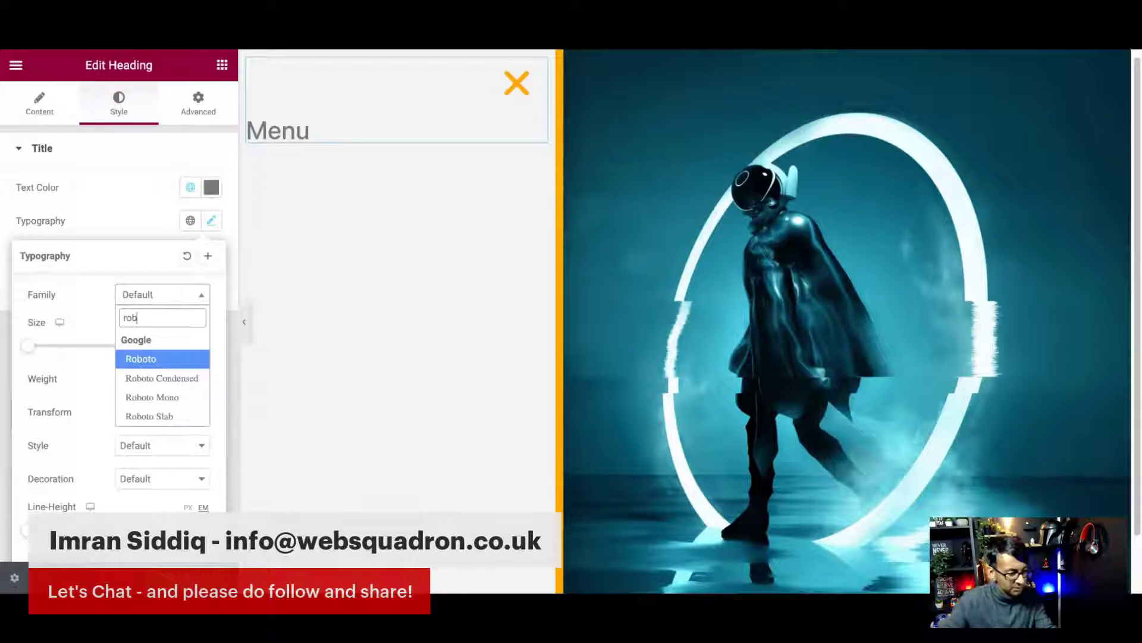
left_click(160, 359)
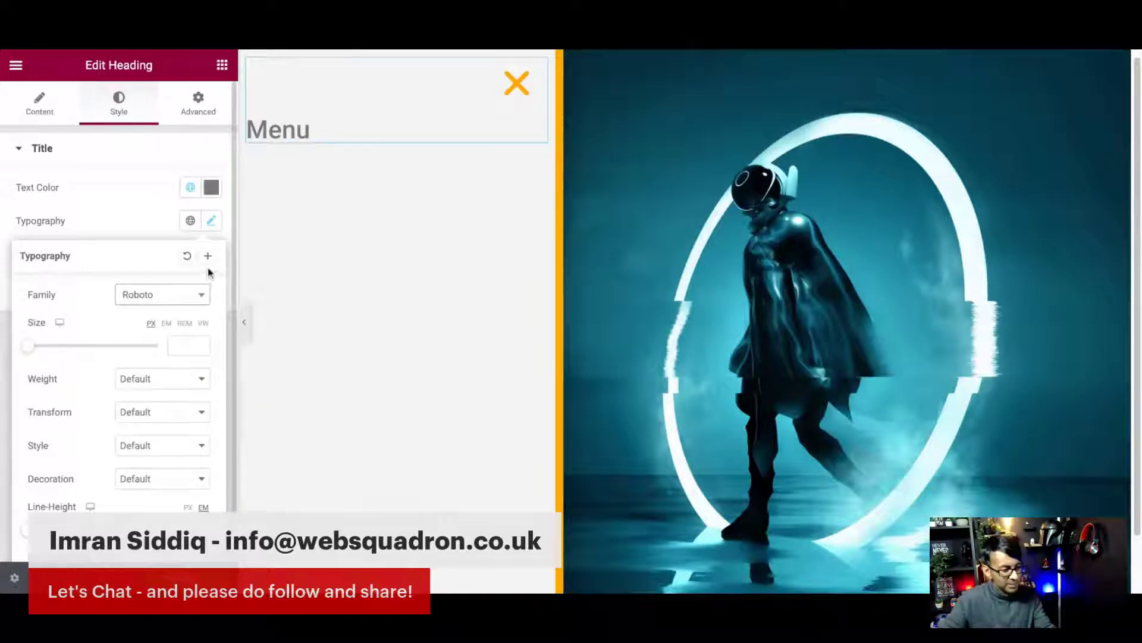
- Set the heading's font size to 2 em and its weight to 700
left_click(167, 324)
left_click(179, 346)
type("1.5")
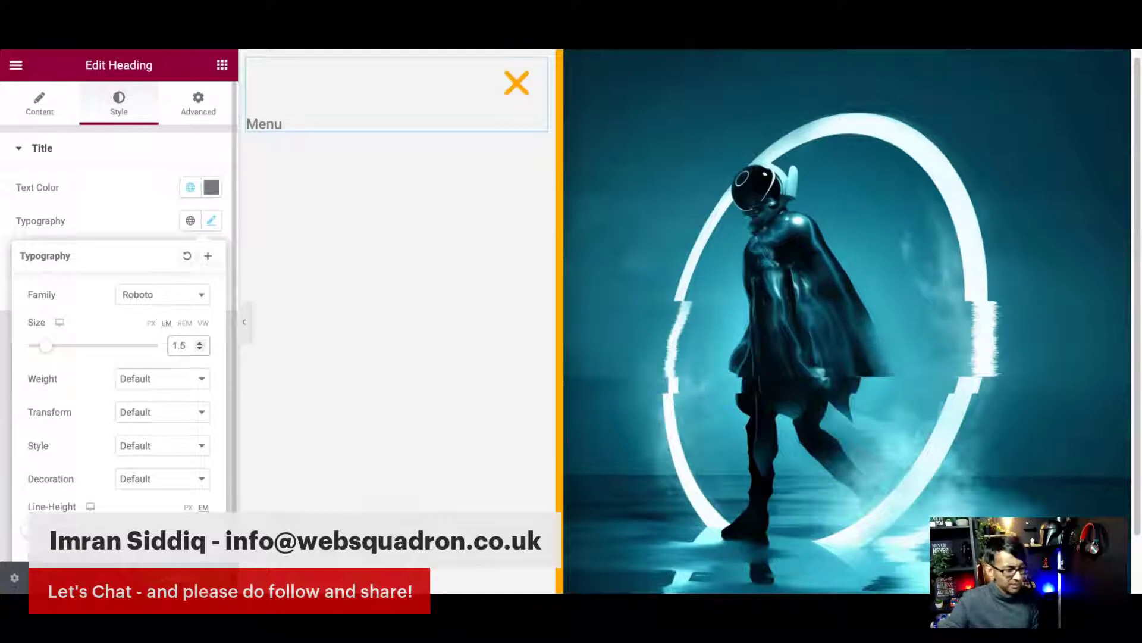
left_click(200, 342)
left_click(200, 342)
left_click(200, 343)
left_click(200, 343)
left_click(200, 342)
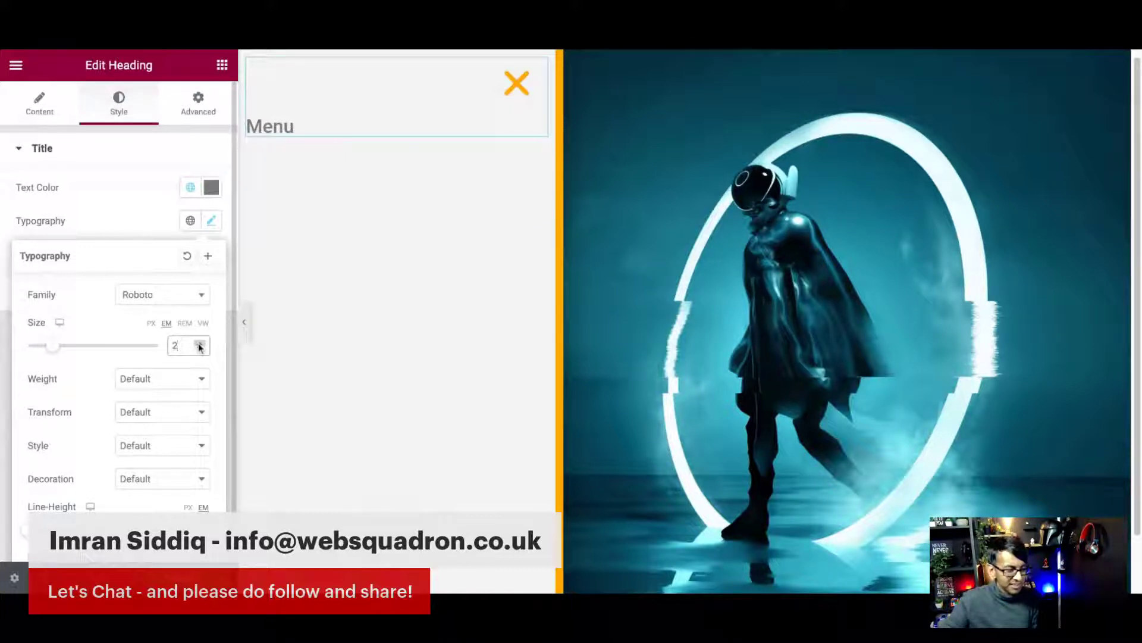
left_click(170, 380)
left_click(163, 449)
left_click(177, 388)
left_click(159, 477)
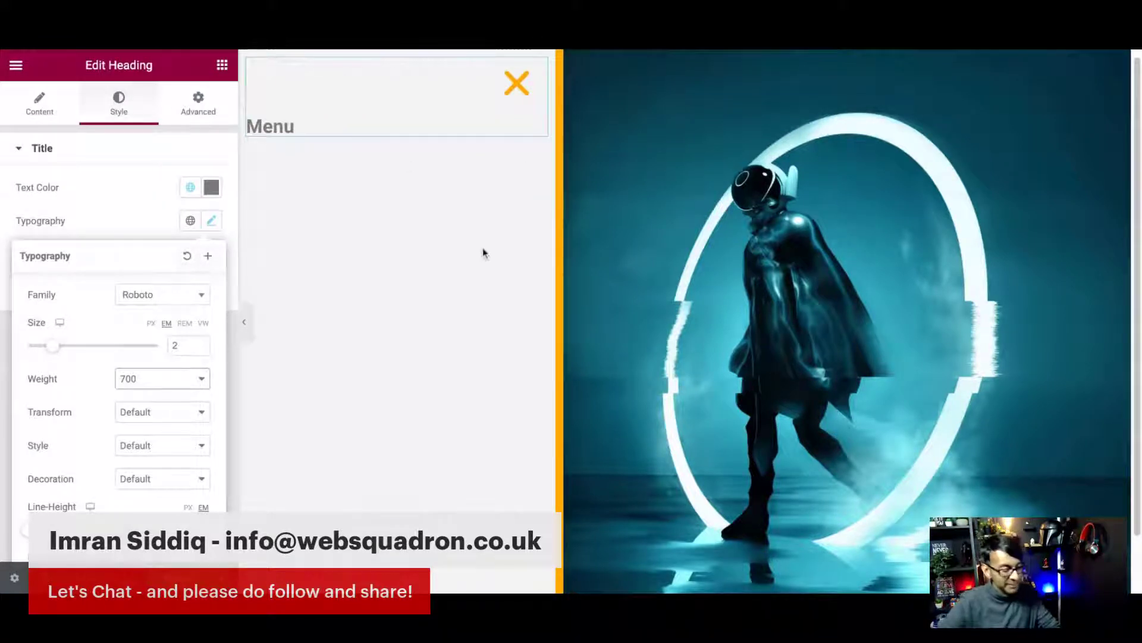
- Add a Nav Menu widget below the Menu heading and set its layout to Vertical
left_click(222, 65)
type("nav")
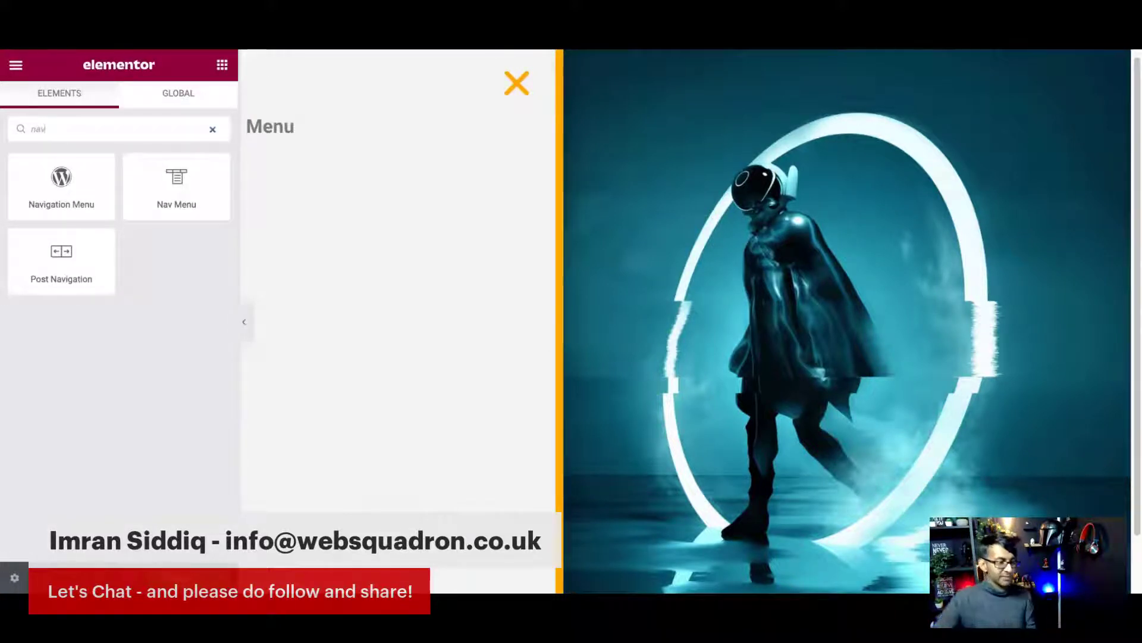
left_click_drag(188, 194, 274, 161)
left_click(169, 254)
left_click(166, 272)
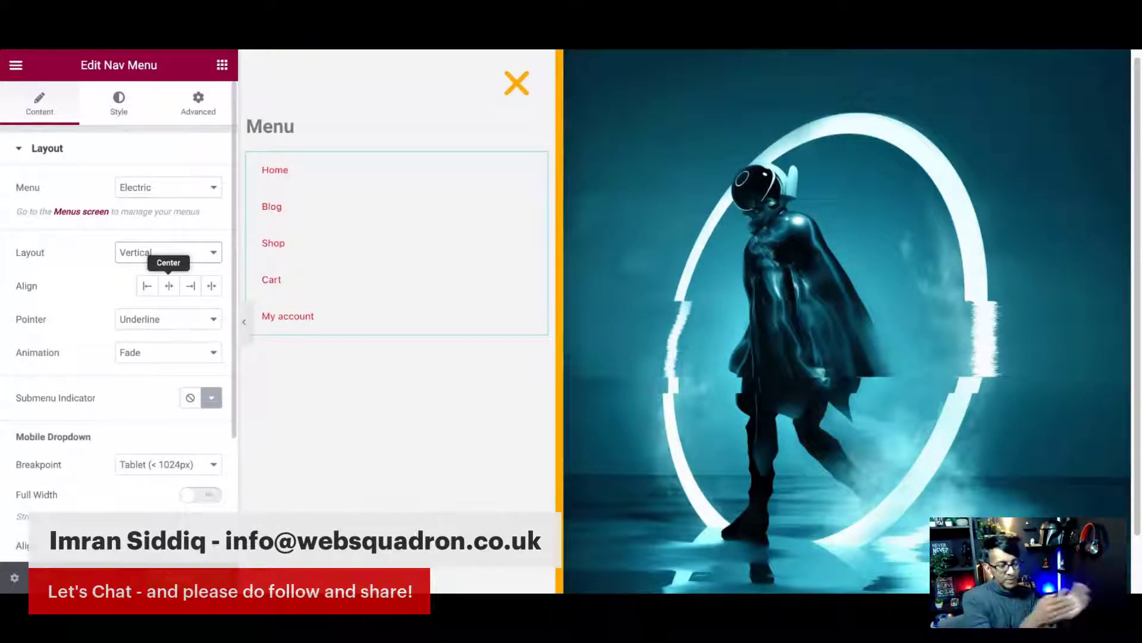
- Reduce the nav menu's vertical padding to 5 in the main menu style settings
left_click(120, 106)
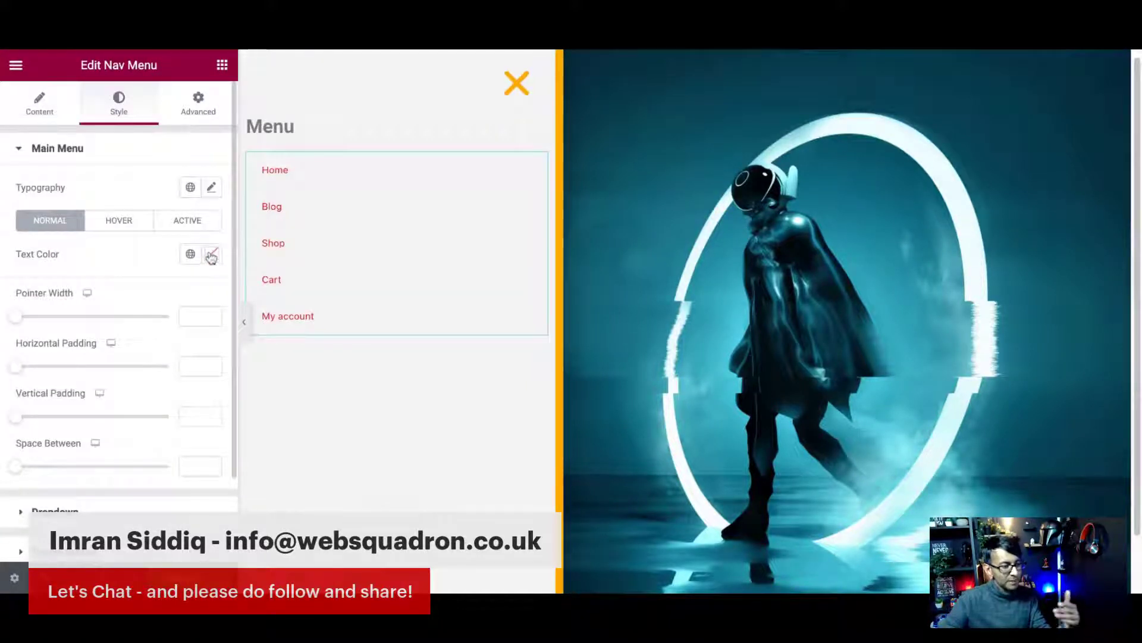
left_click(20, 416)
left_click_drag(18, 420, 30, 417)
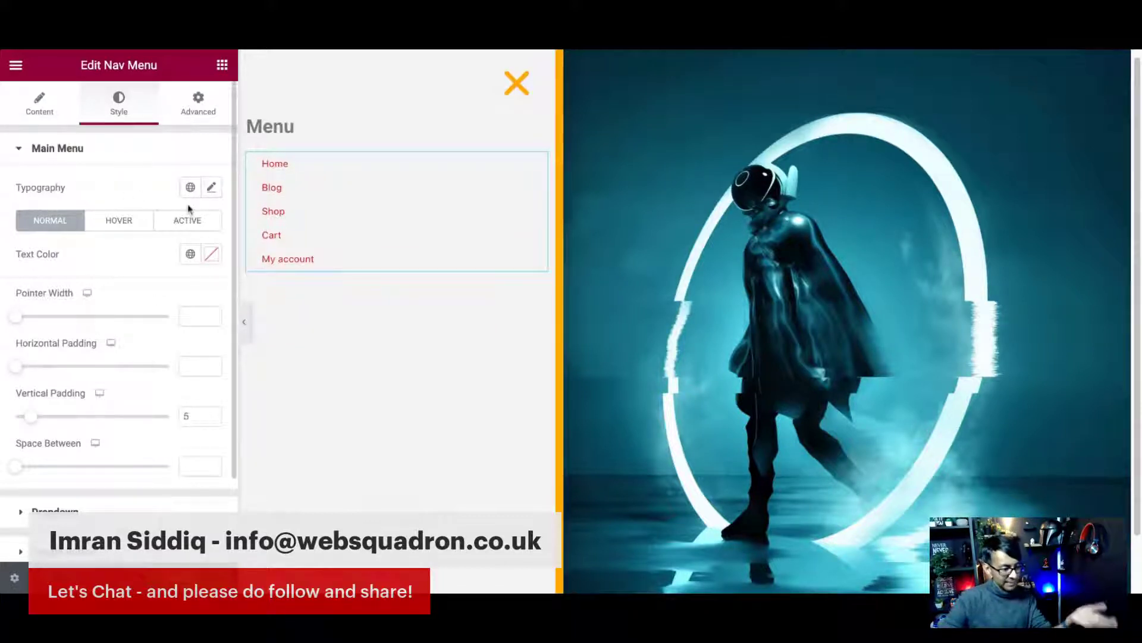
- Set the nav menu's typography to a size of 20 px and a weight of 500
left_click(210, 188)
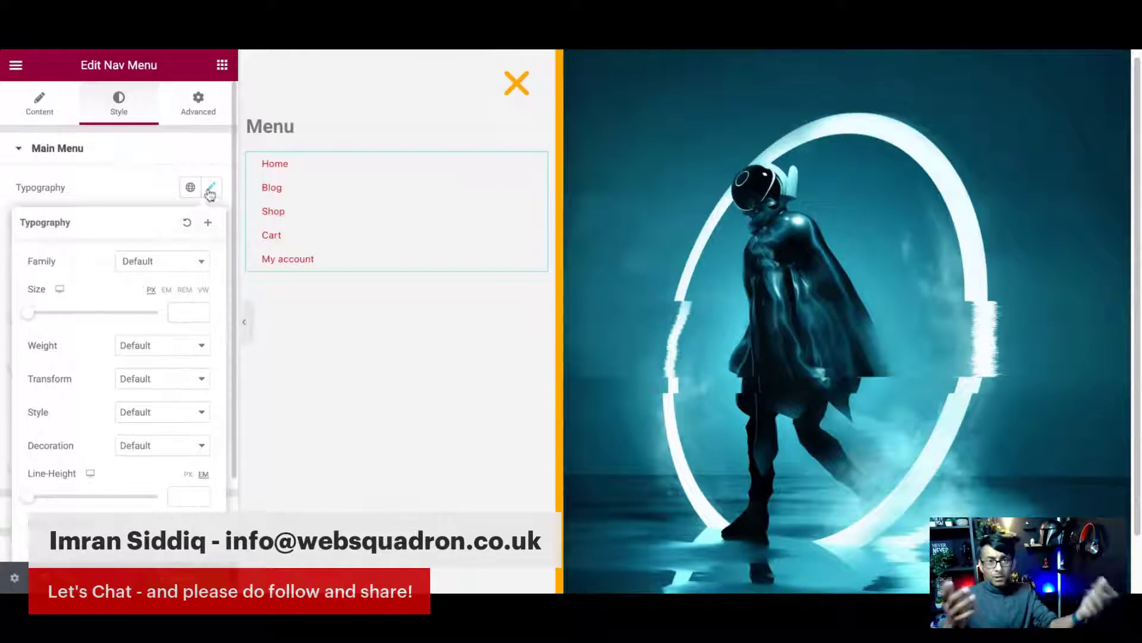
left_click(186, 312)
type("20")
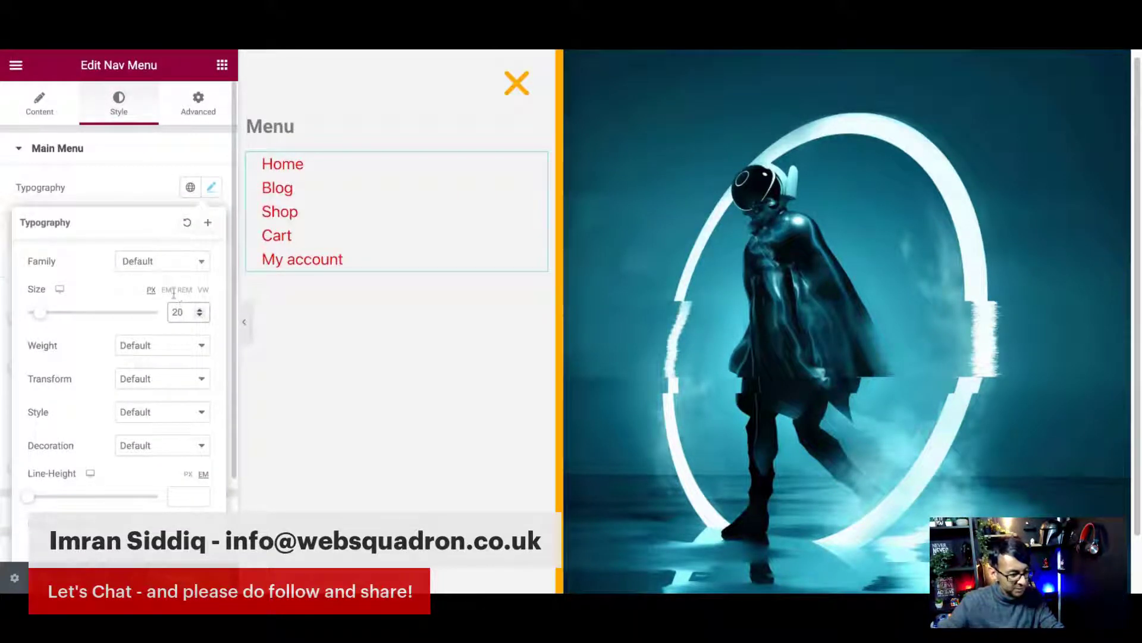
left_click(152, 422)
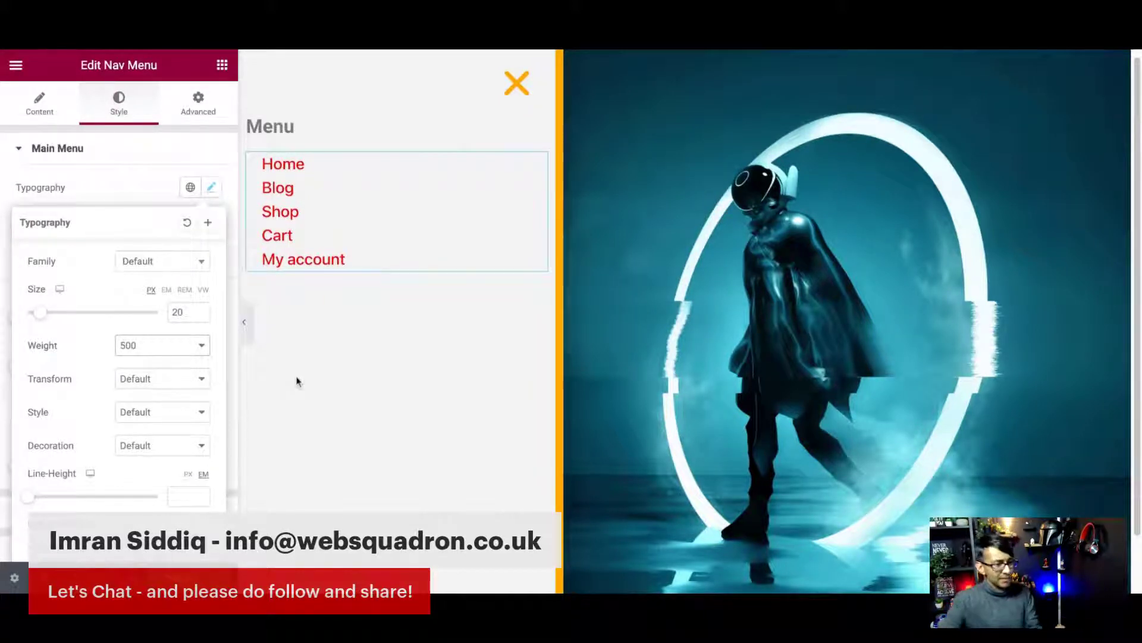
left_click(323, 364)
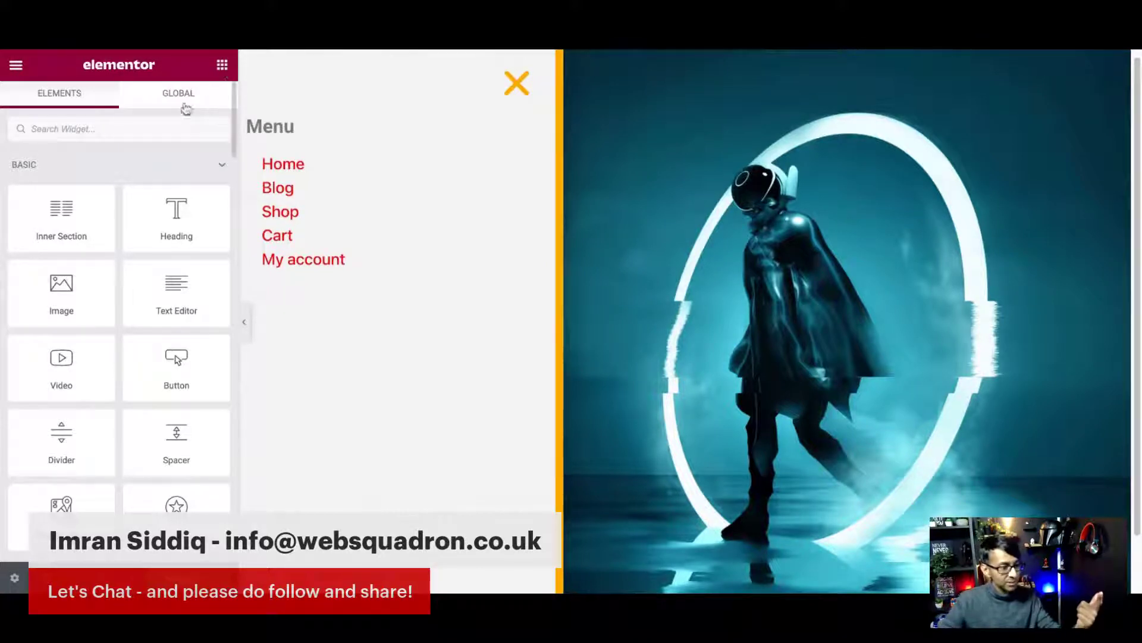
- Add an Accordion widget below the navigation menu and try collapsing and expanding its items
left_click(174, 123)
type("acco")
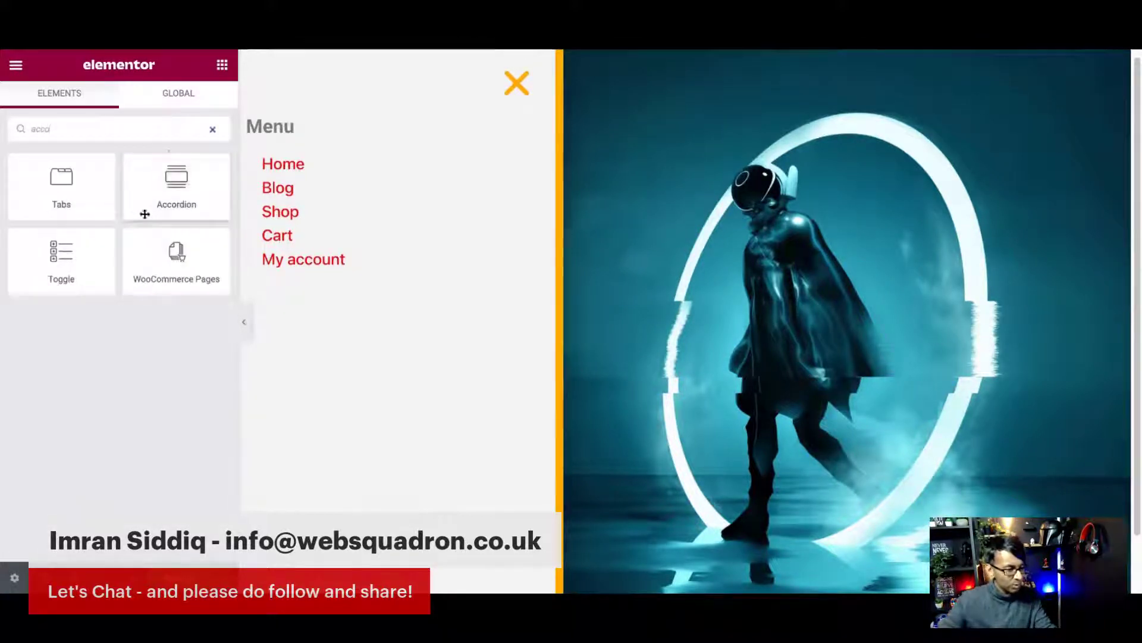
left_click_drag(176, 171, 462, 304)
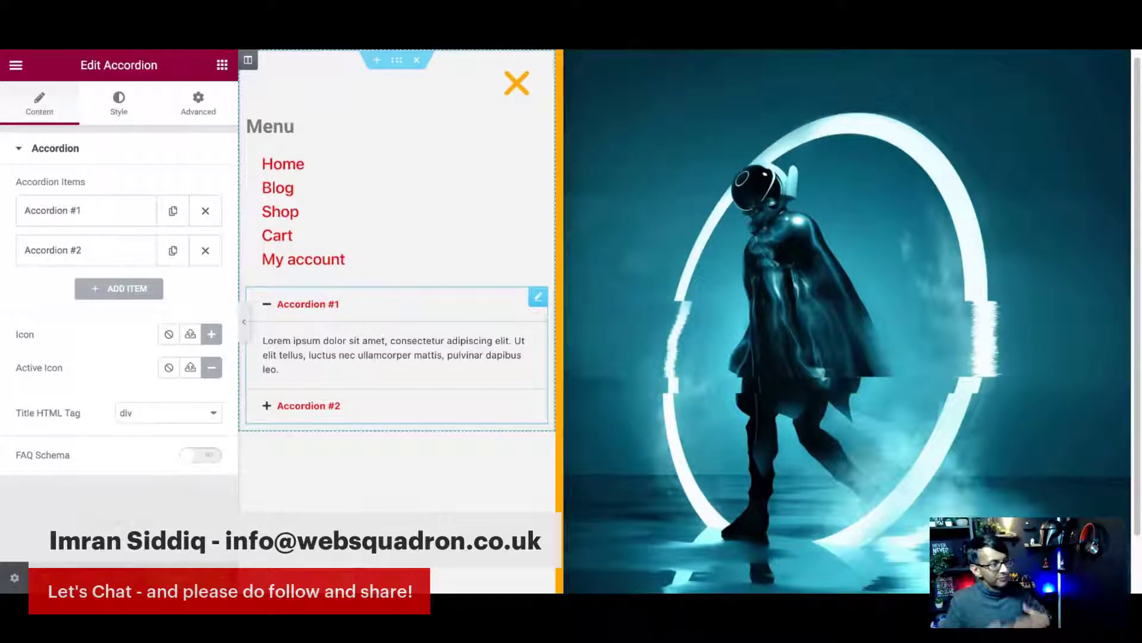
left_click(309, 304)
left_click(316, 350)
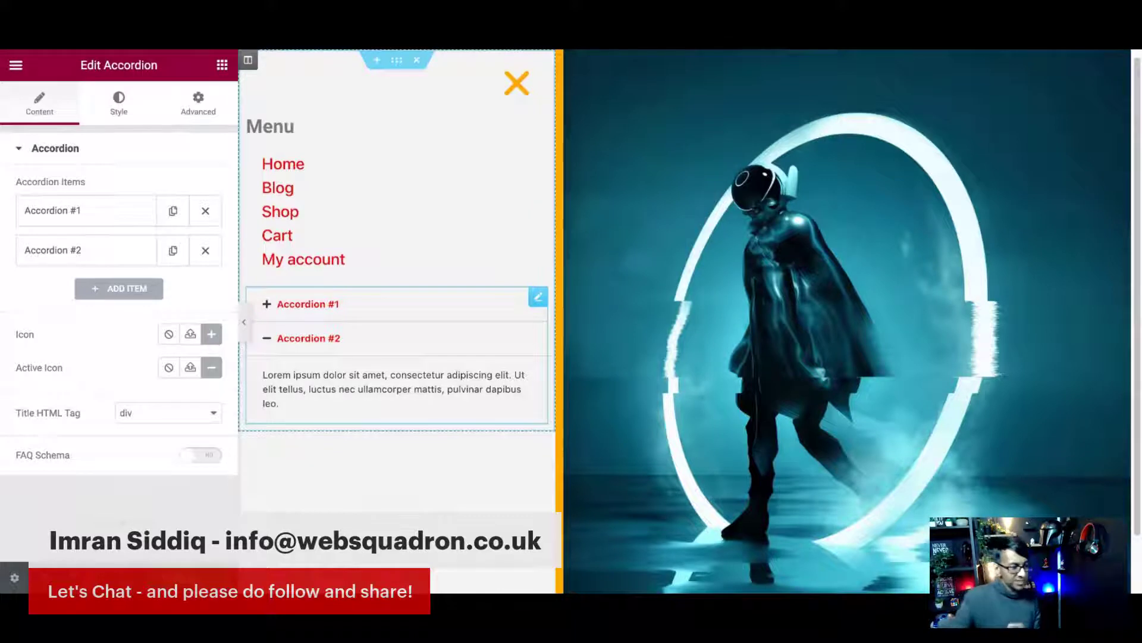
- Clear the description text of the second accordion item and delete the whole Accordion widget
left_click(133, 264)
left_click(131, 510)
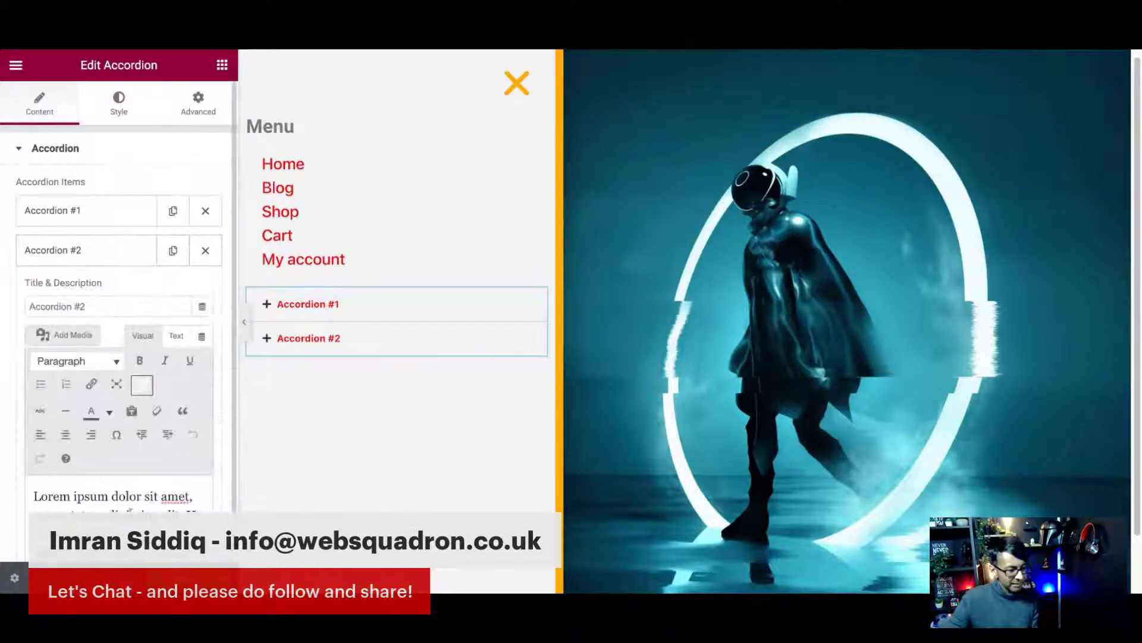
key("super+a")
key("BackSpace")
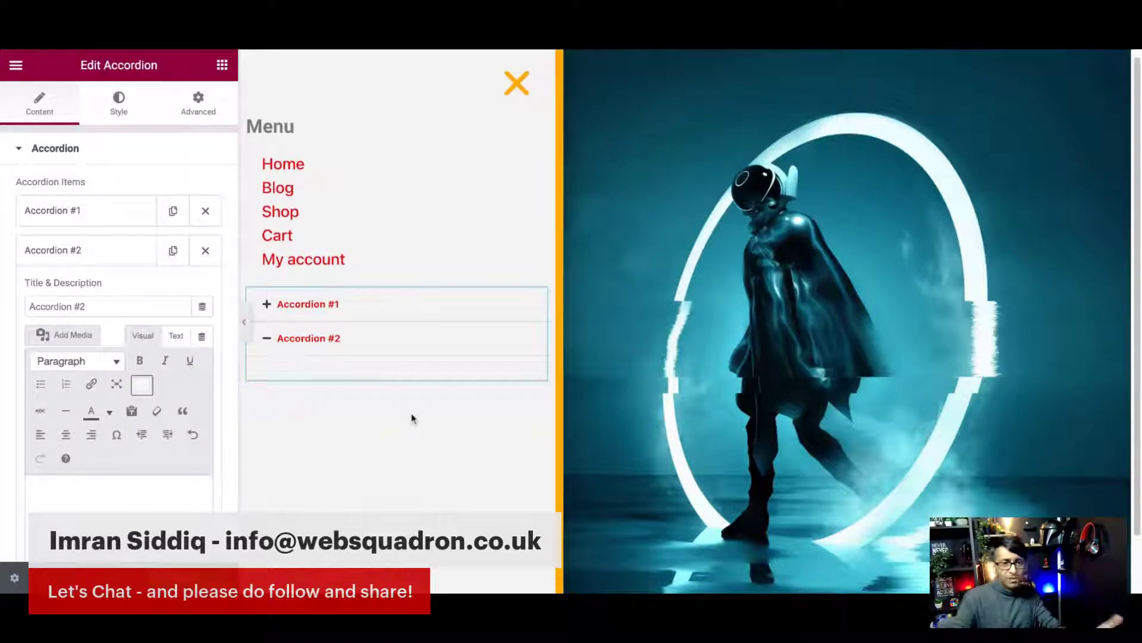
right_click(539, 294)
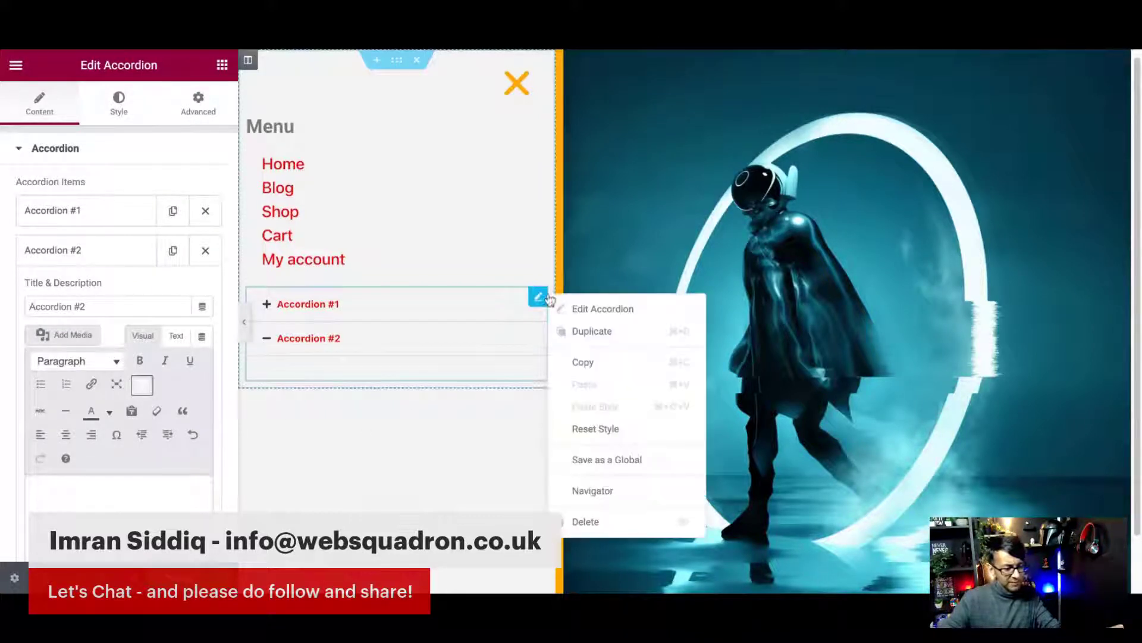
left_click(597, 518)
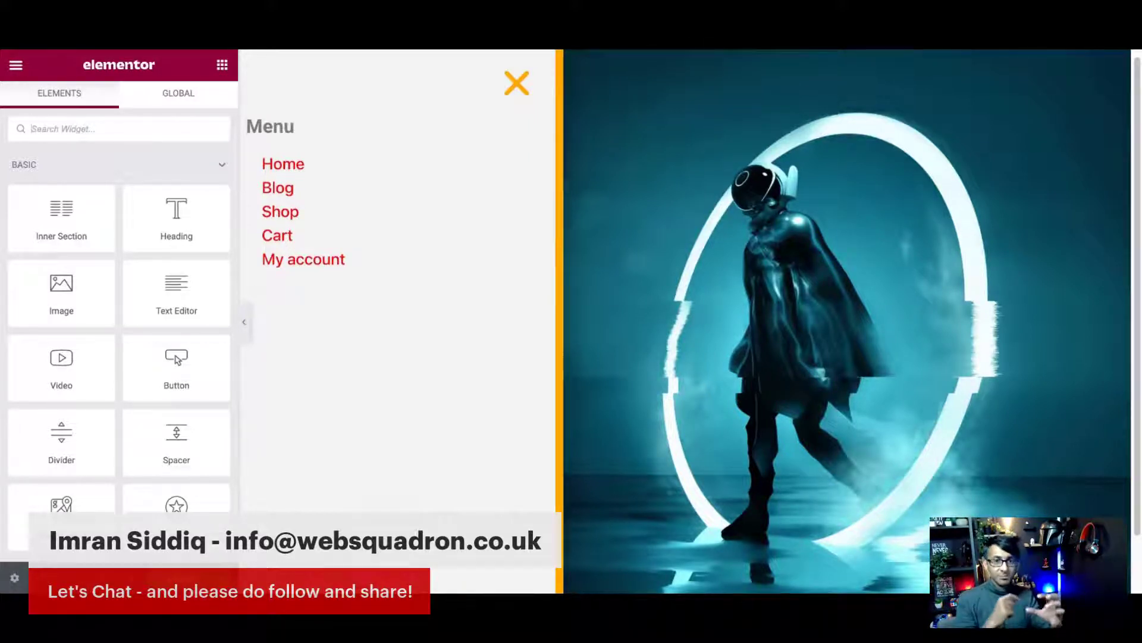
- Try out a Form widget below the navigation menu and delete it again
left_click(177, 128)
type("form")
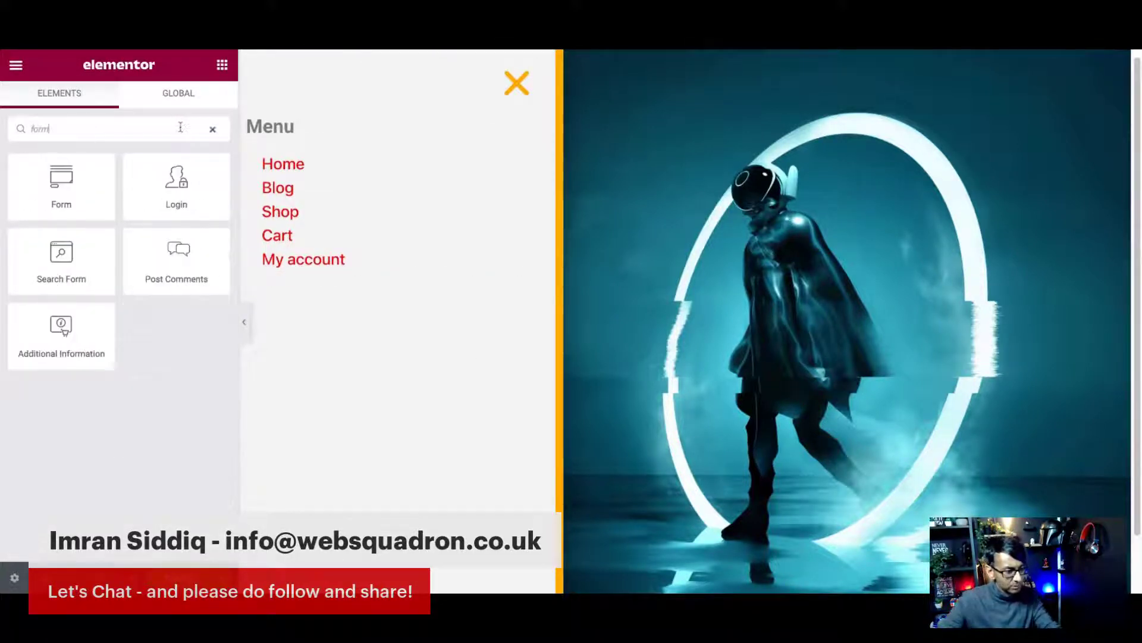
left_click_drag(76, 176, 405, 280)
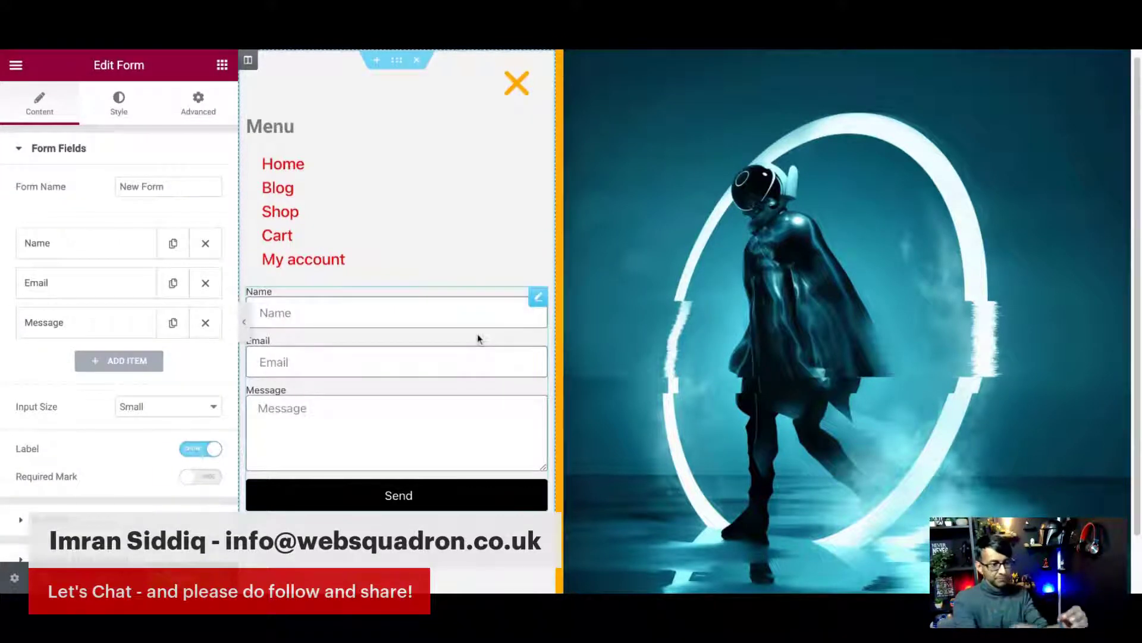
right_click(539, 299)
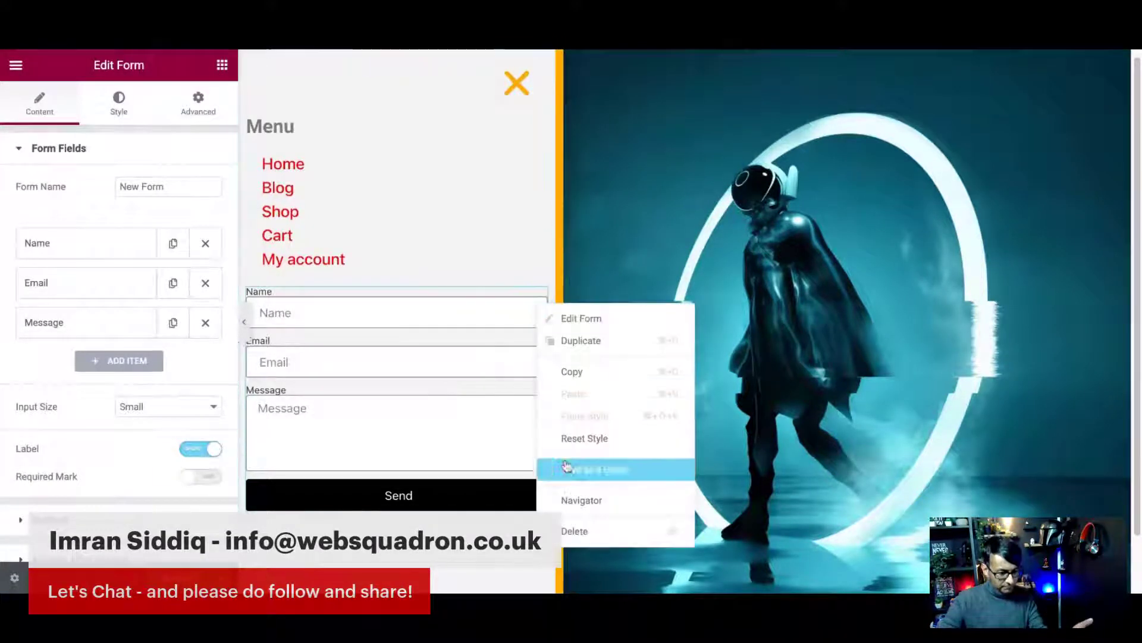
left_click(596, 528)
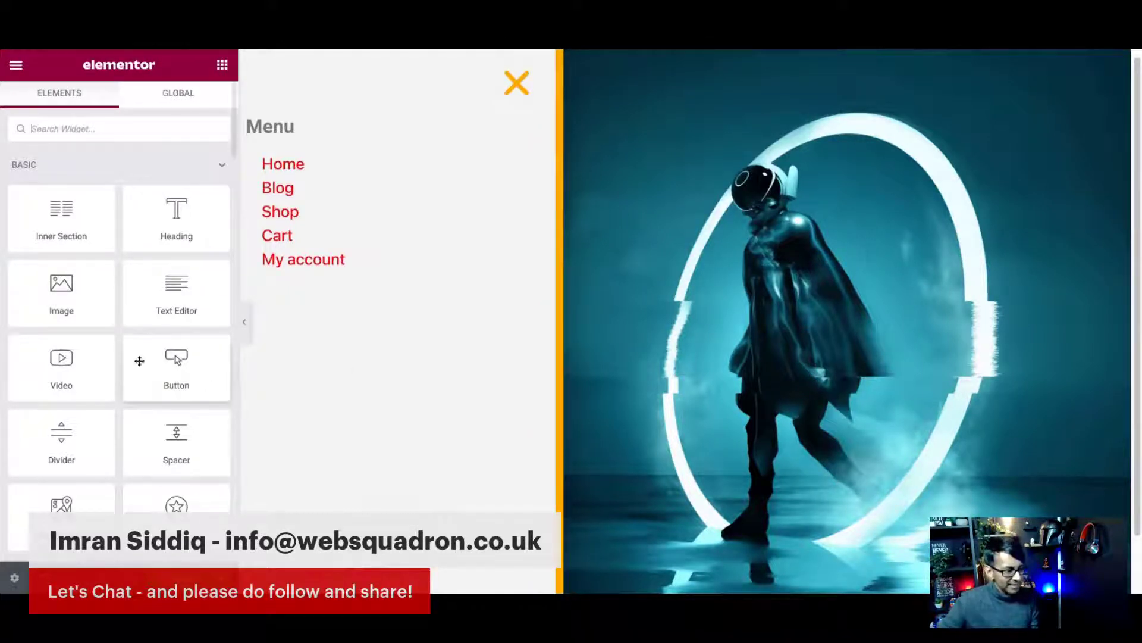
- Try out a Social Icons widget below the navigation menu and delete it again
left_click(106, 128)
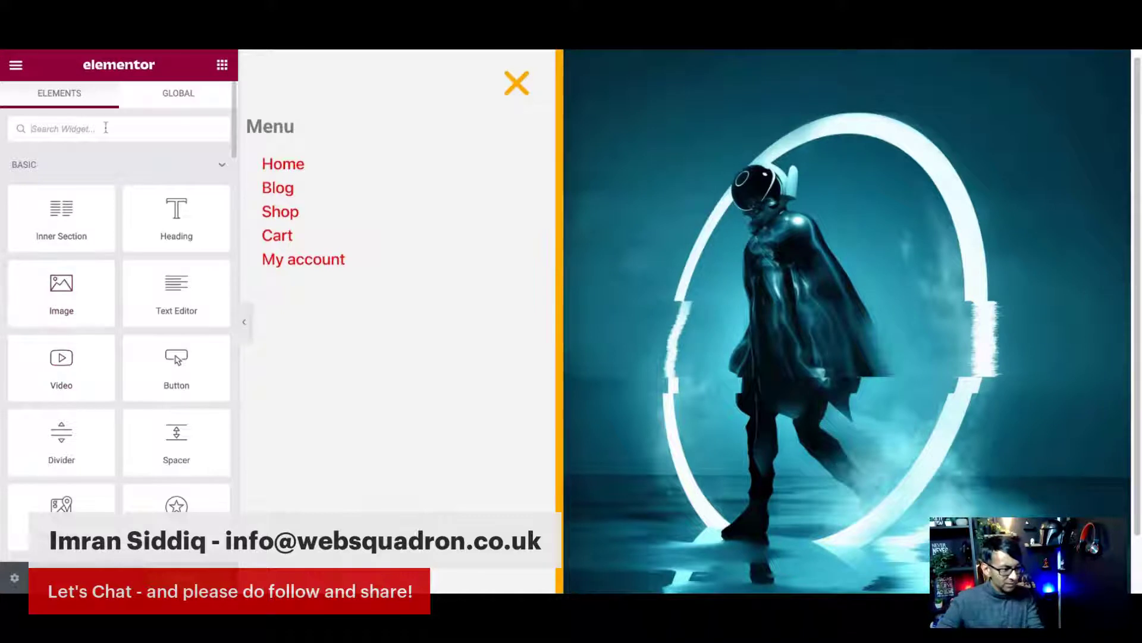
type("socia")
left_click_drag(60, 179, 425, 292)
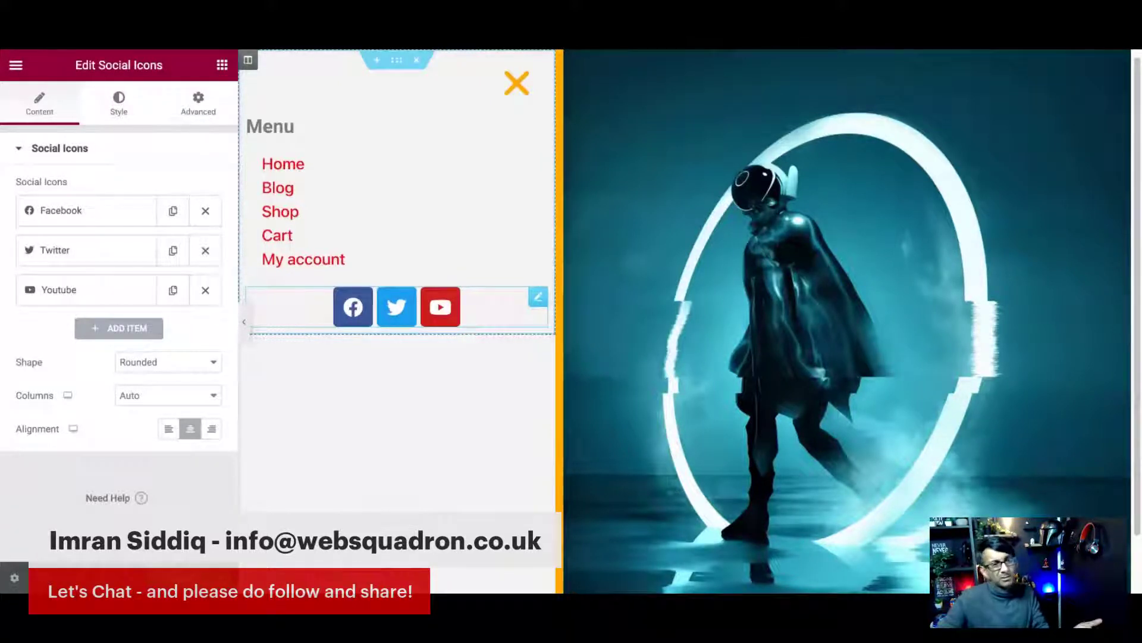
right_click(474, 302)
left_click(595, 529)
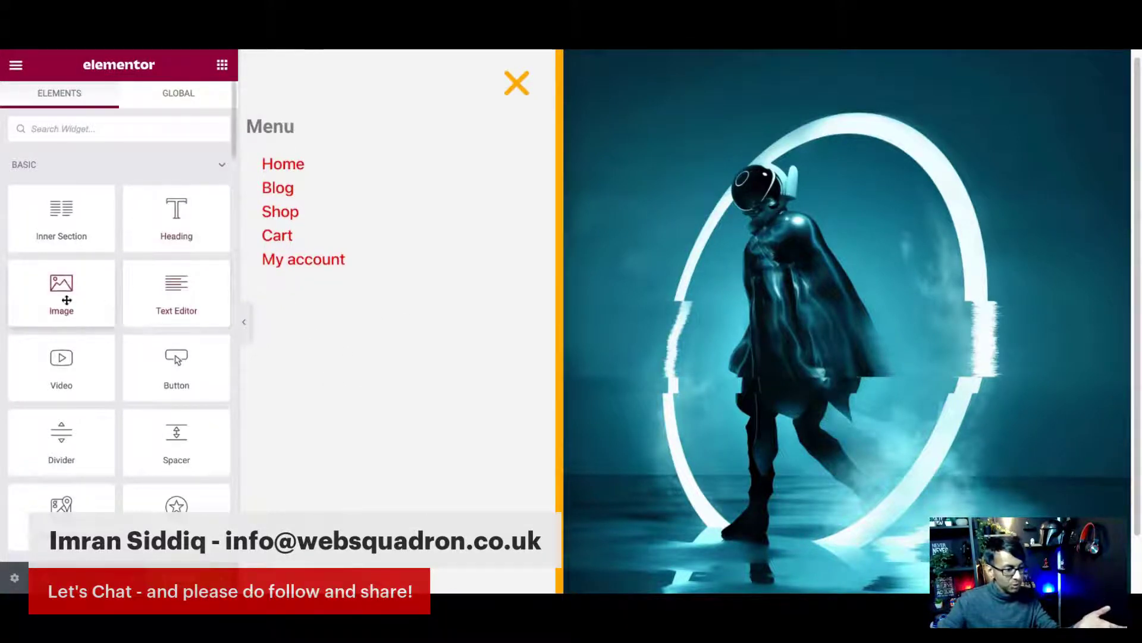
- Add an Image widget below the navigation menu and source it dynamically from the Product Image of the Woo product
left_click_drag(67, 300, 364, 268)
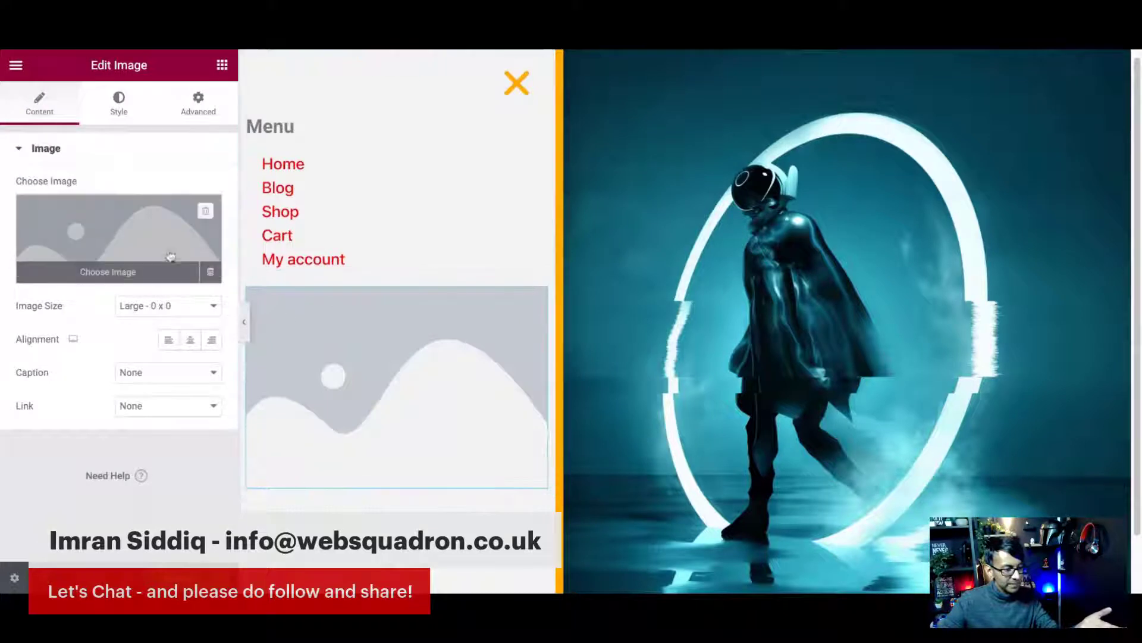
left_click(212, 274)
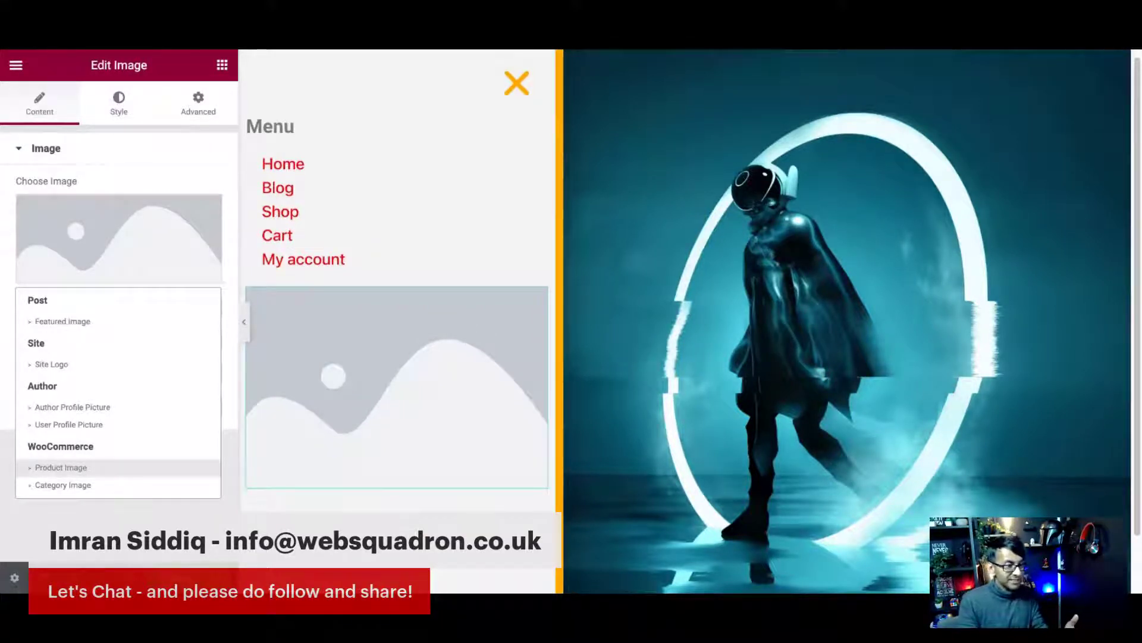
left_click(61, 467)
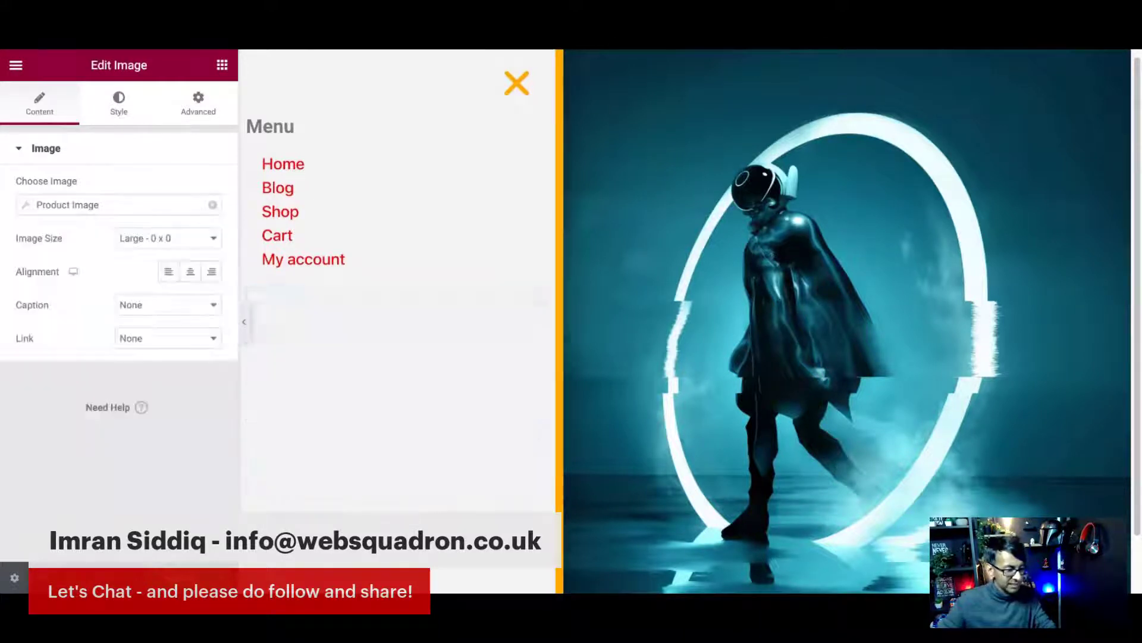
left_click(23, 210)
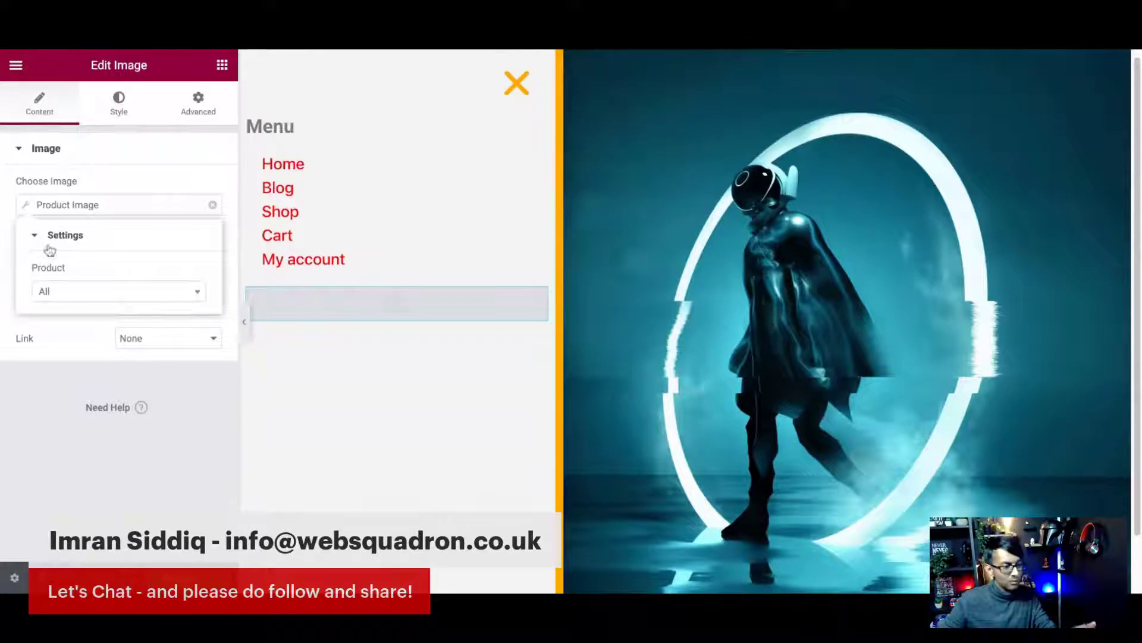
left_click(78, 293)
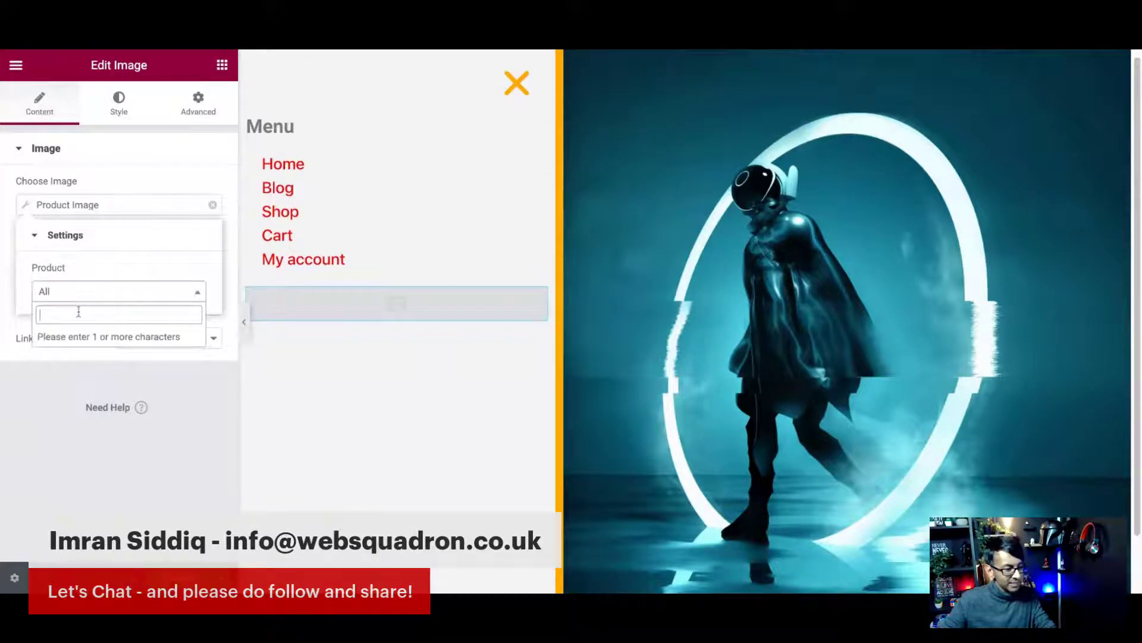
type("woo")
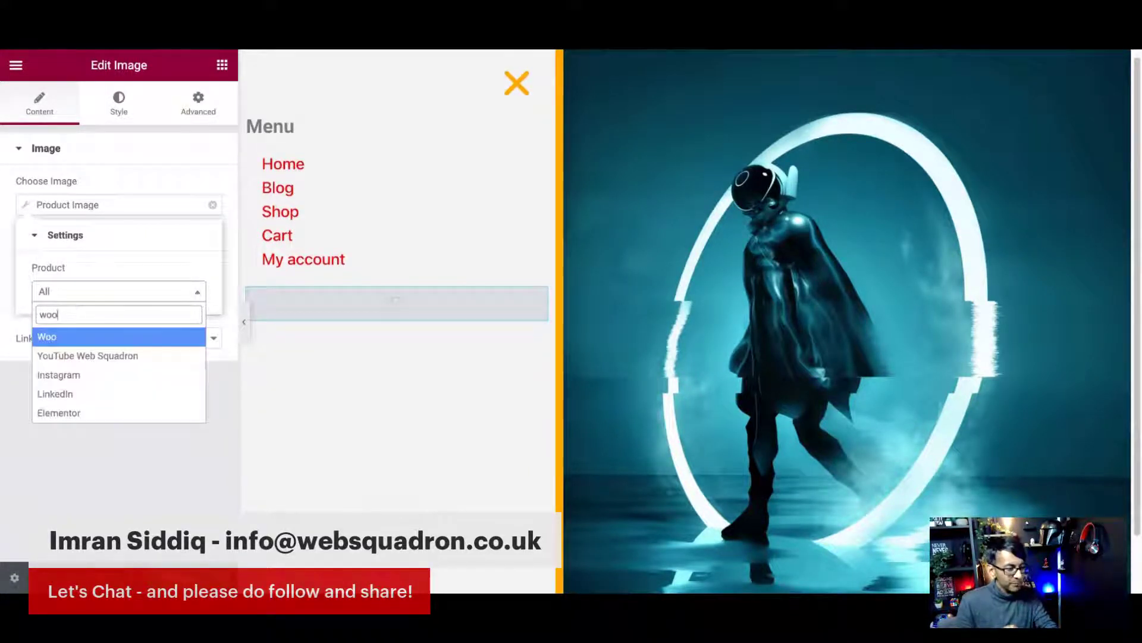
left_click(102, 346)
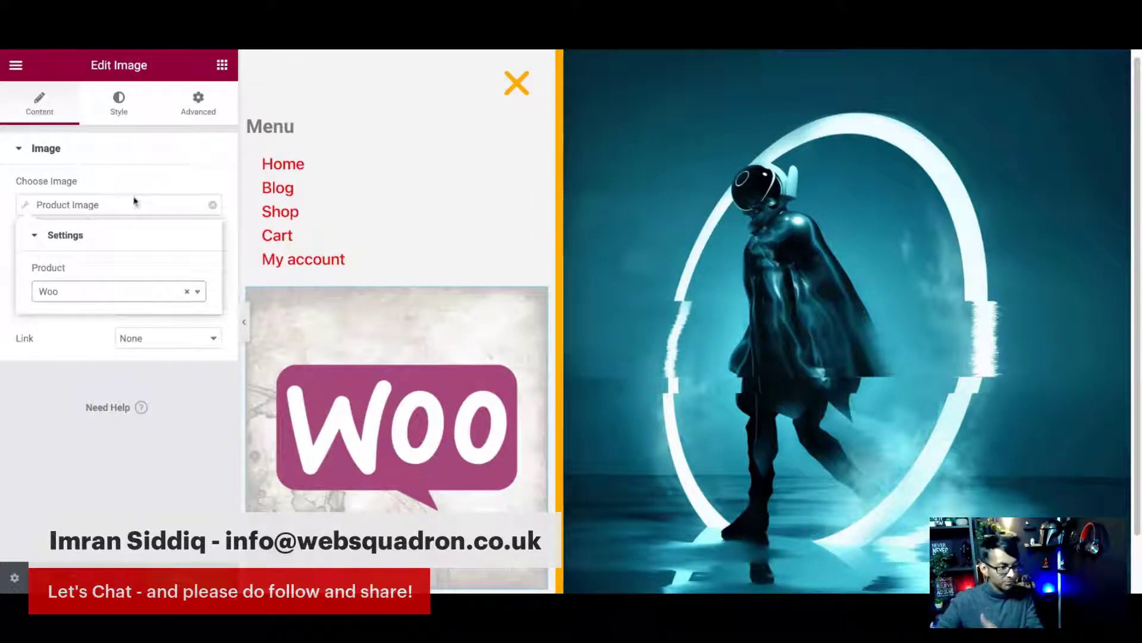
- Remove the dynamic Product Image source and delete the Image widget
left_click(216, 214)
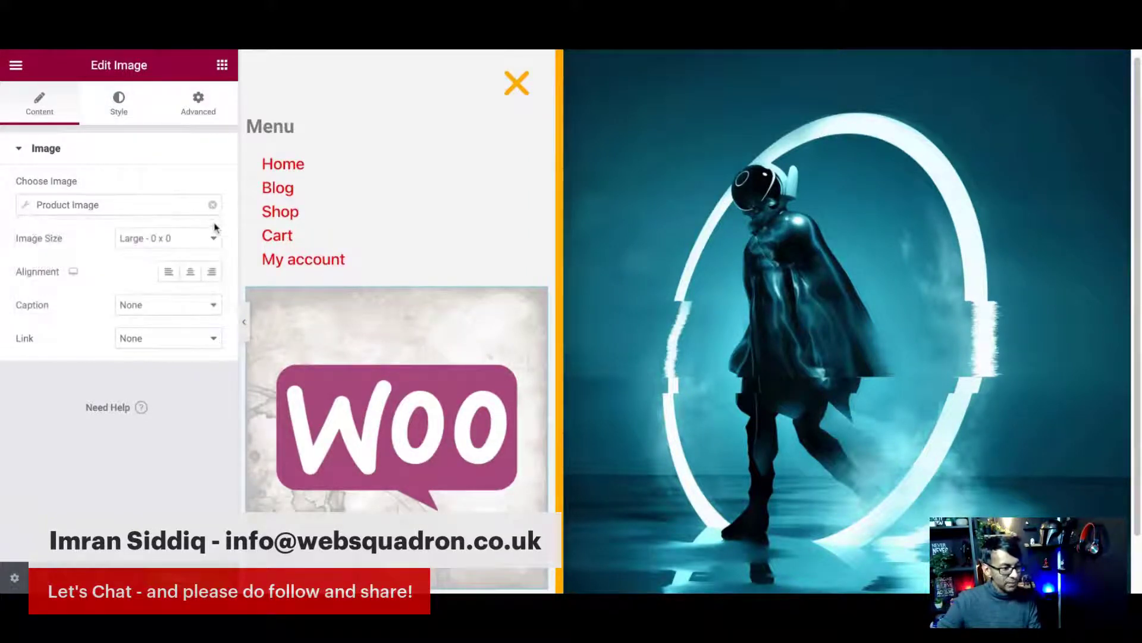
left_click(213, 205)
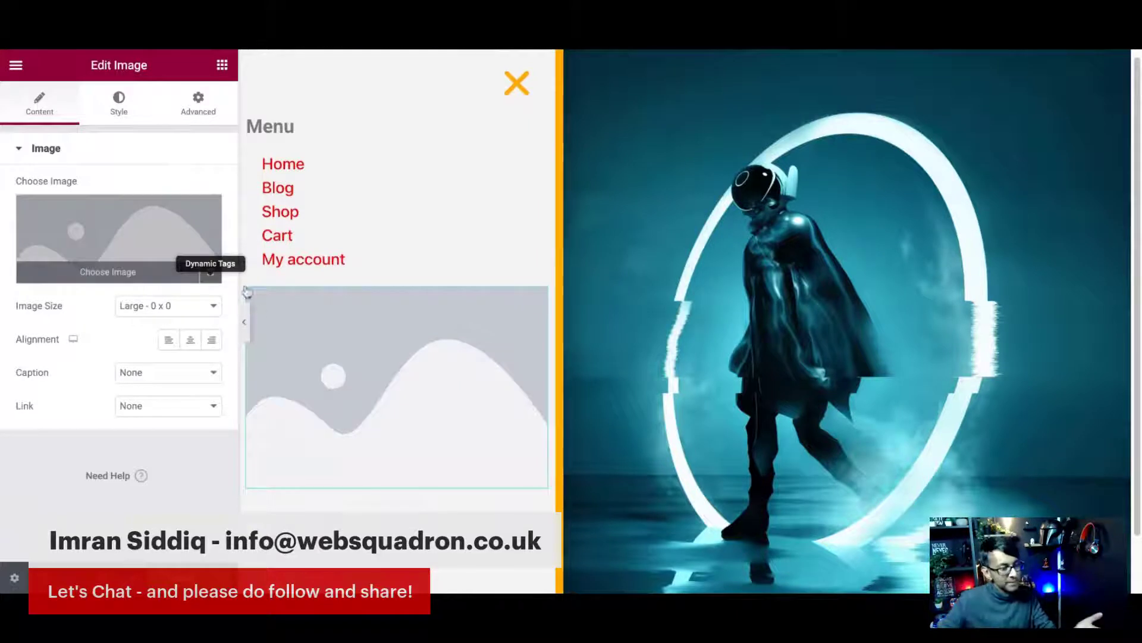
right_click(355, 352)
left_click(433, 578)
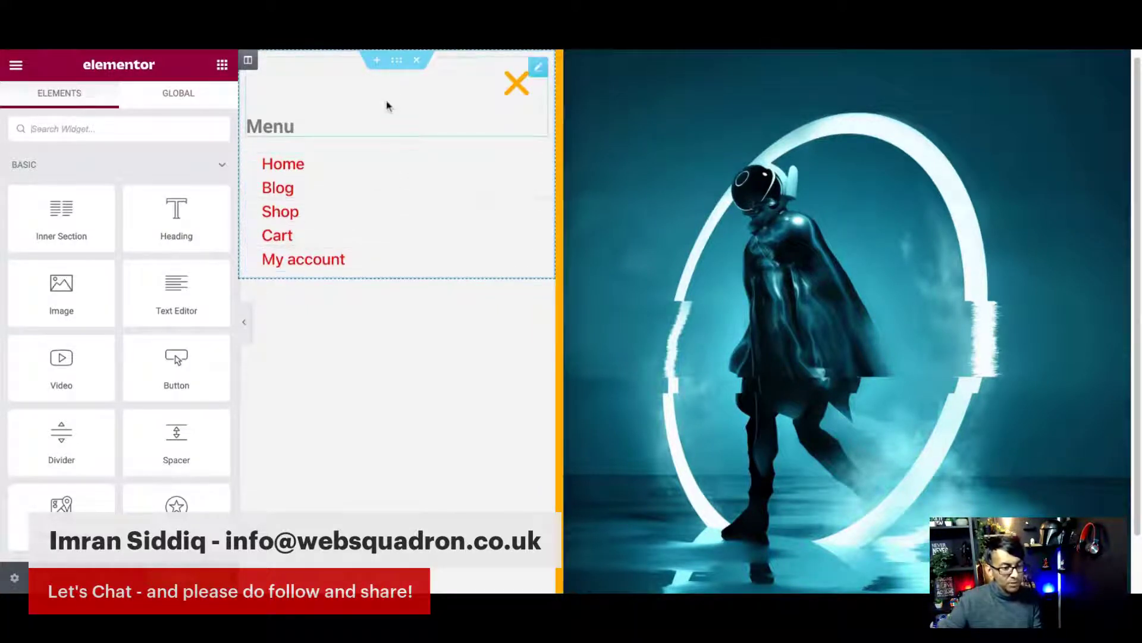
- Add a two-column Inner Section below the navigation menu, with an Image widget in the first column and a Video widget in the second
left_click_drag(61, 214, 396, 283)
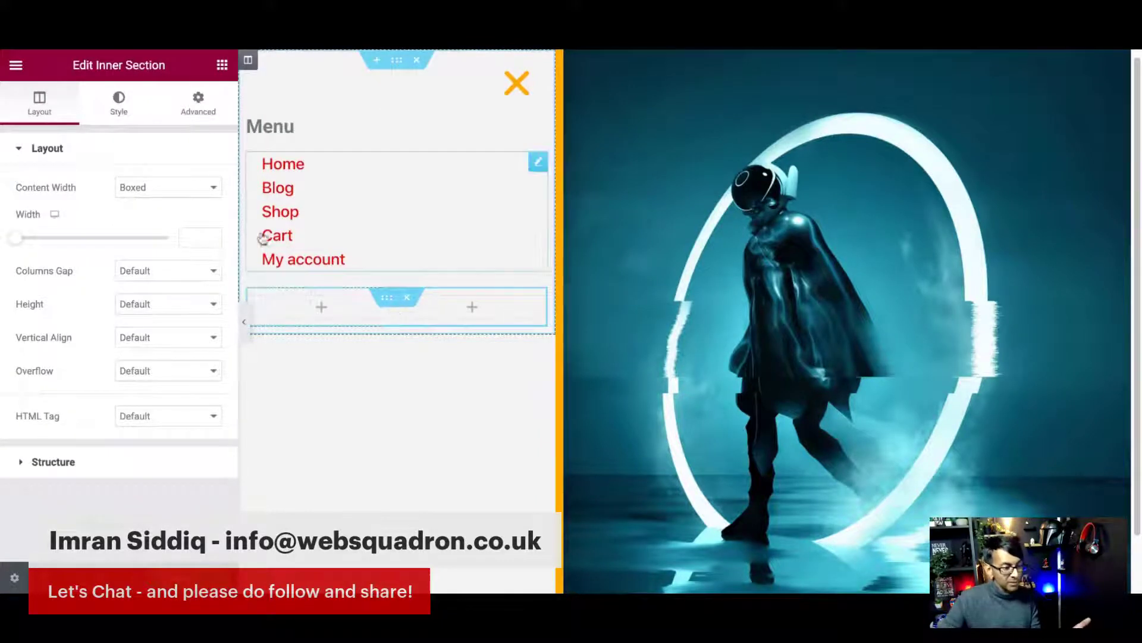
left_click(222, 64)
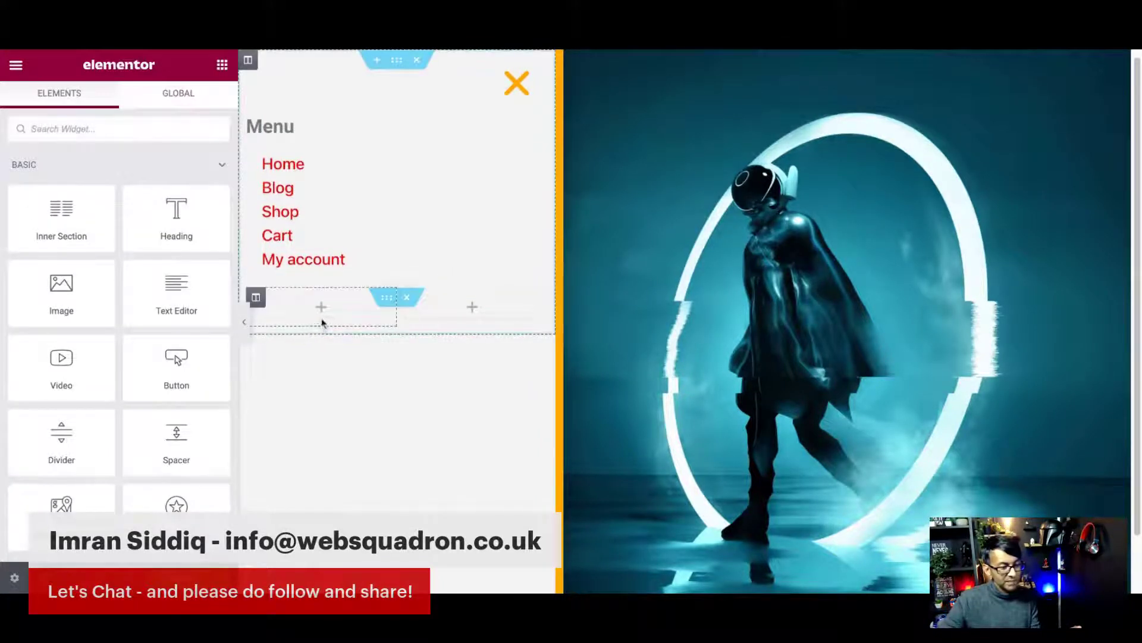
left_click_drag(51, 301, 321, 310)
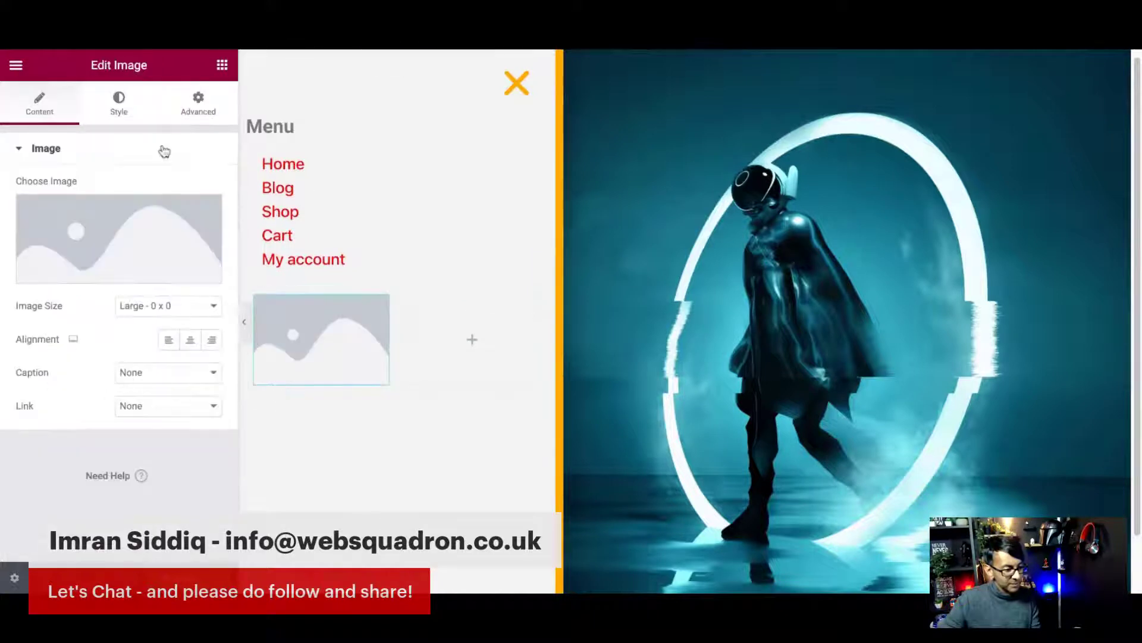
left_click(222, 64)
left_click_drag(71, 375, 473, 339)
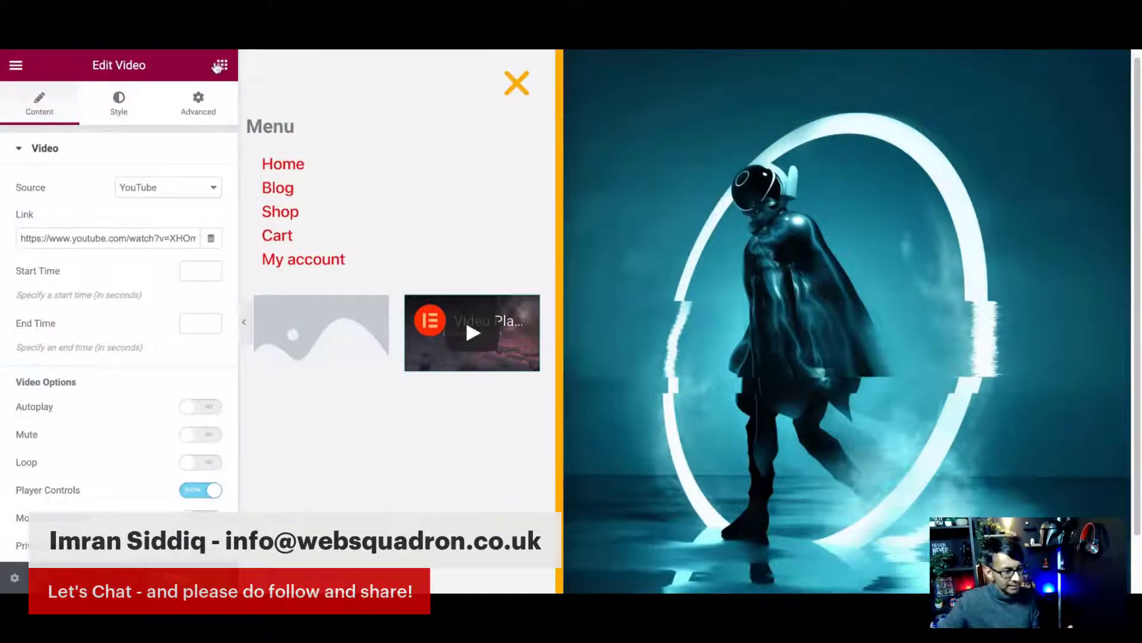
- Insert a Google Maps widget between the navigation menu and the inner section and set its height to 206 px
left_click(222, 64)
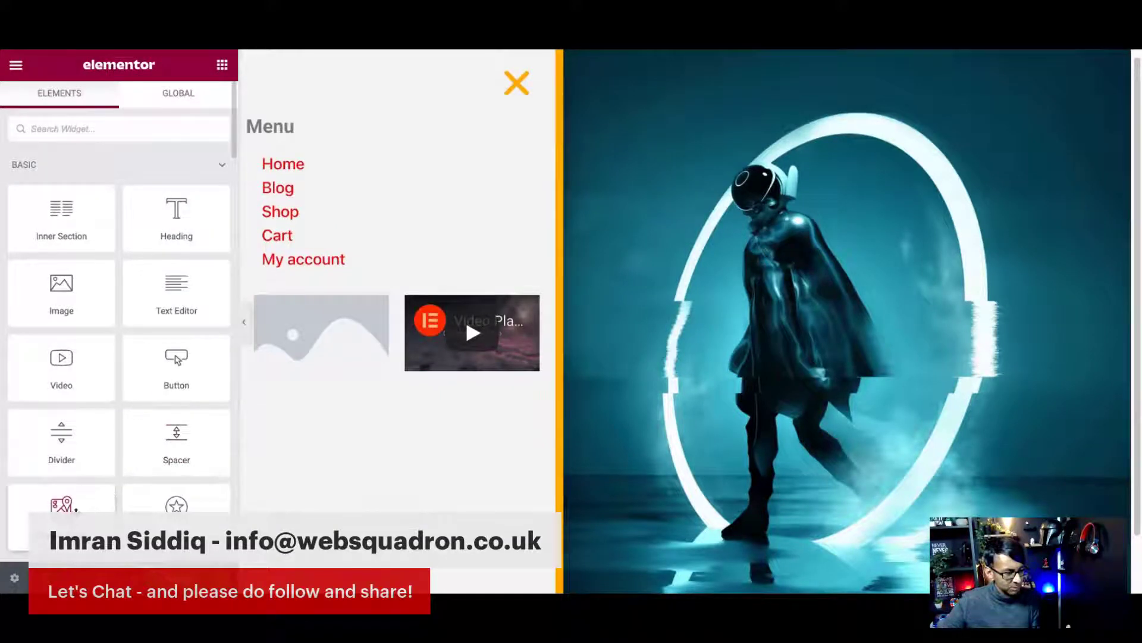
left_click_drag(76, 508, 522, 283)
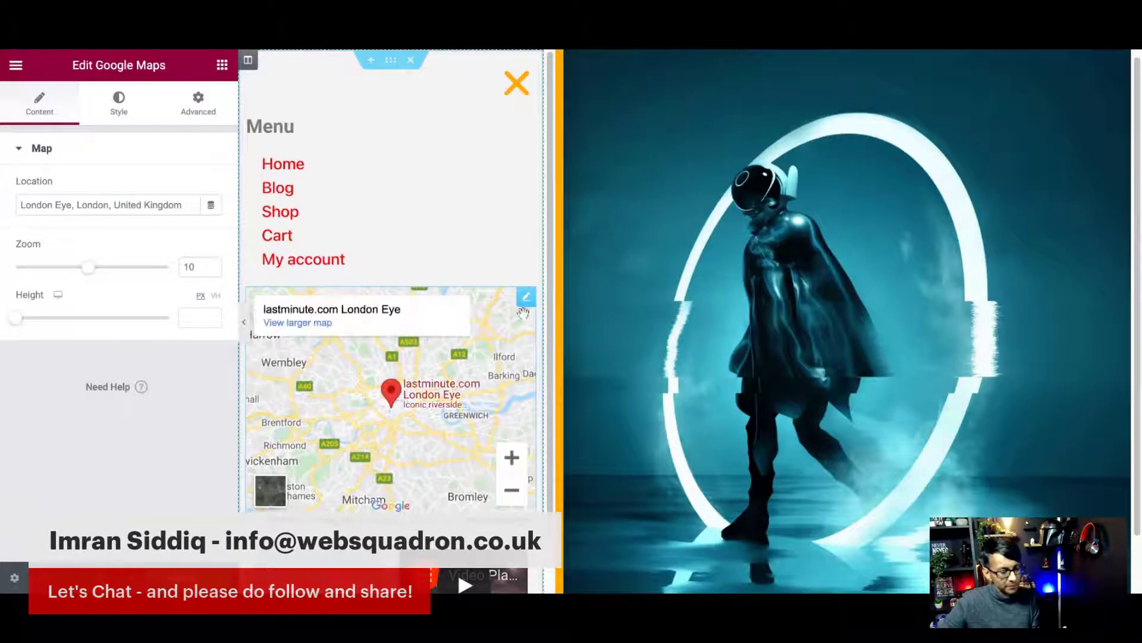
left_click_drag(17, 318, 33, 320)
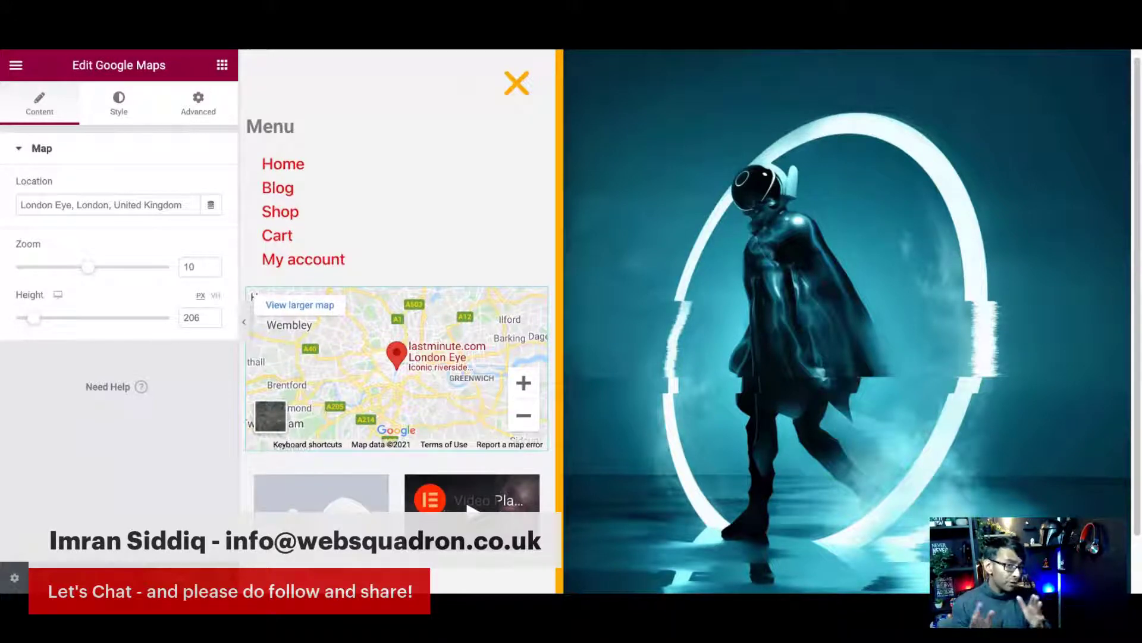
- Open the popup's publish settings and examine the display conditions, including an Entire Site condition, and the available triggers
left_click(180, 578)
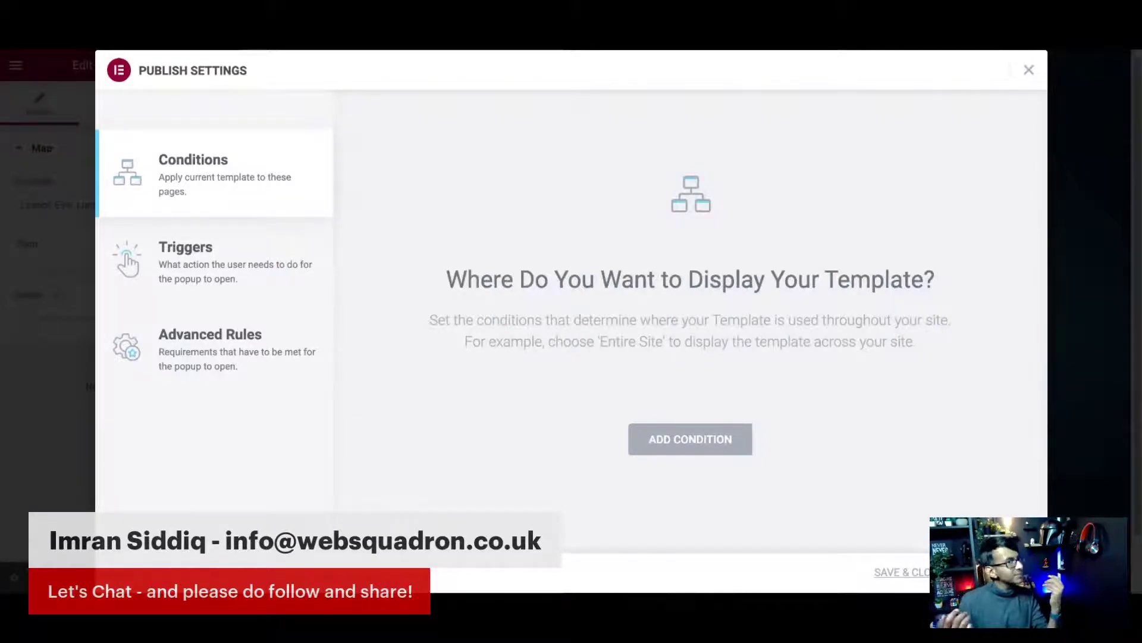
left_click(660, 440)
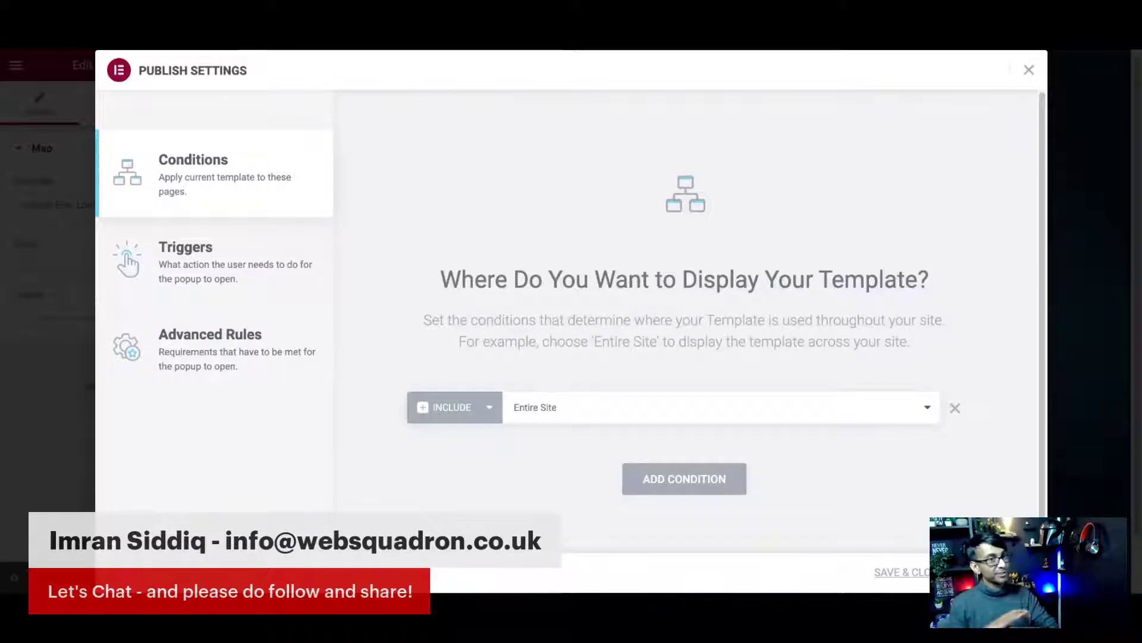
left_click(955, 408)
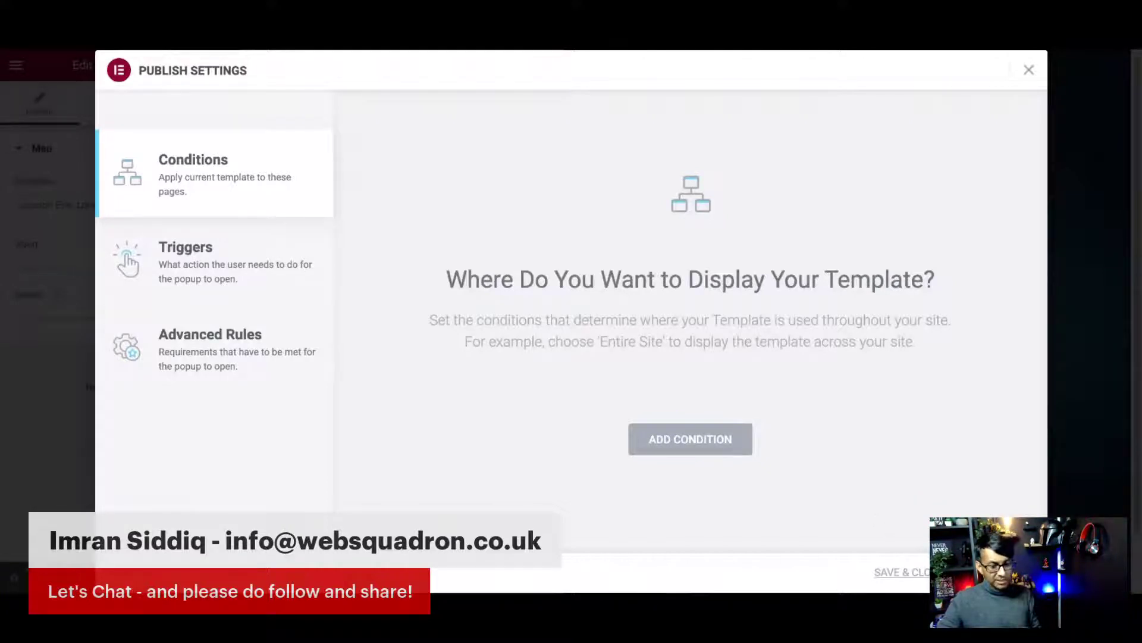
left_click(214, 262)
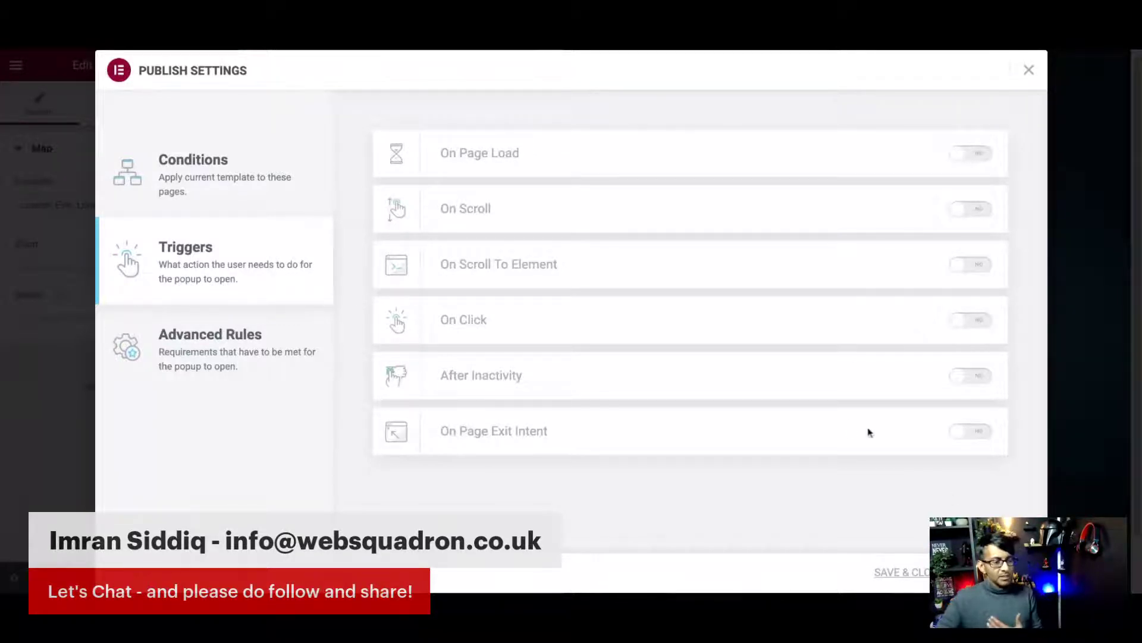
left_click(251, 187)
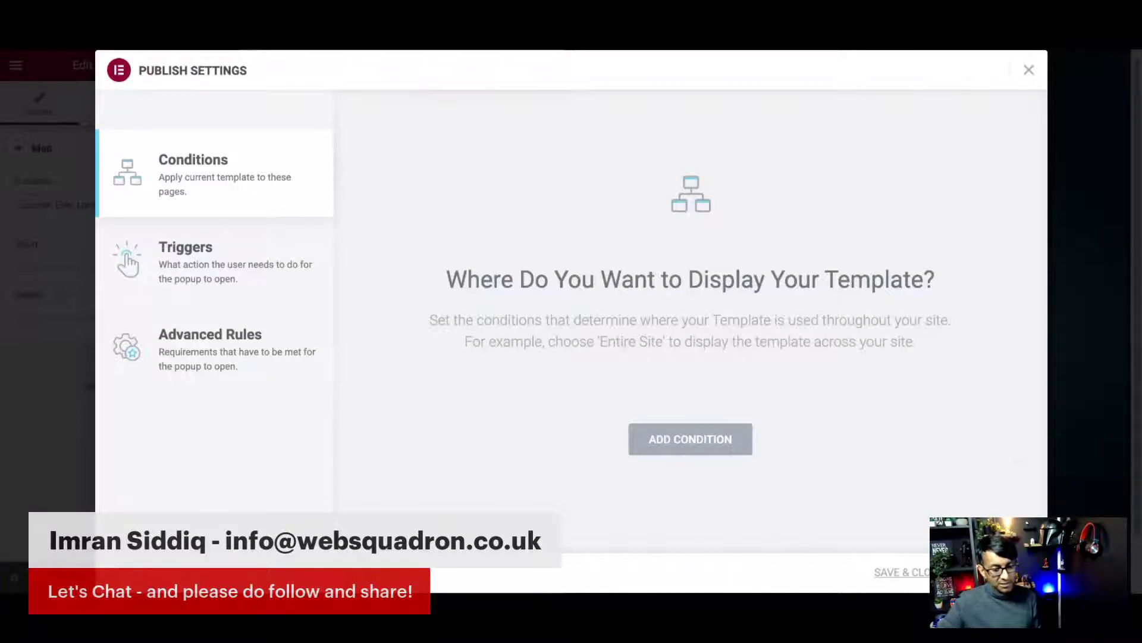
left_click(196, 256)
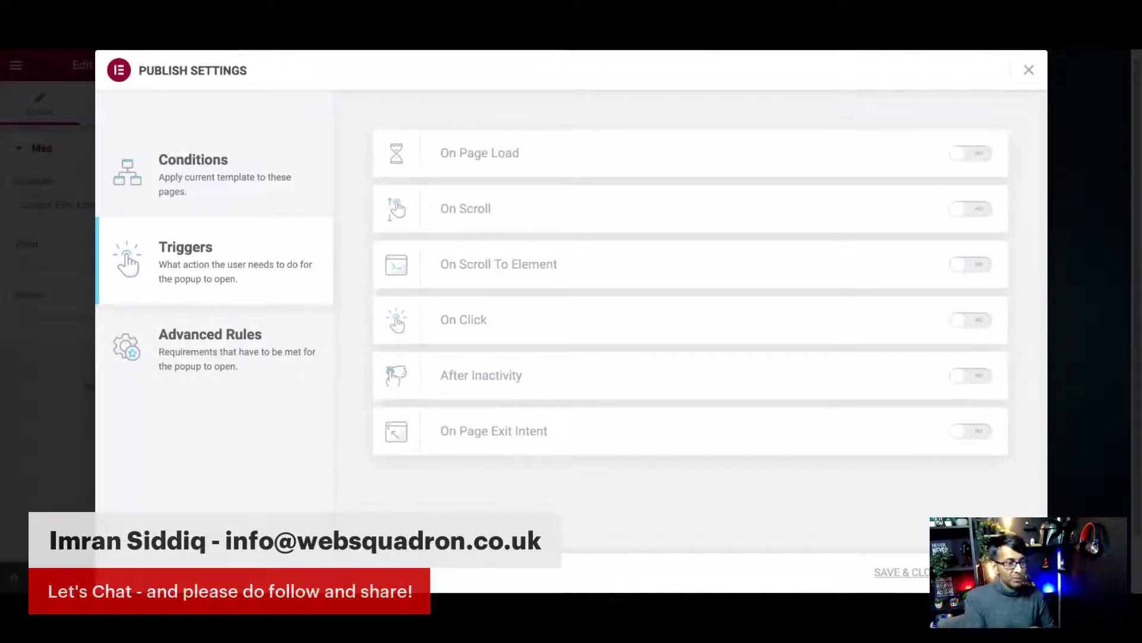
left_click(233, 170)
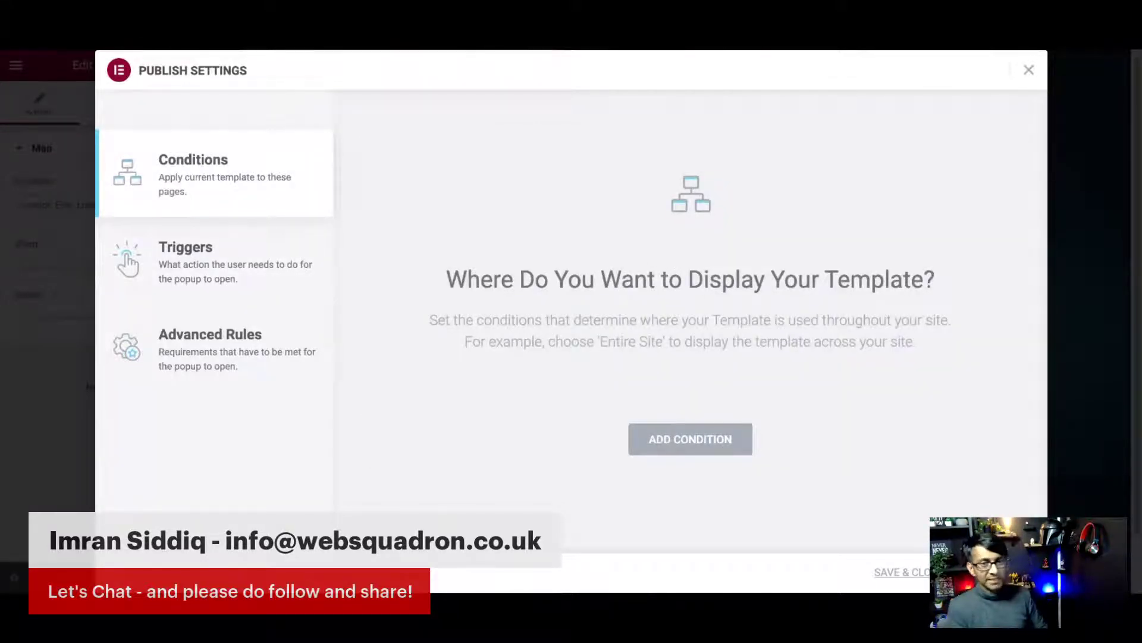
left_click(215, 262)
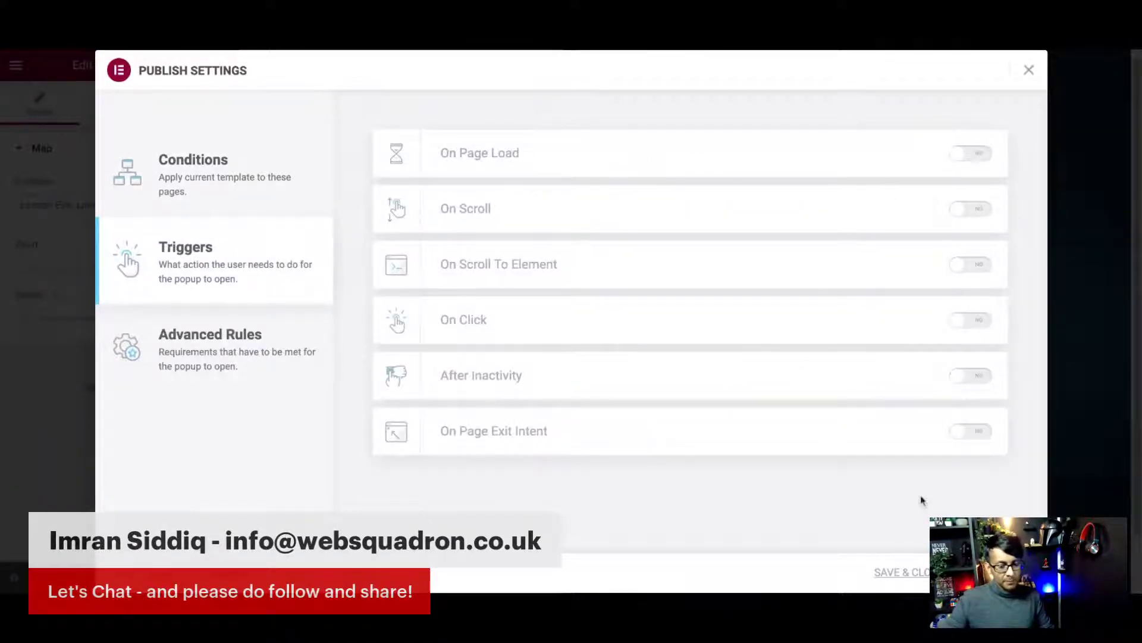
- Try an Include condition for Singular, Pages, search its page choices for "blo", and remove the condition
left_click(235, 177)
left_click(671, 441)
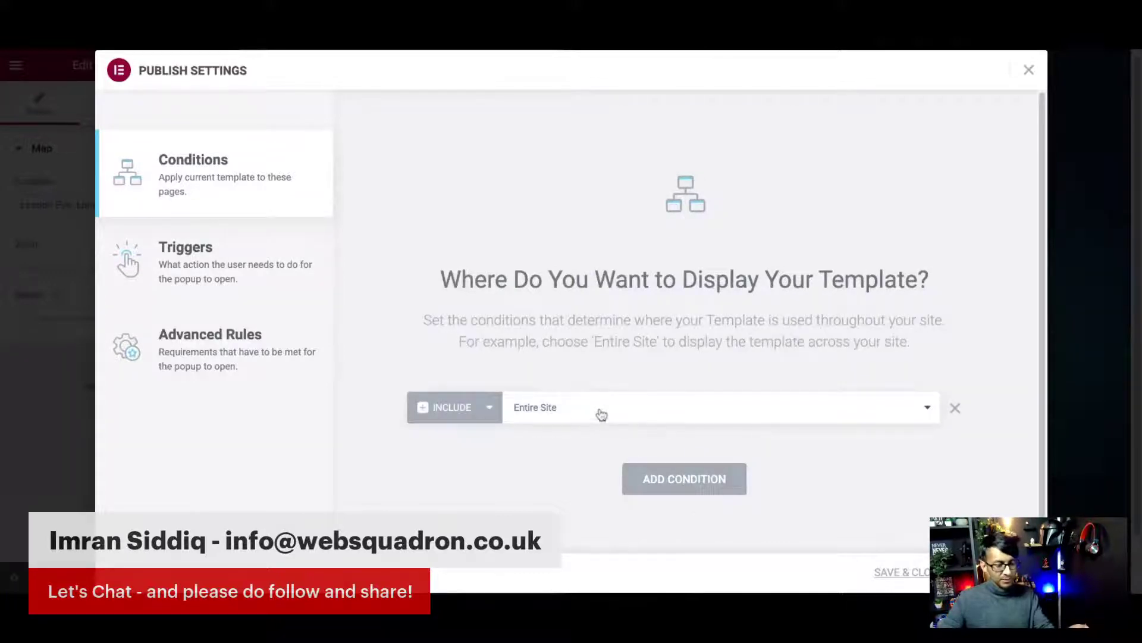
left_click(600, 434)
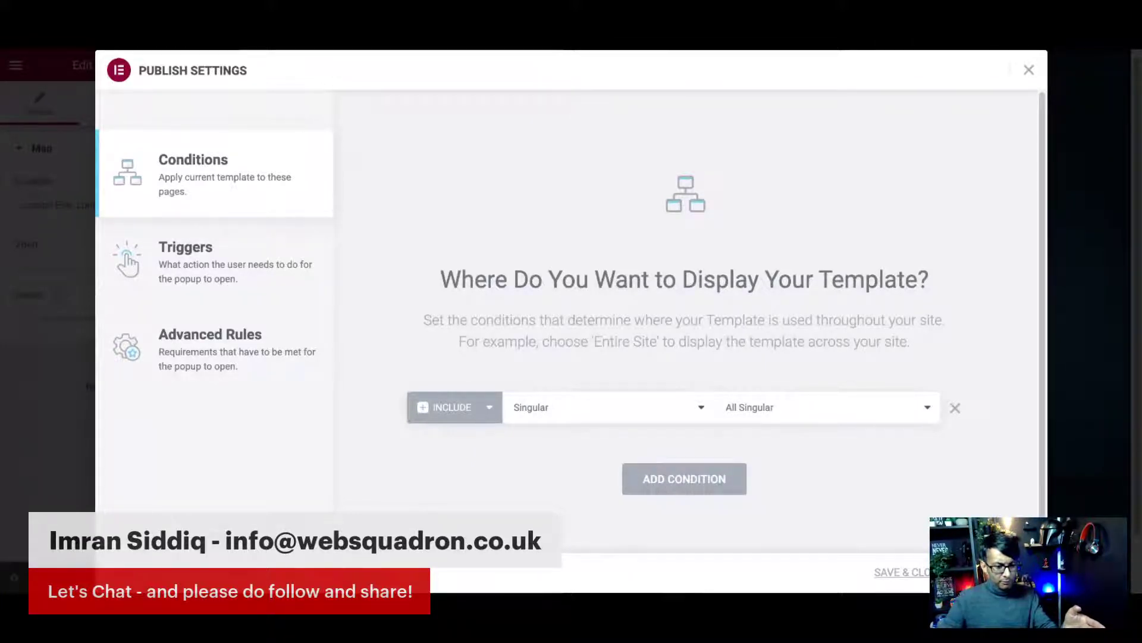
left_click(797, 299)
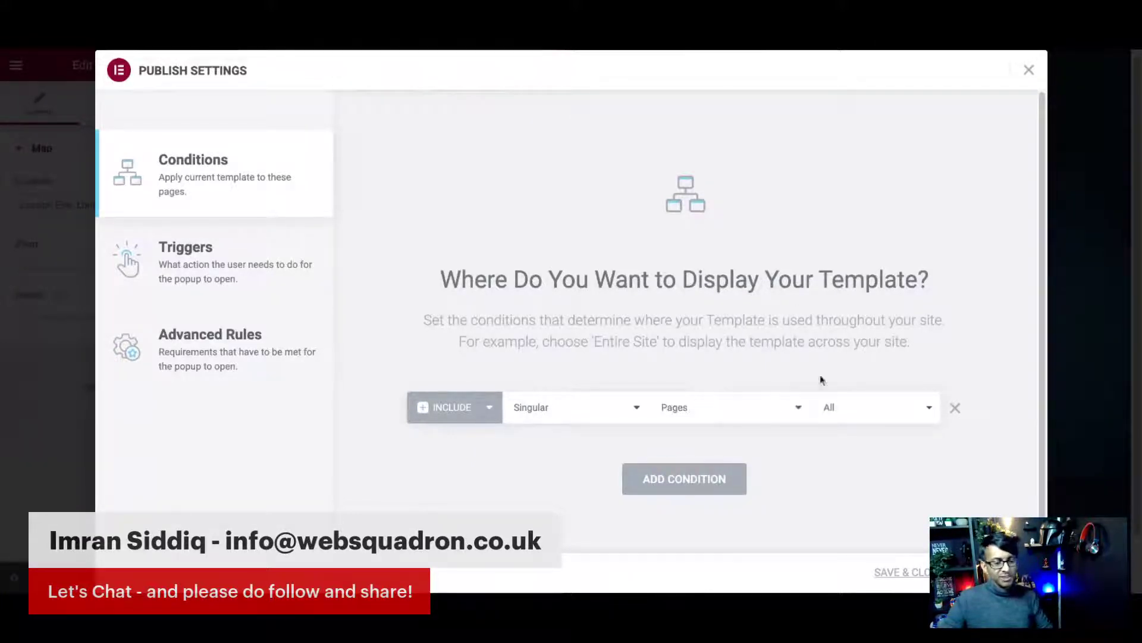
left_click(851, 418)
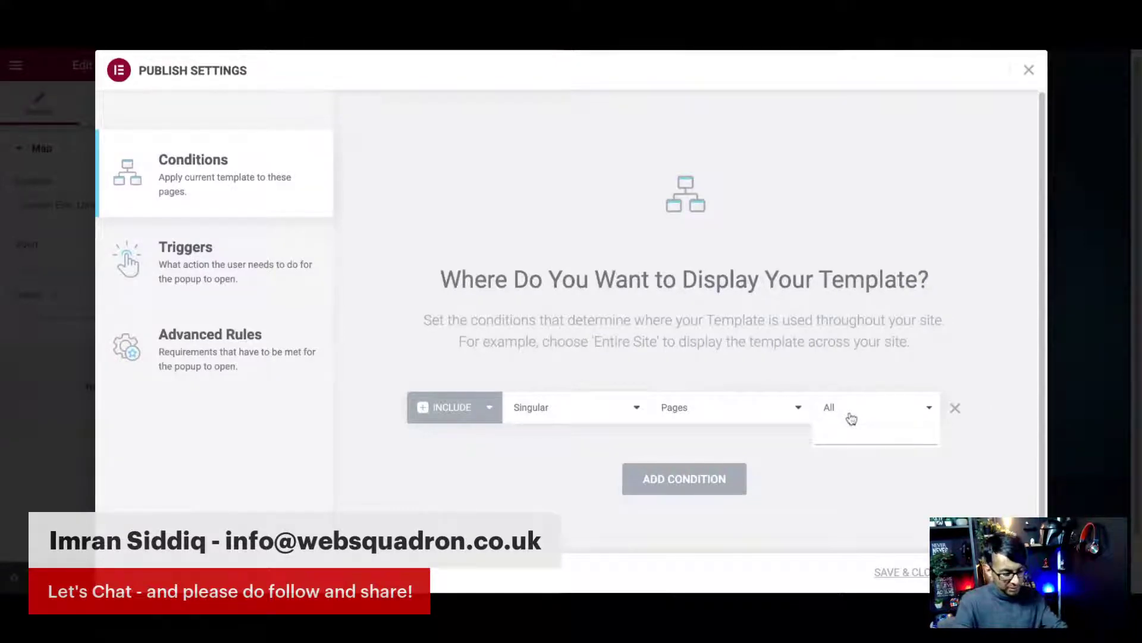
type("blo")
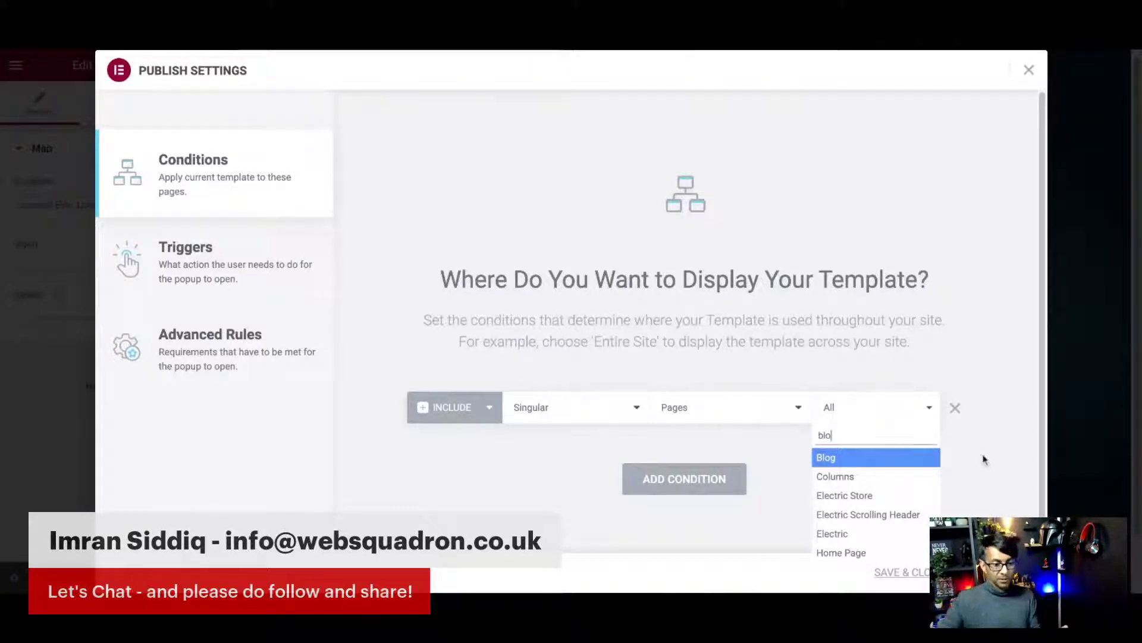
left_click(983, 459)
left_click(956, 410)
- Try the On Page Load trigger with a delay of 2 seconds and switch it off again
left_click(185, 256)
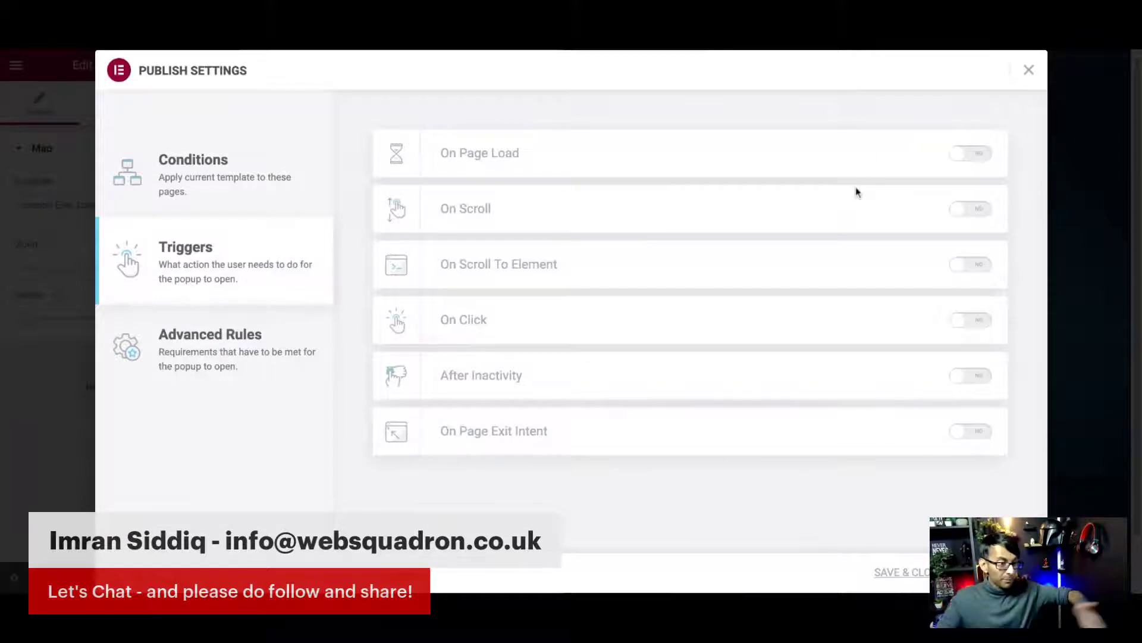
left_click(970, 155)
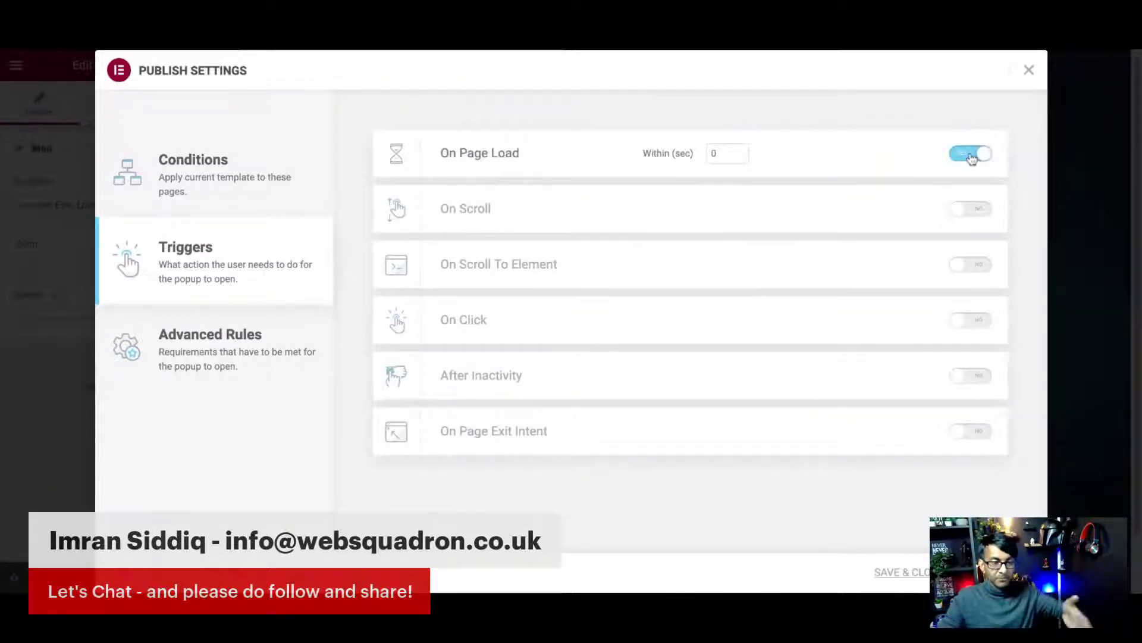
left_click(738, 151)
left_click(738, 151)
double_click(729, 151)
type("2")
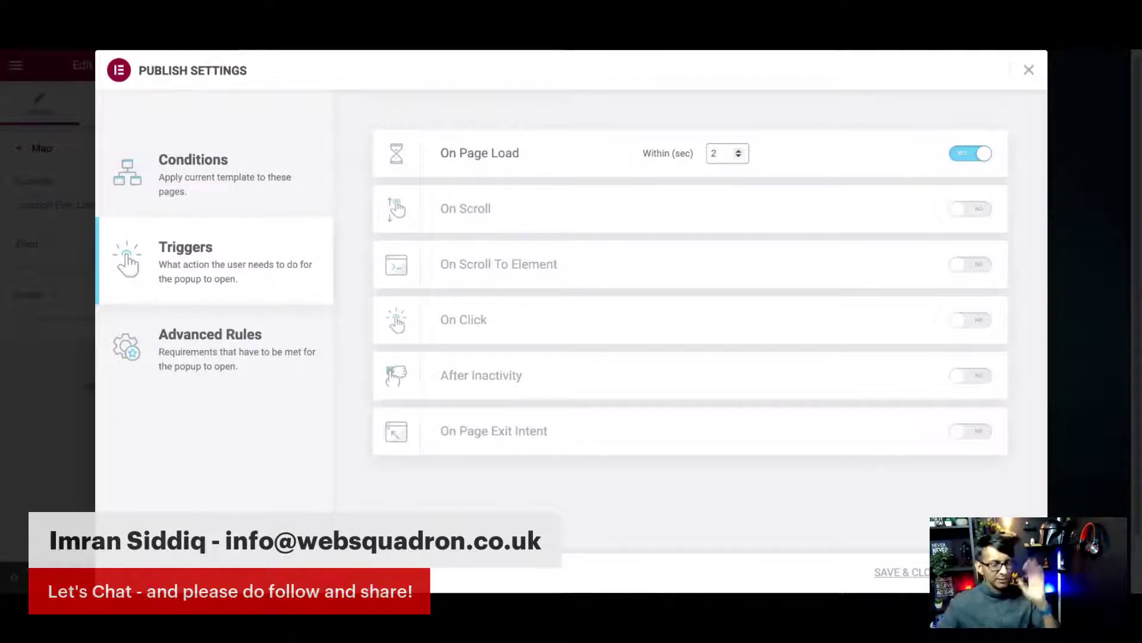
left_click(968, 155)
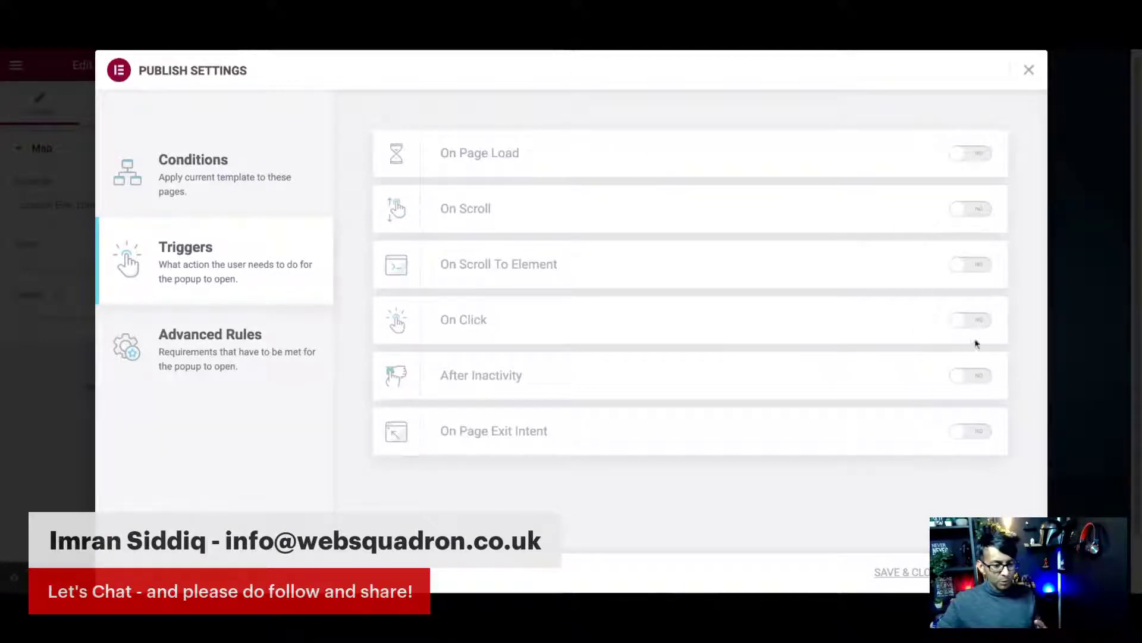
- Enable the On Click trigger, and try the On Scroll To Element and On Scroll triggers, switching both off again
left_click(979, 325)
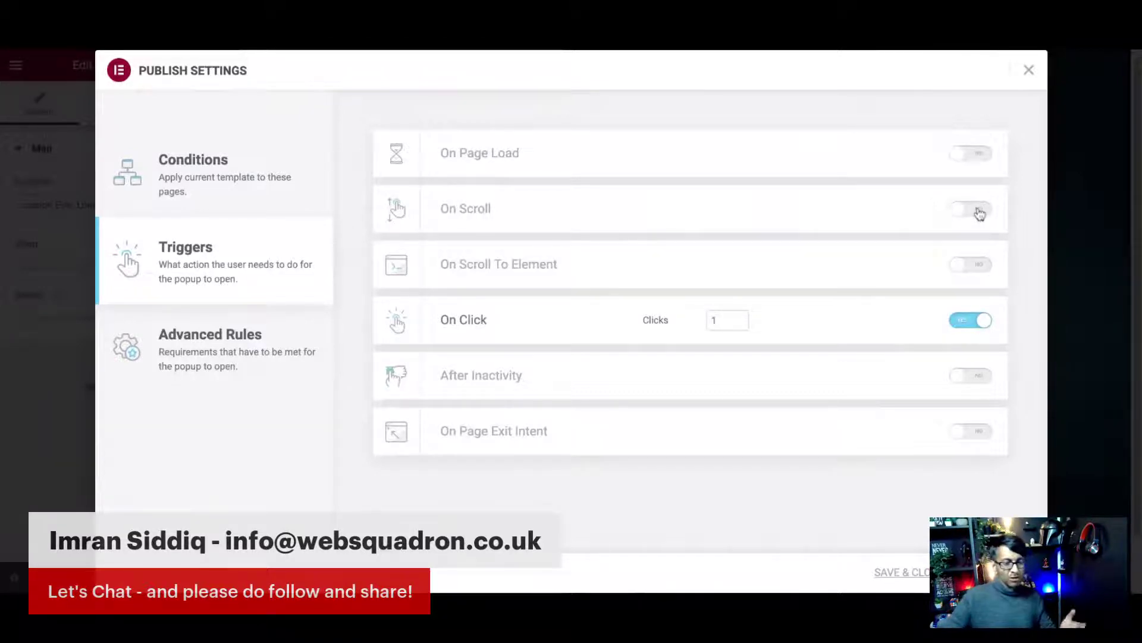
left_click(976, 263)
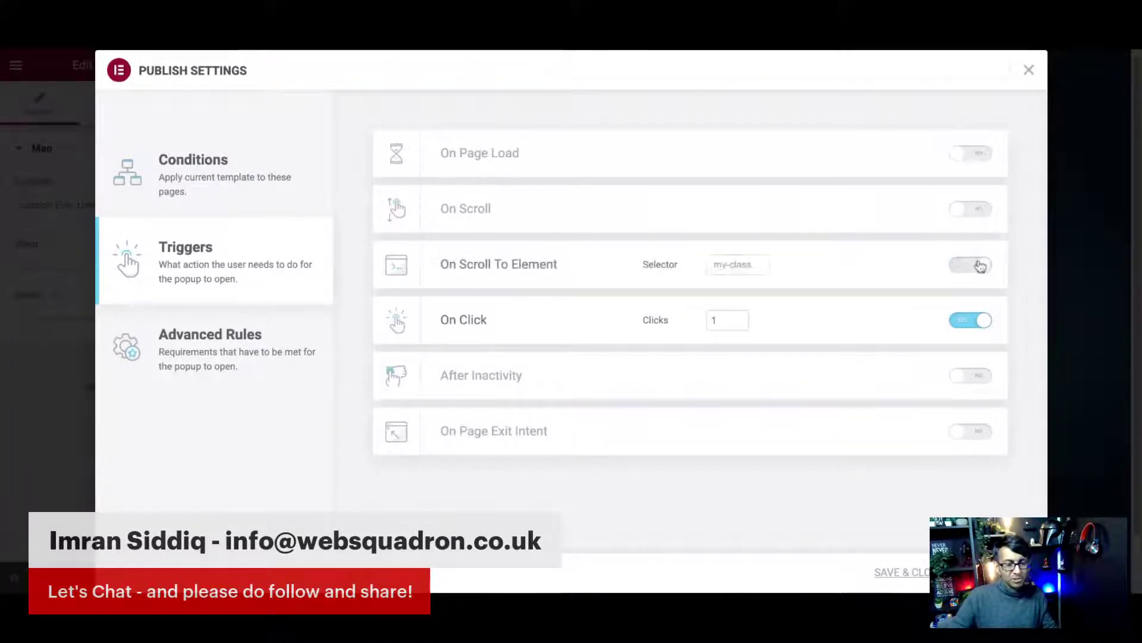
left_click(970, 271)
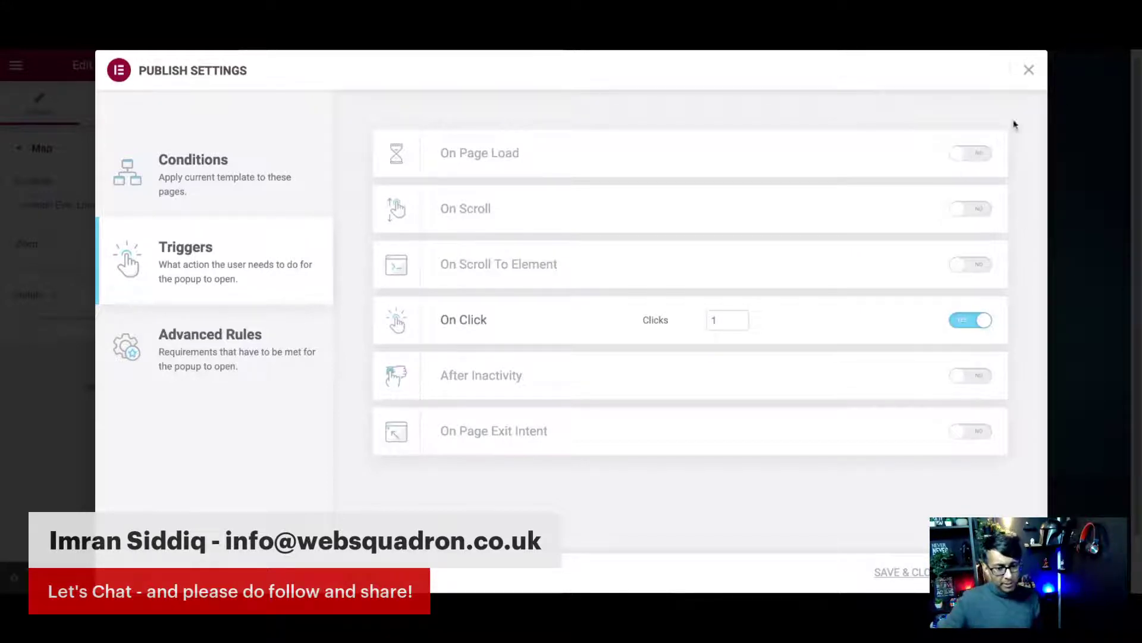
left_click(975, 209)
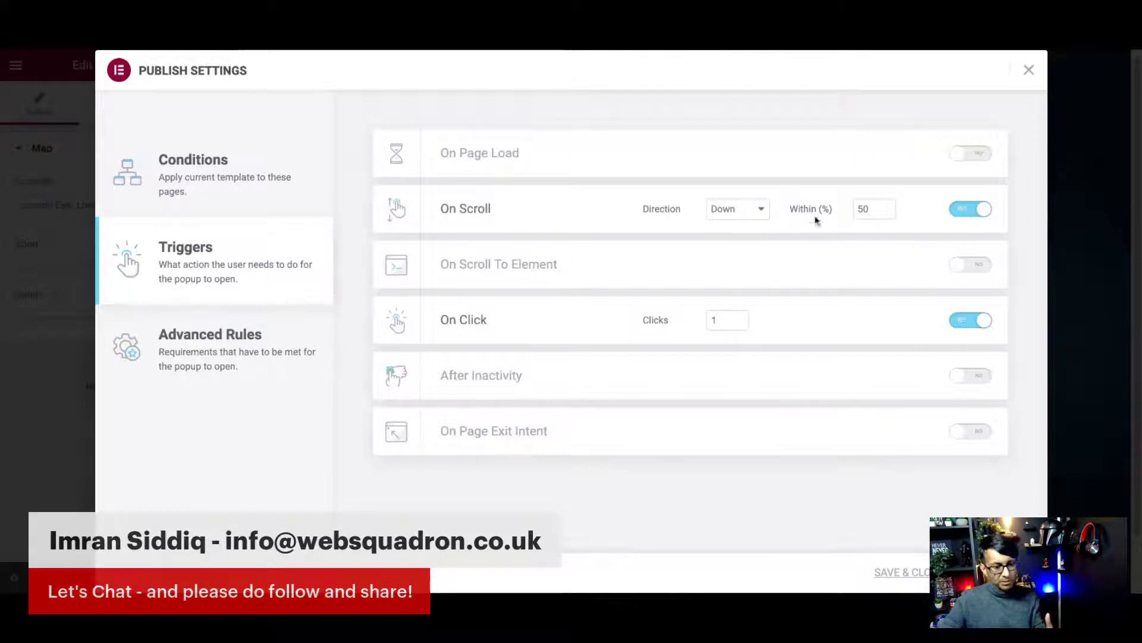
left_click(970, 211)
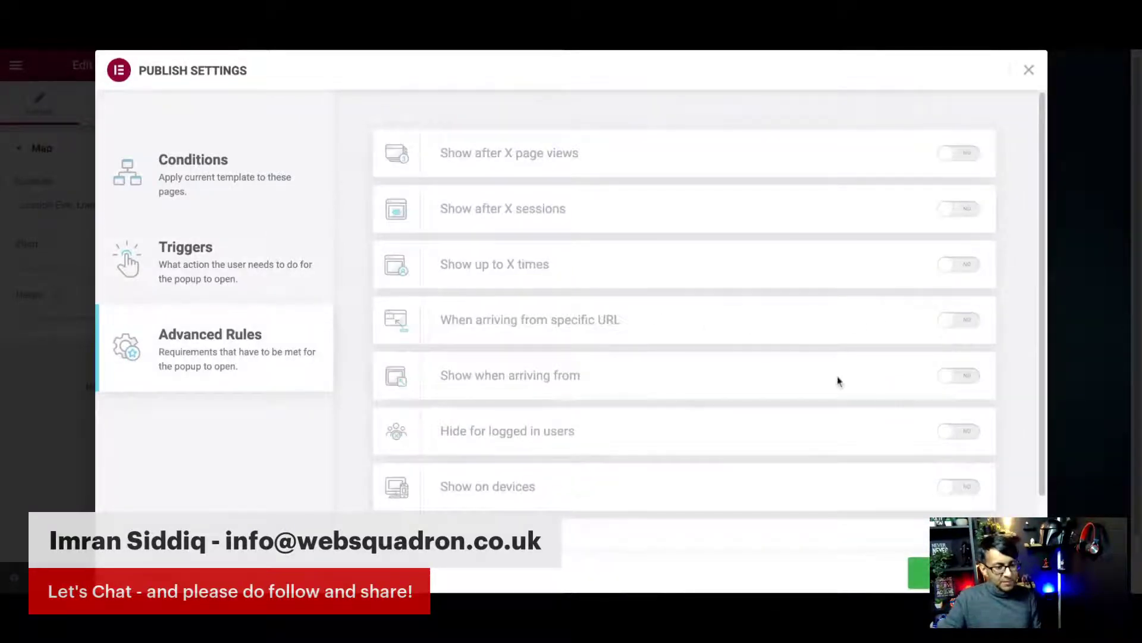
- Try the advanced rules Show after X page views and Hide for logged in users, switching both off again
scroll(837, 380, "down", 1)
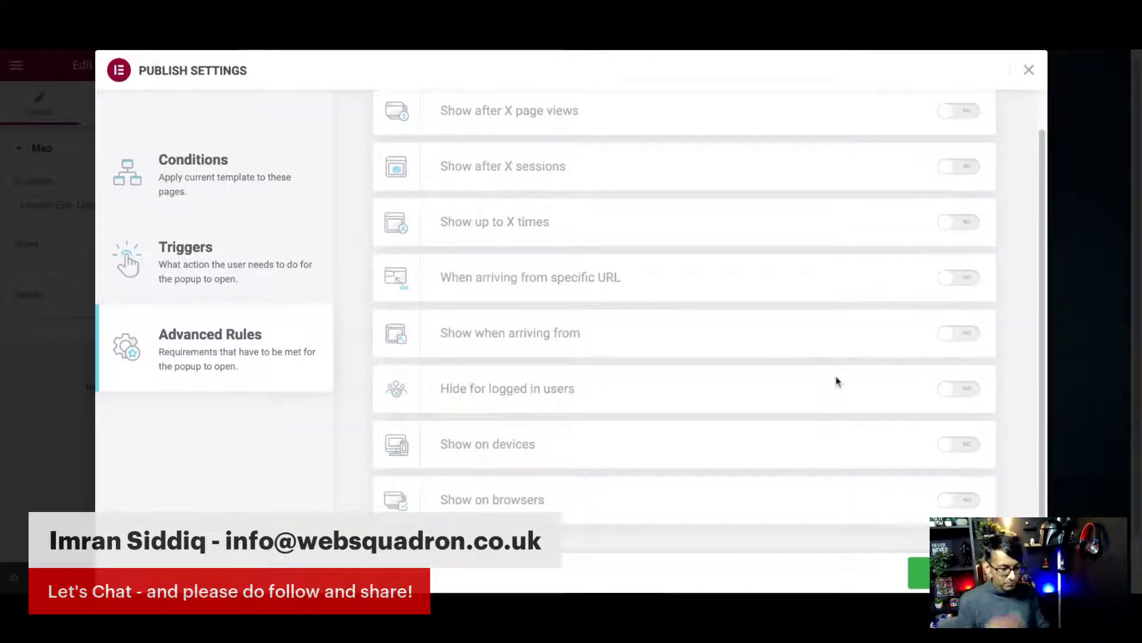
left_click(968, 114)
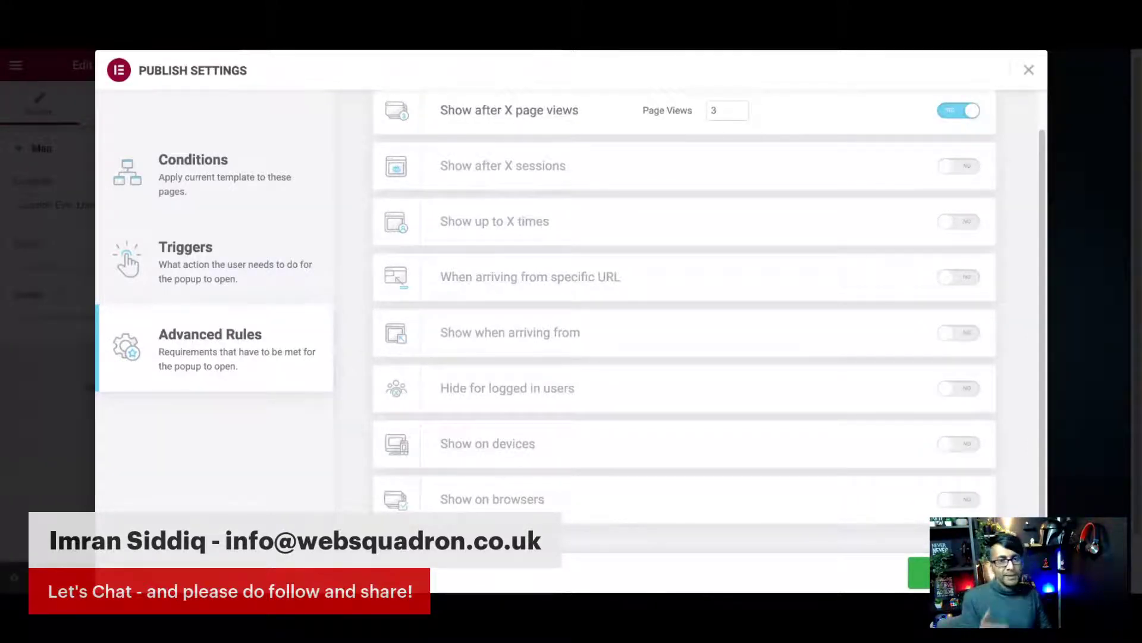
left_click(947, 114)
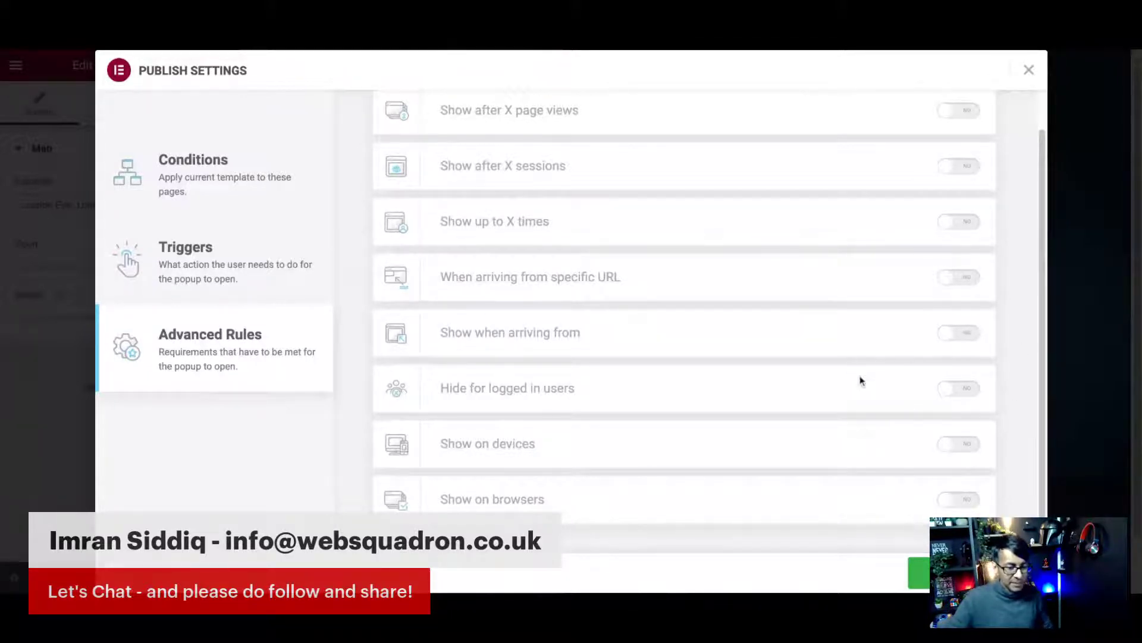
left_click(967, 390)
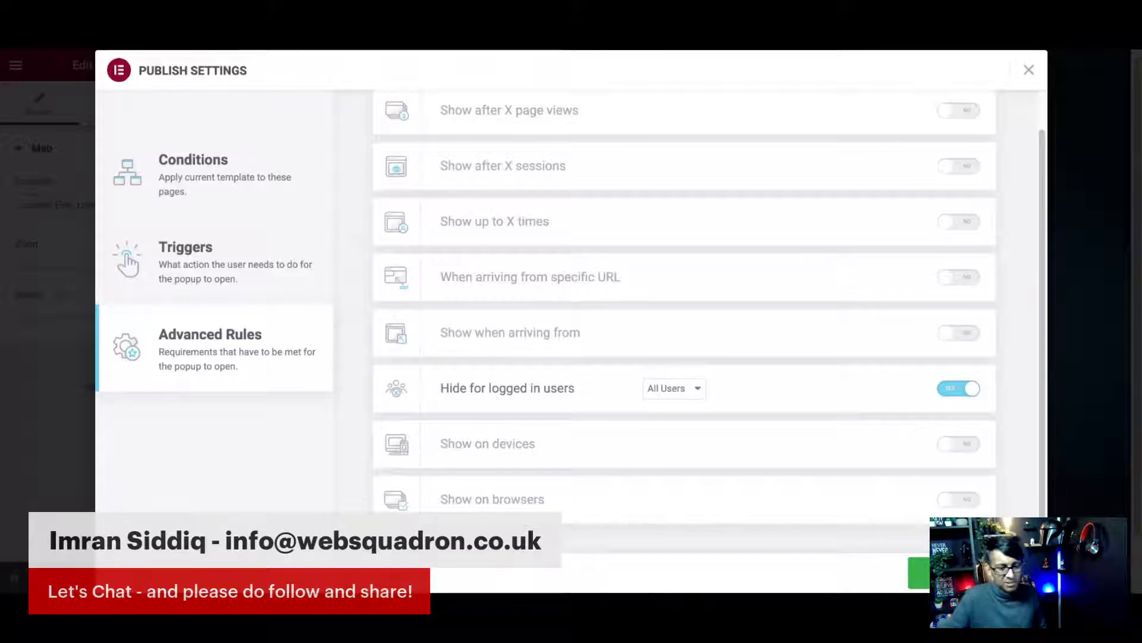
left_click(958, 388)
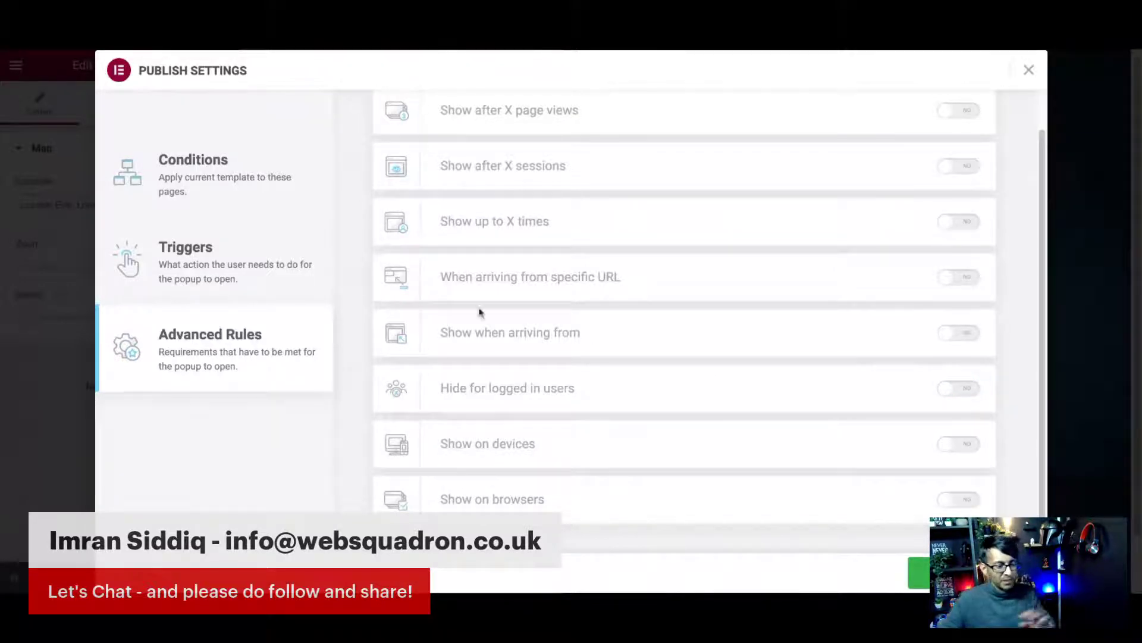
left_click(272, 273)
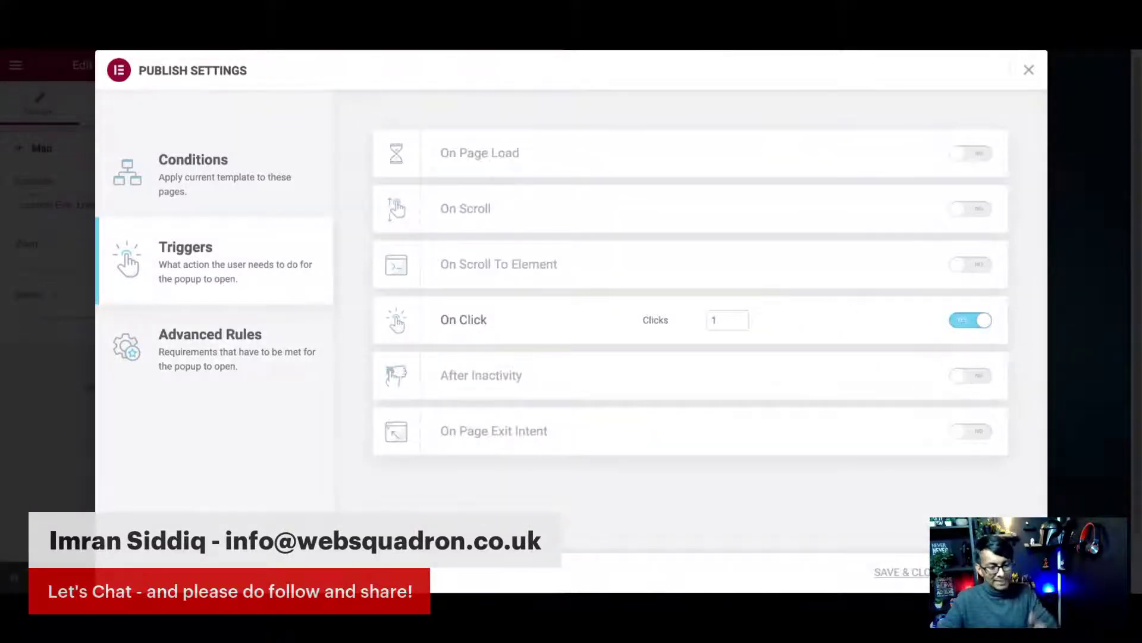
left_click(238, 350)
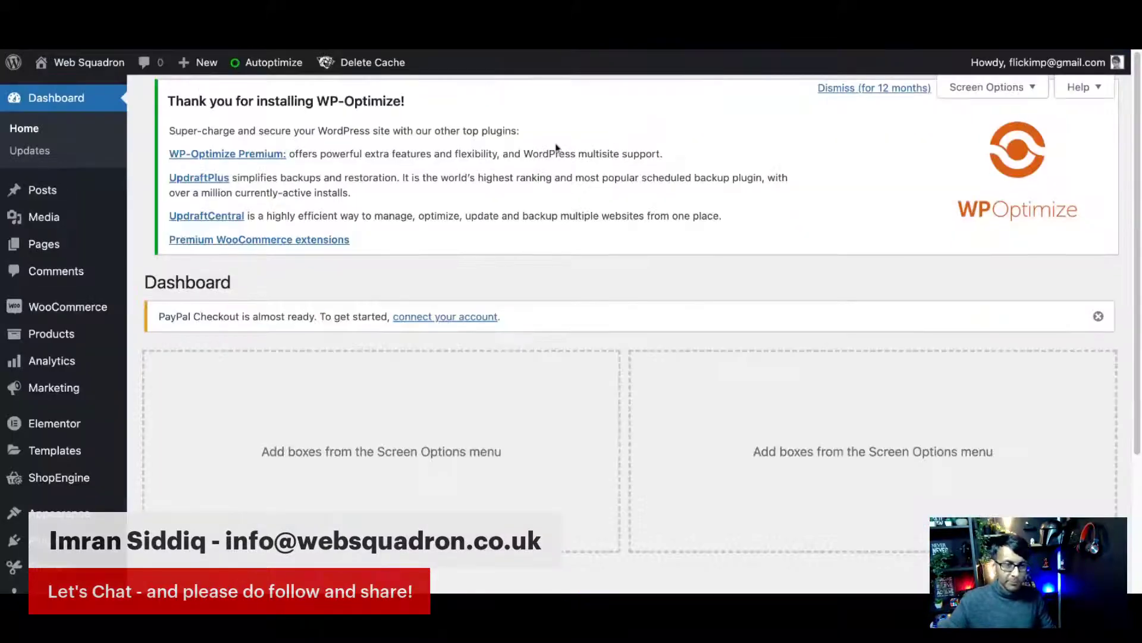
- Open the "Lightbulbs are the Future" page from the site's page list in the Elementor editor and hide the widget panel
mouse_move(83, 244)
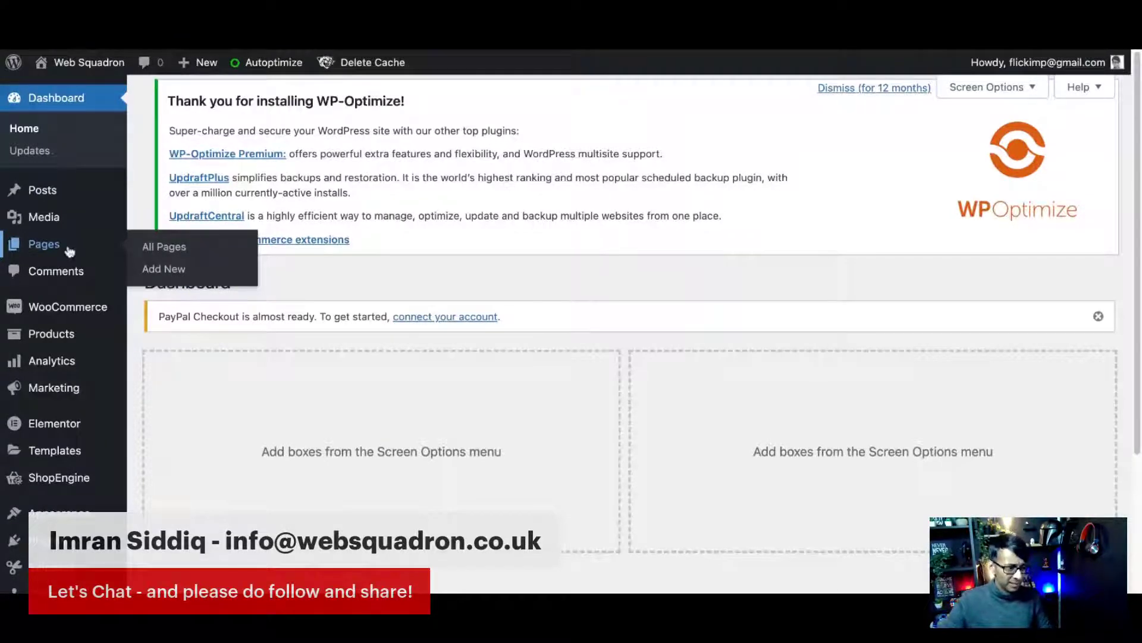
left_click(174, 255)
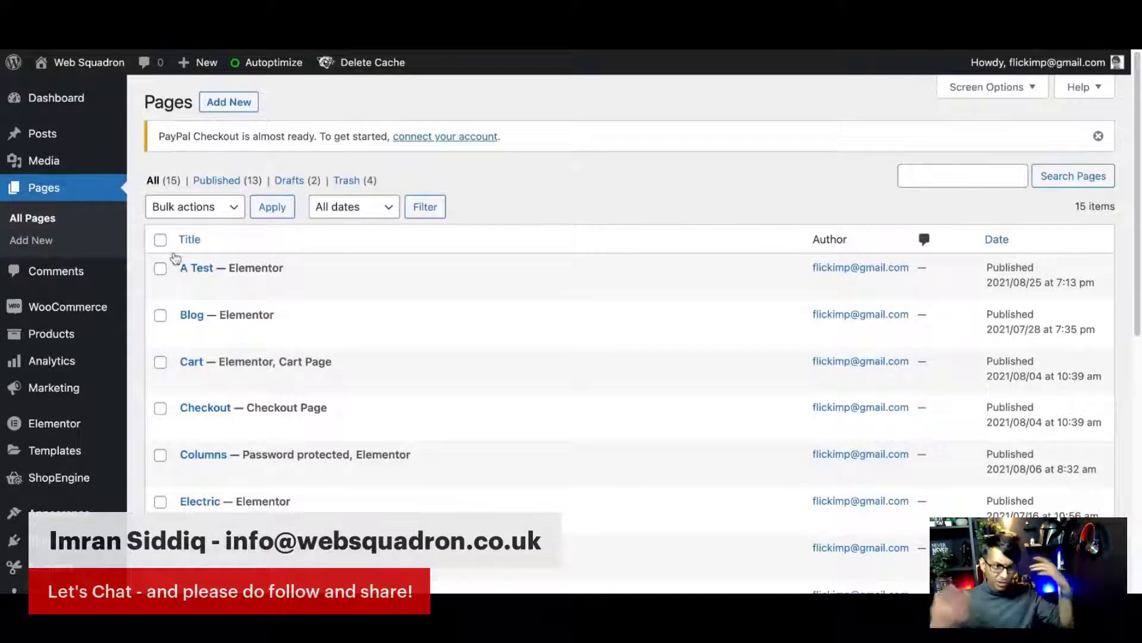
scroll(559, 392, "down", 1)
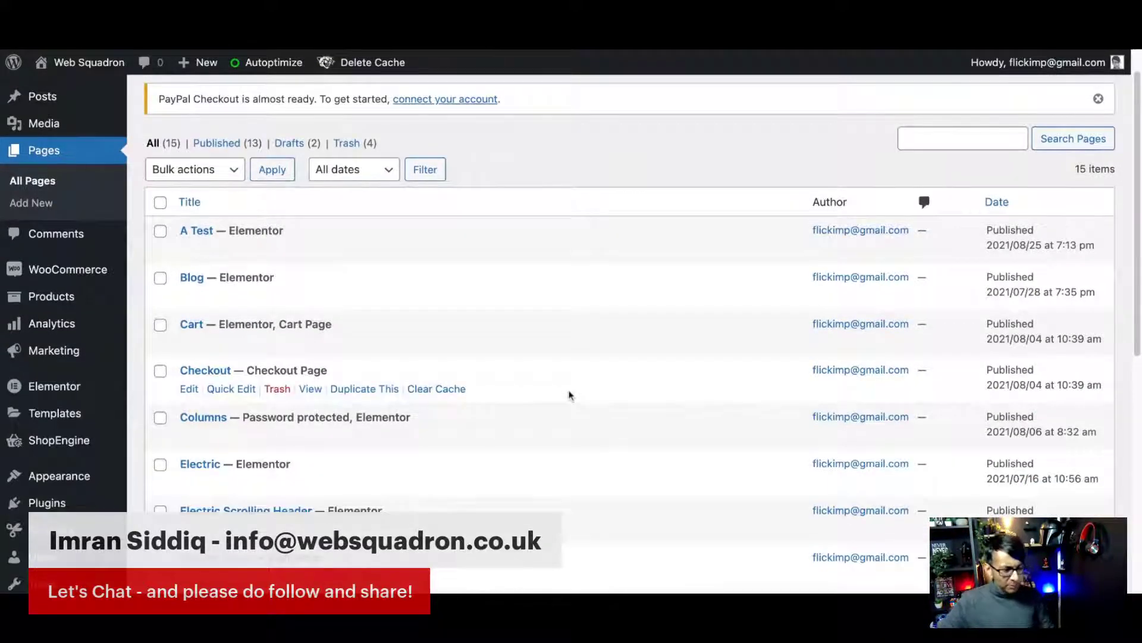
scroll(568, 394, "down", 2)
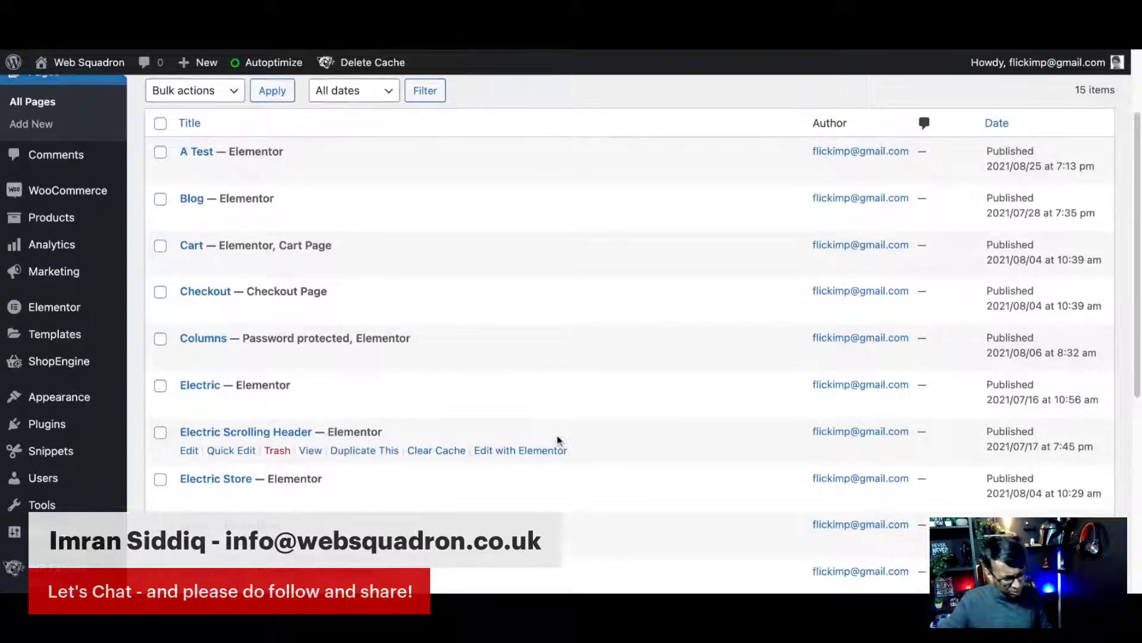
scroll(557, 439, "down", 1)
scroll(558, 440, "down", 2)
scroll(557, 441, "up", 1)
left_click(504, 436)
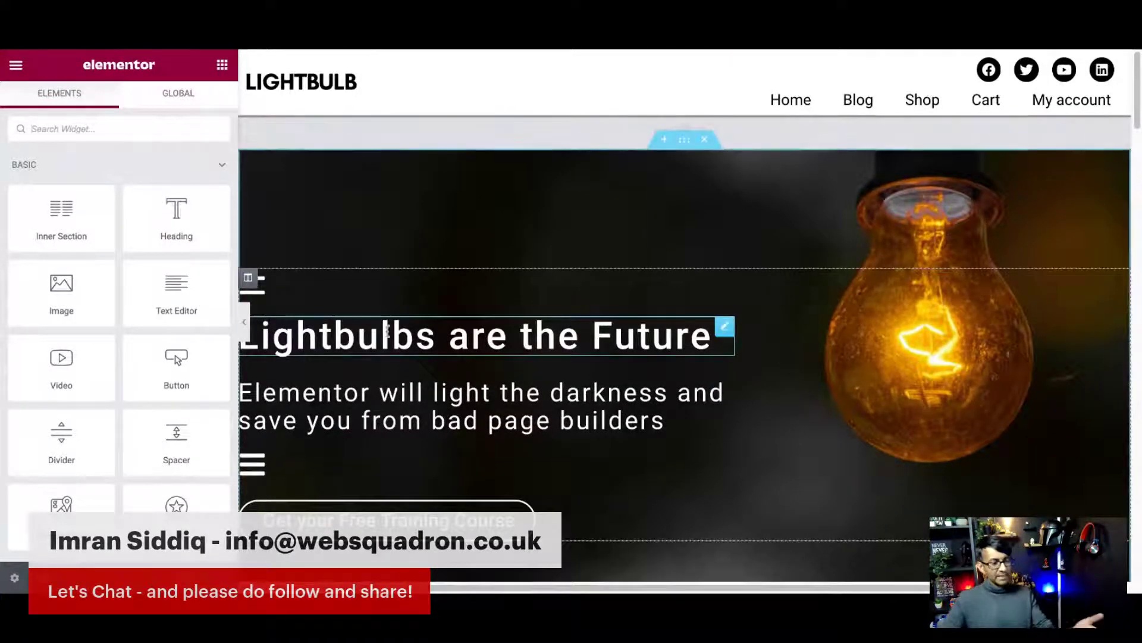
left_click(244, 322)
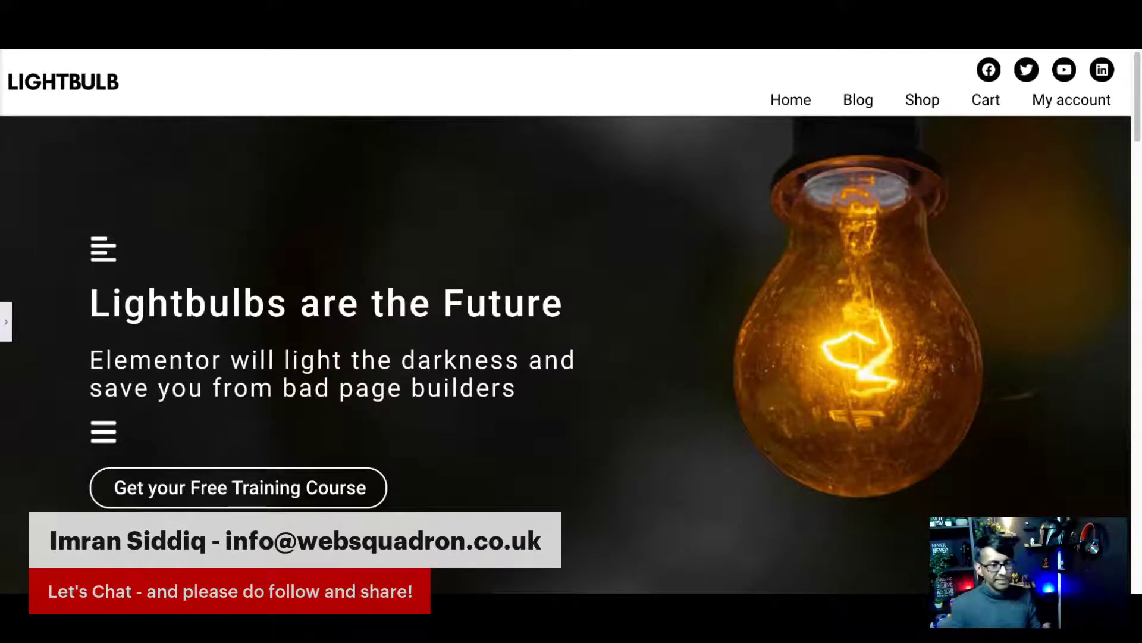
- Look through the page's hero, logo and Who are we sections, and preview the hero with the widget panel hidden
scroll(834, 321, "down", 15)
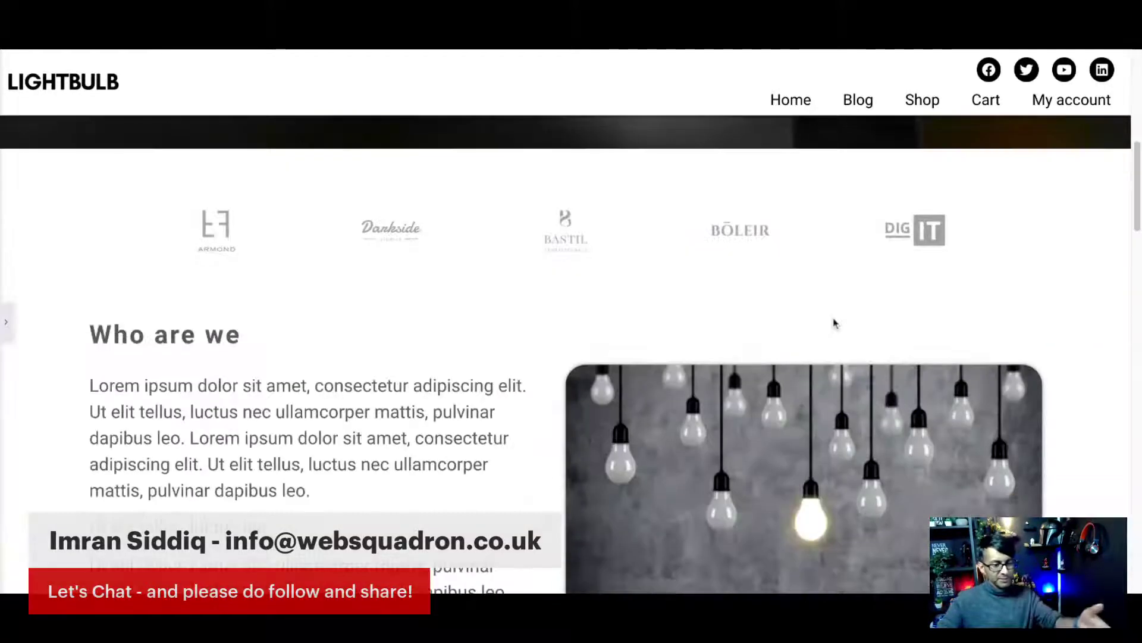
scroll(833, 321, "down", 3)
scroll(810, 393, "up", 8)
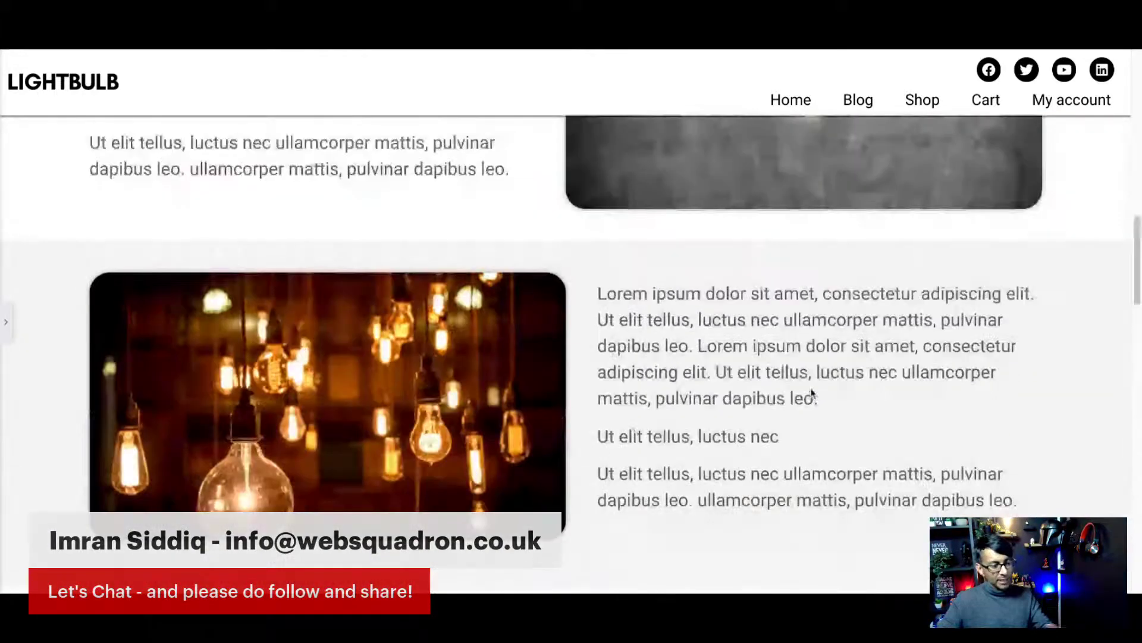
scroll(811, 393, "up", 5)
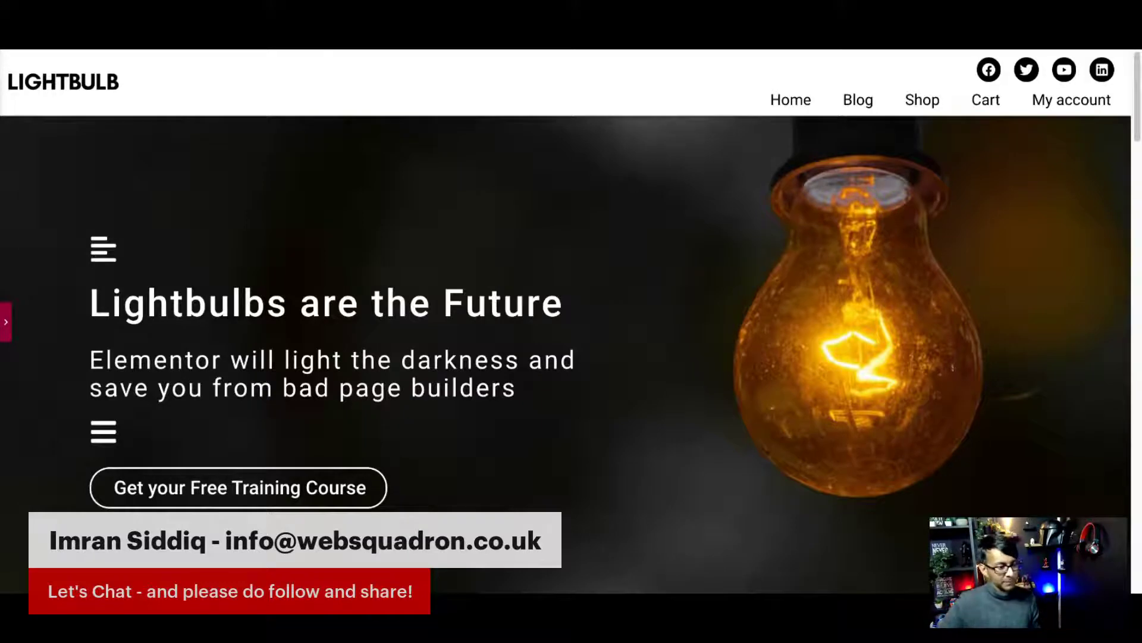
left_click(5, 322)
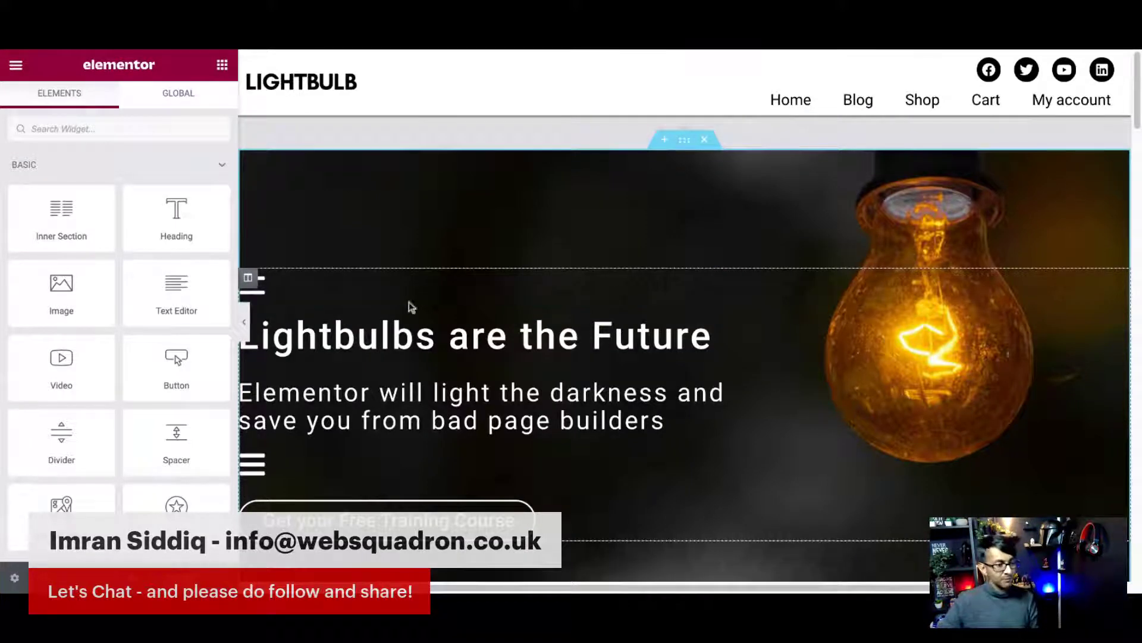
left_click(244, 322)
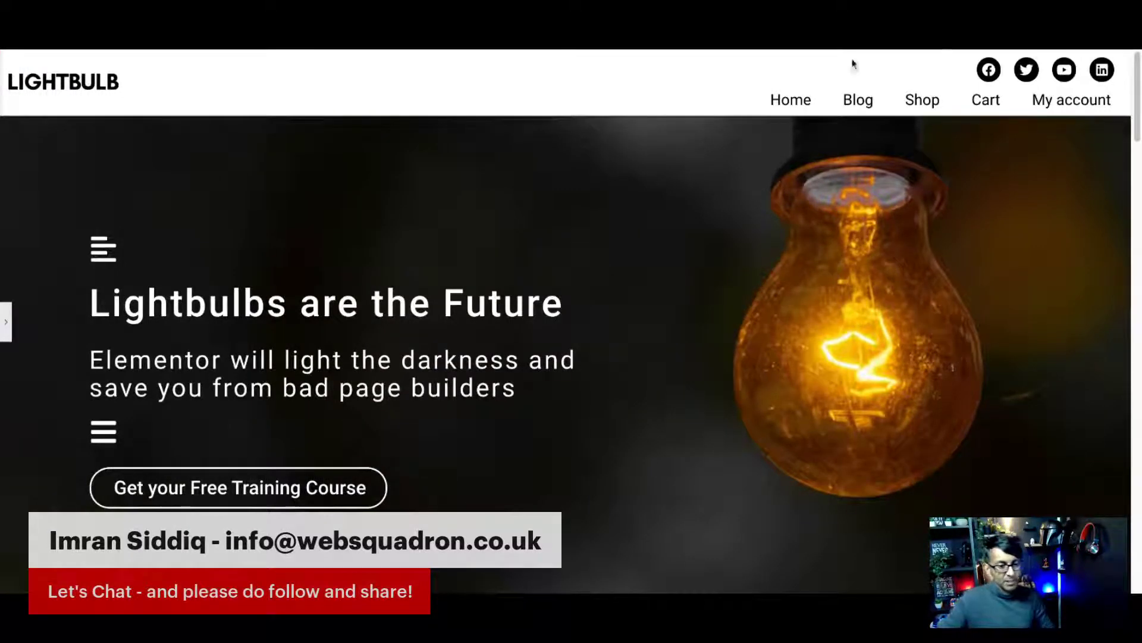
- Add an Icon widget above the existing icon at the start of the hero section and align it left
left_click(6, 323)
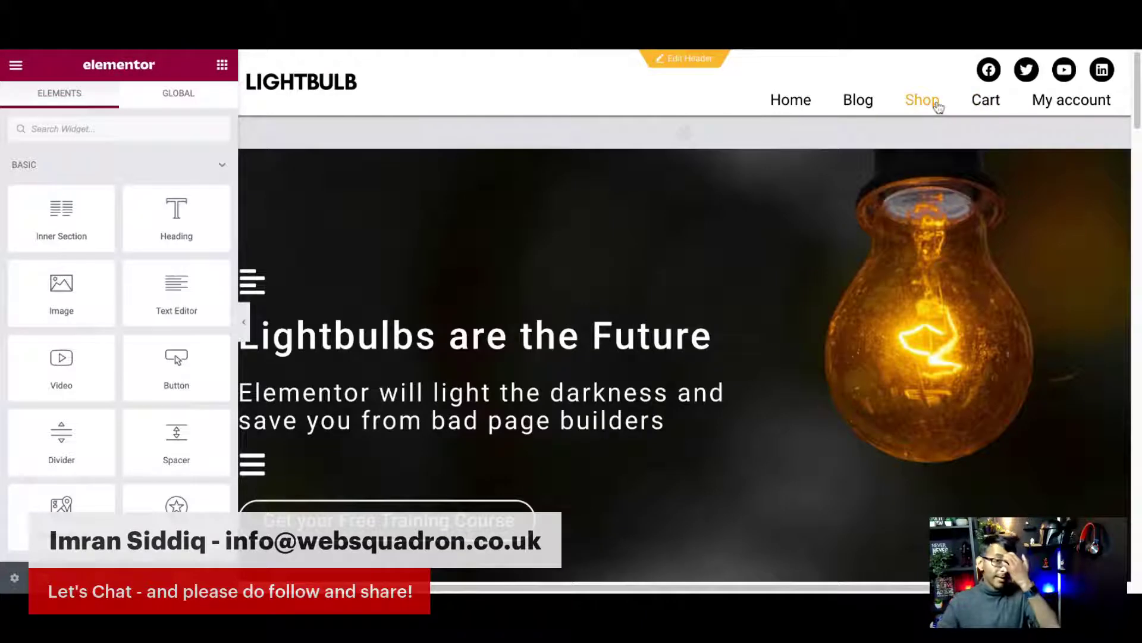
left_click(154, 135)
type("ic")
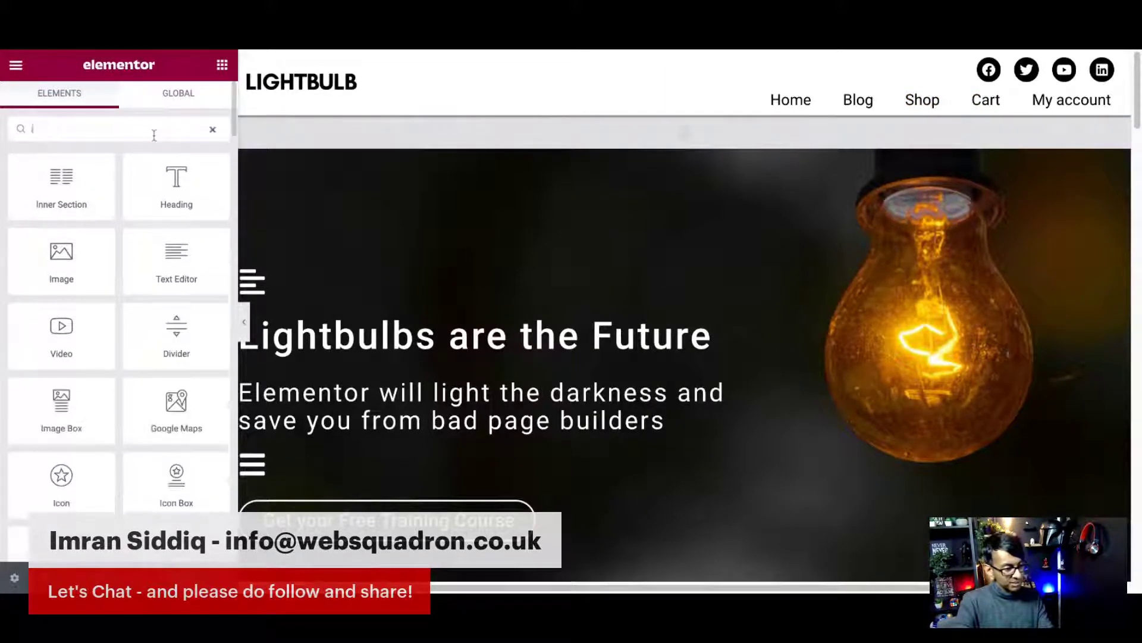
key("BackSpace")
key("BackSpace")
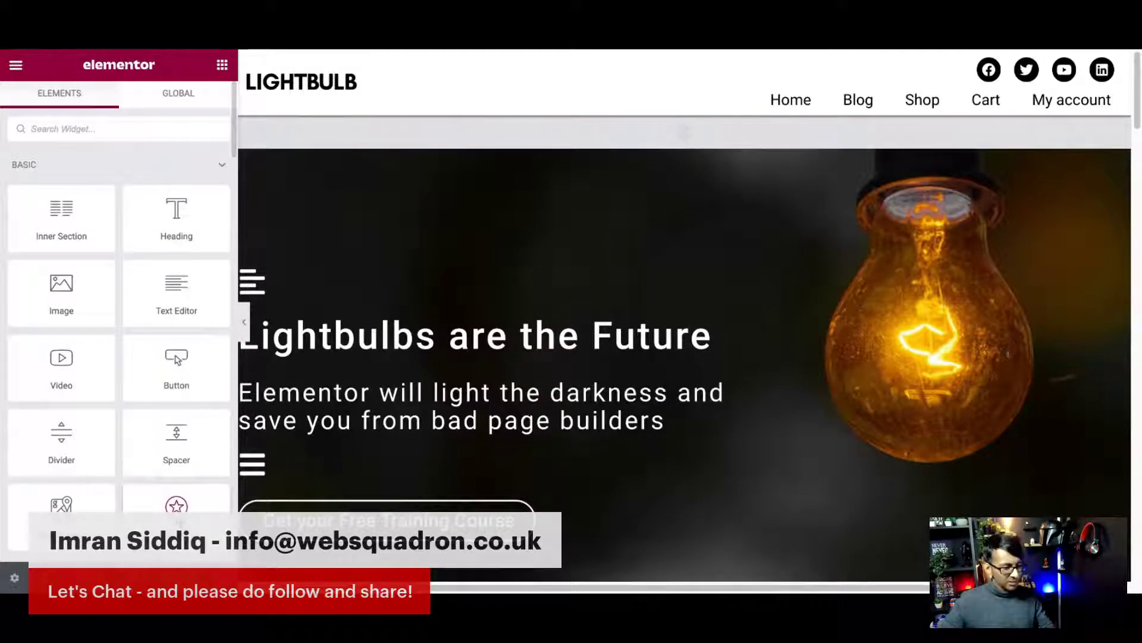
left_click_drag(176, 515, 488, 276)
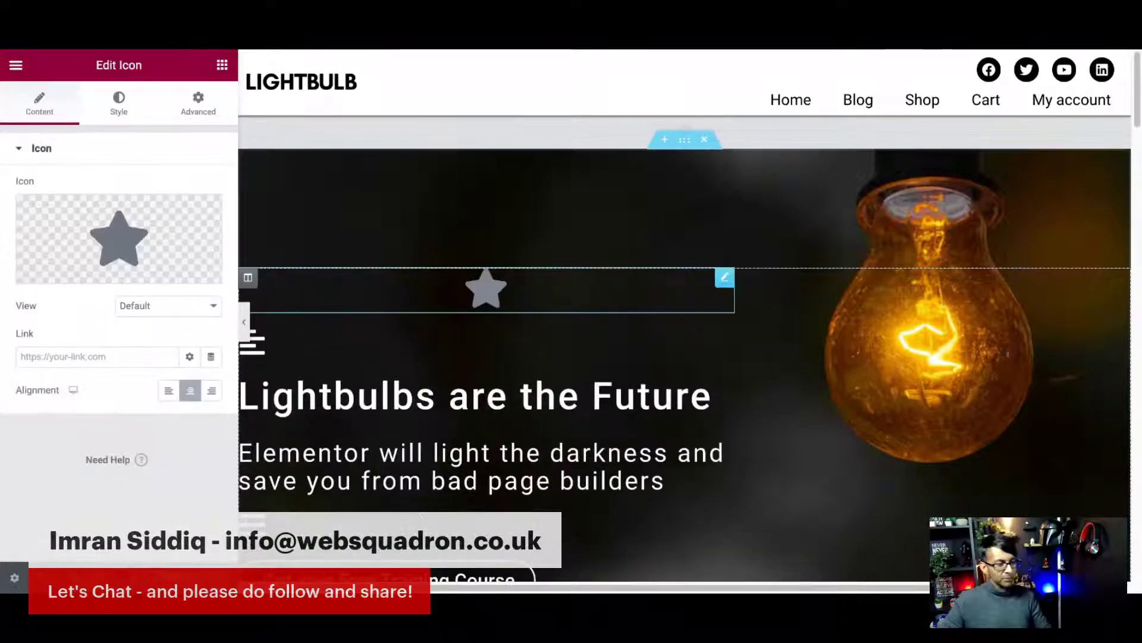
left_click(168, 391)
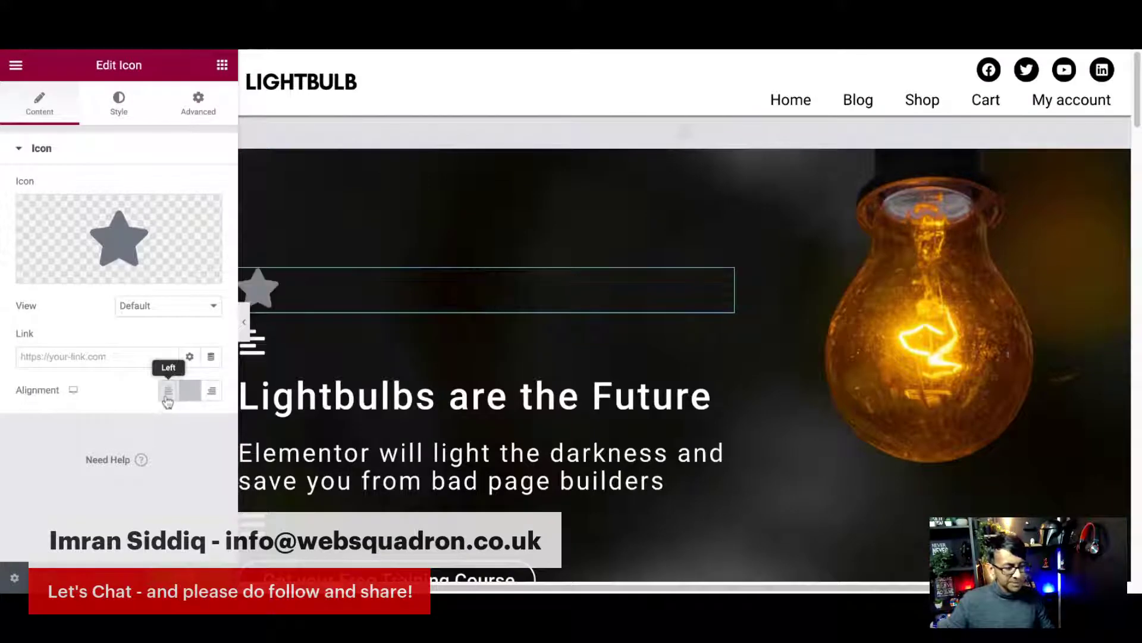
- Search the icon library for menu, nav, bar and align icons, and clear the search
left_click(167, 251)
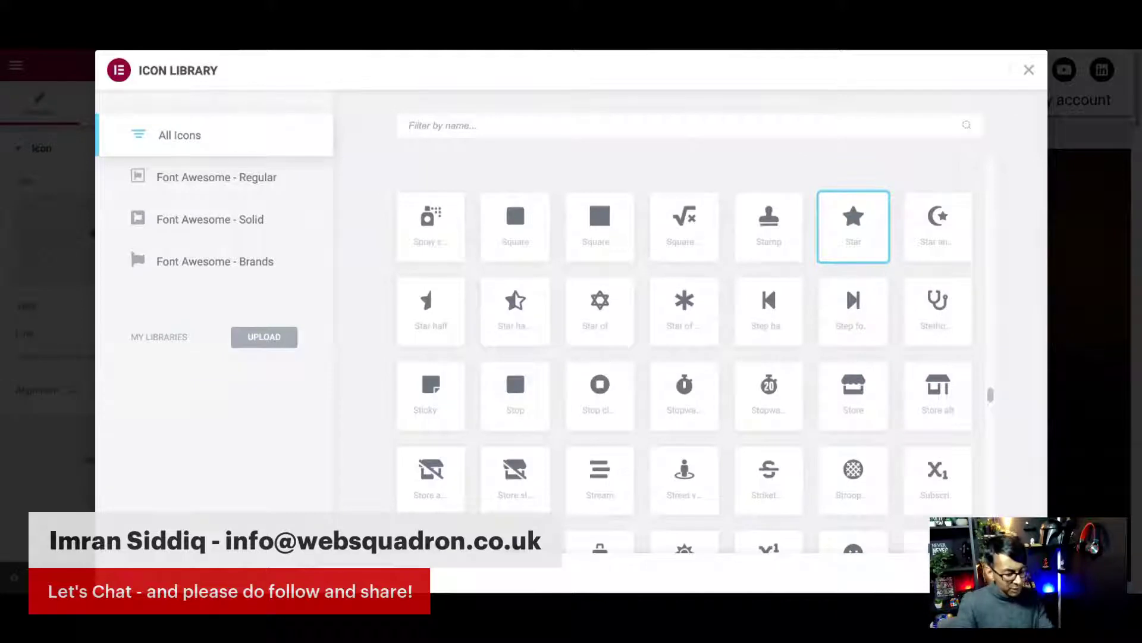
type("menu")
key("BackSpace")
key("BackSpace")
key("BackSpace")
key("BackSpace")
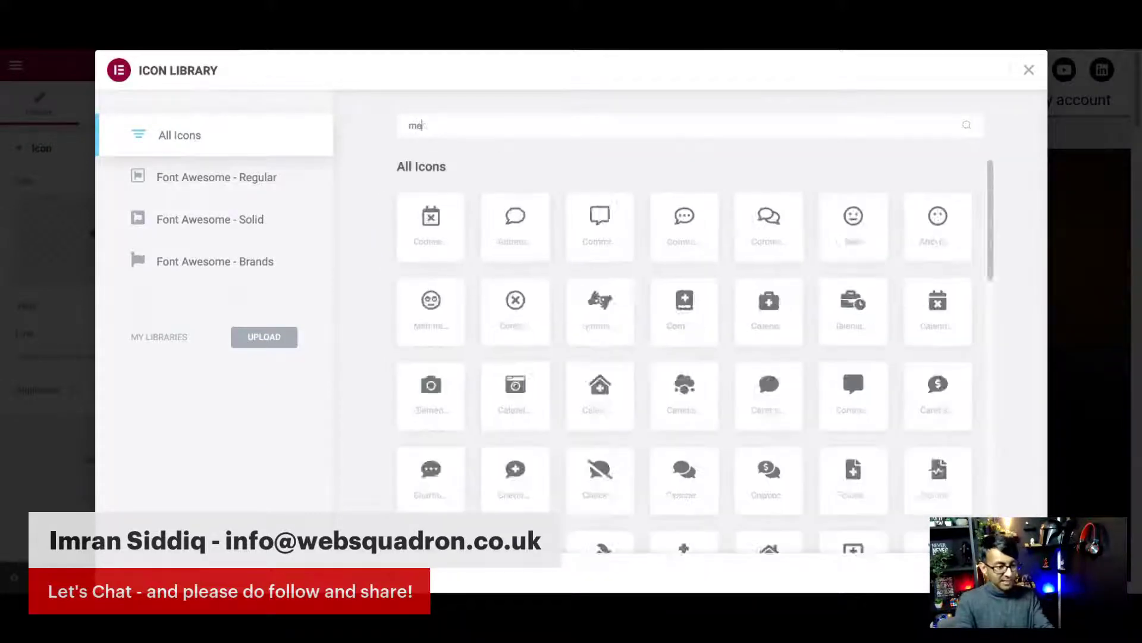
type("nav")
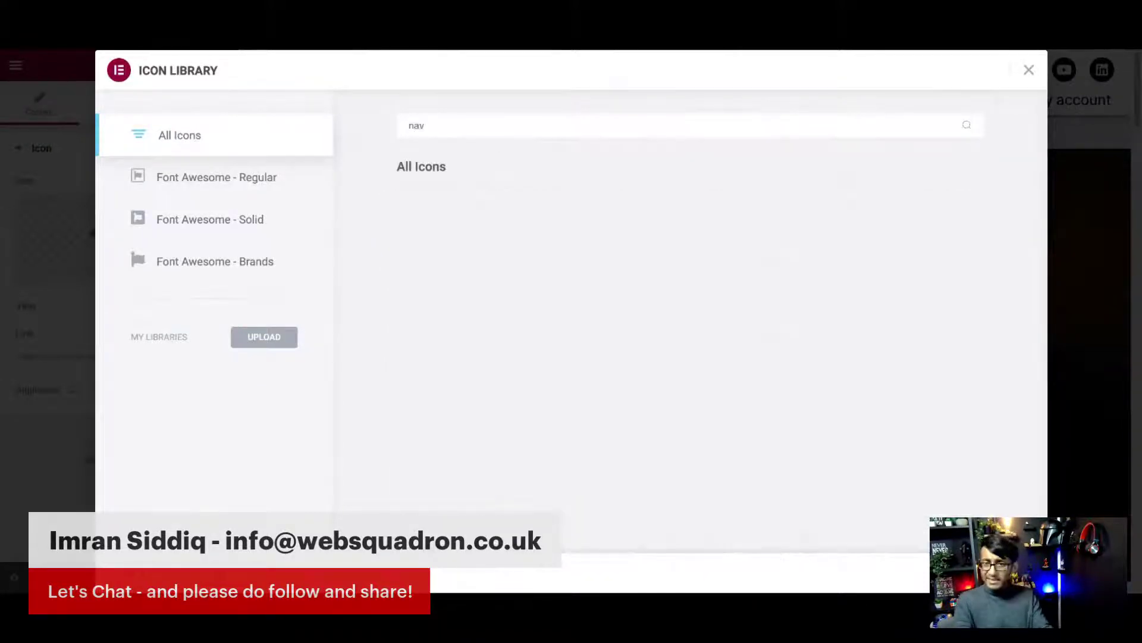
key("BackSpace")
key("BackSpace")
key("BackSpace")
type("bar")
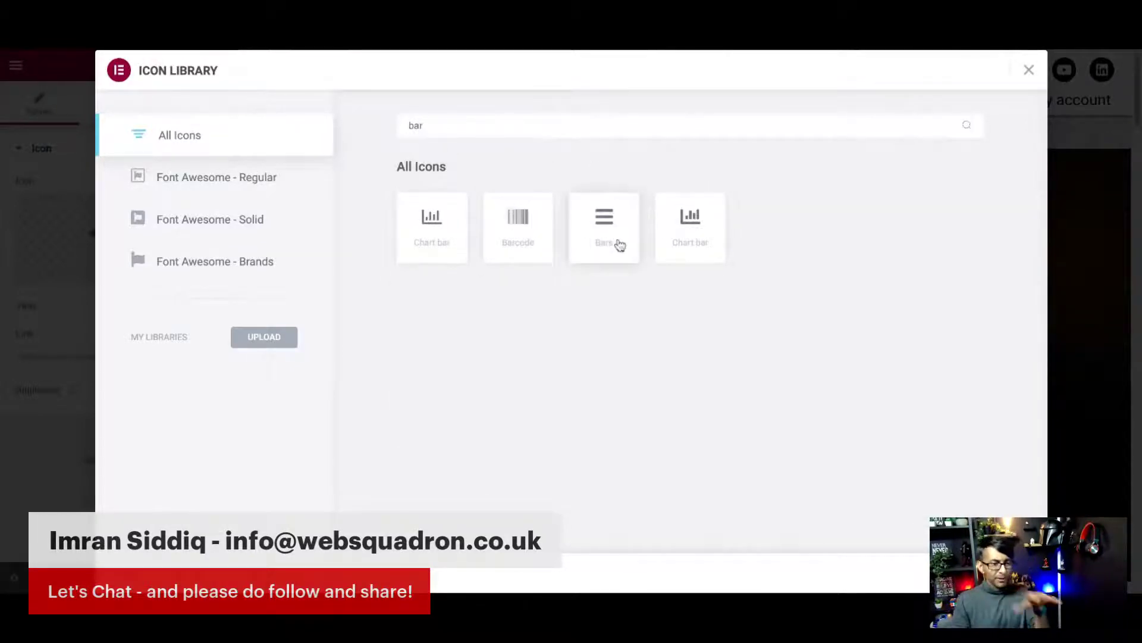
double_click(433, 125)
type("align")
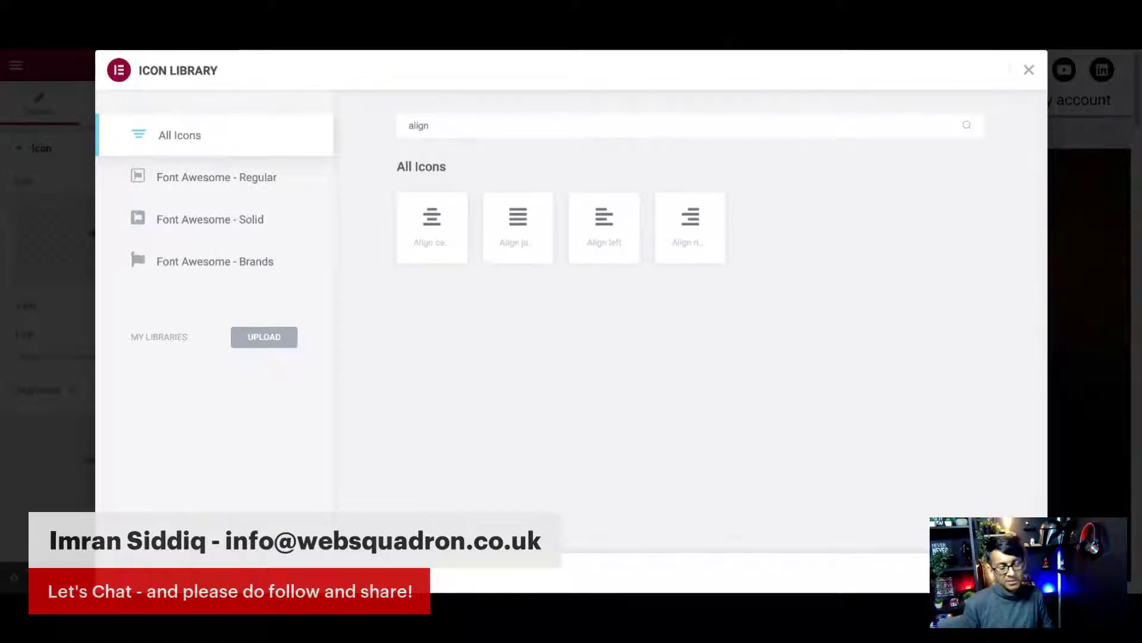
key("BackSpace")
key("BackSpace")
key("BackSpace")
key("BackSpace")
key("BackSpace")
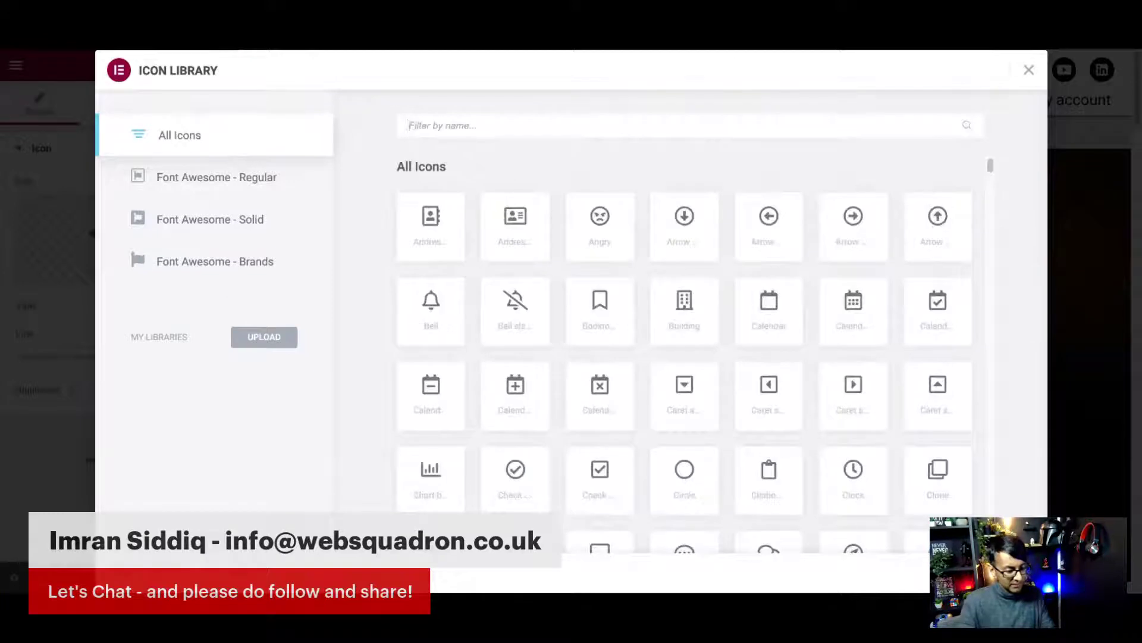
- Filter the icon library by "ba" and insert the Barcode icon into the new Icon widget
type("ba")
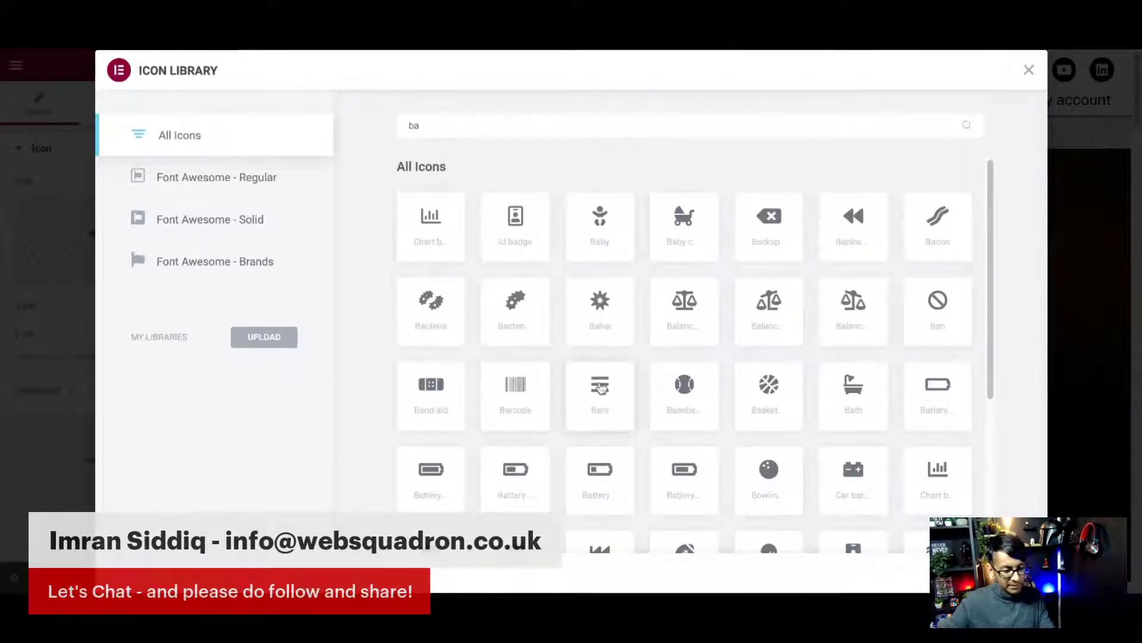
left_click(526, 391)
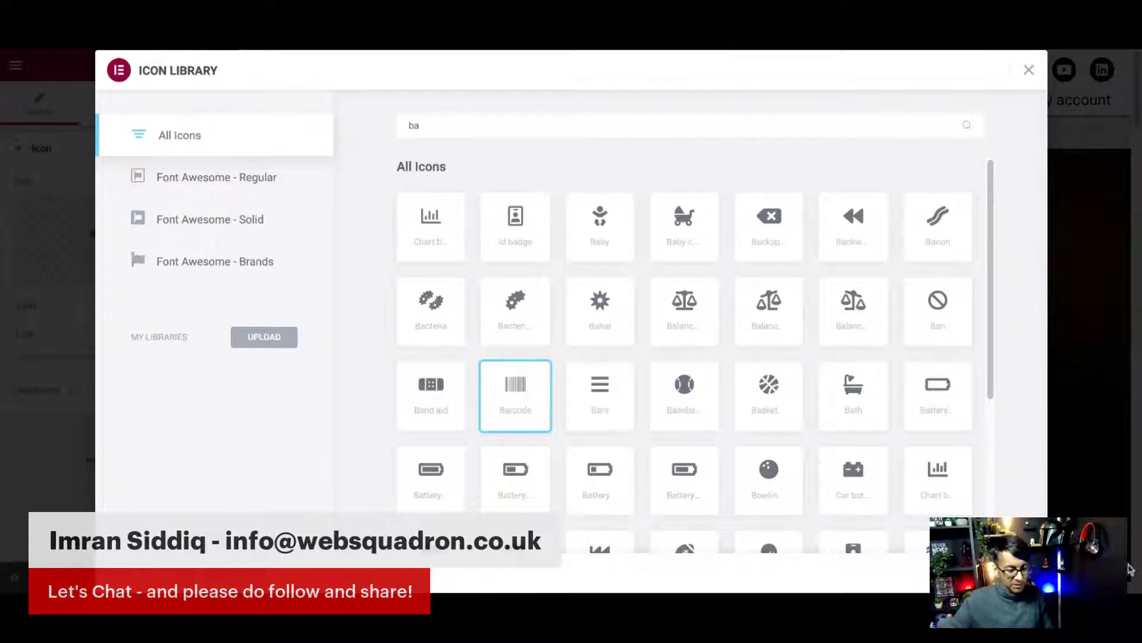
left_click(999, 572)
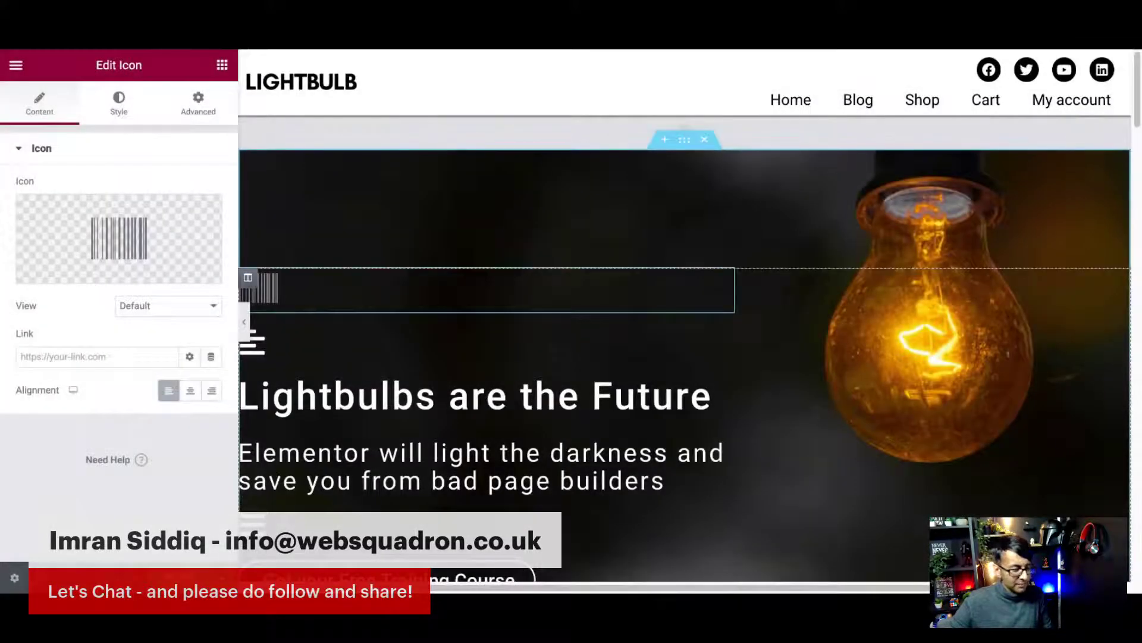
- Set the barcode icon's primary color to the global White and preview the hero without the widget panel
left_click(119, 104)
left_click(190, 221)
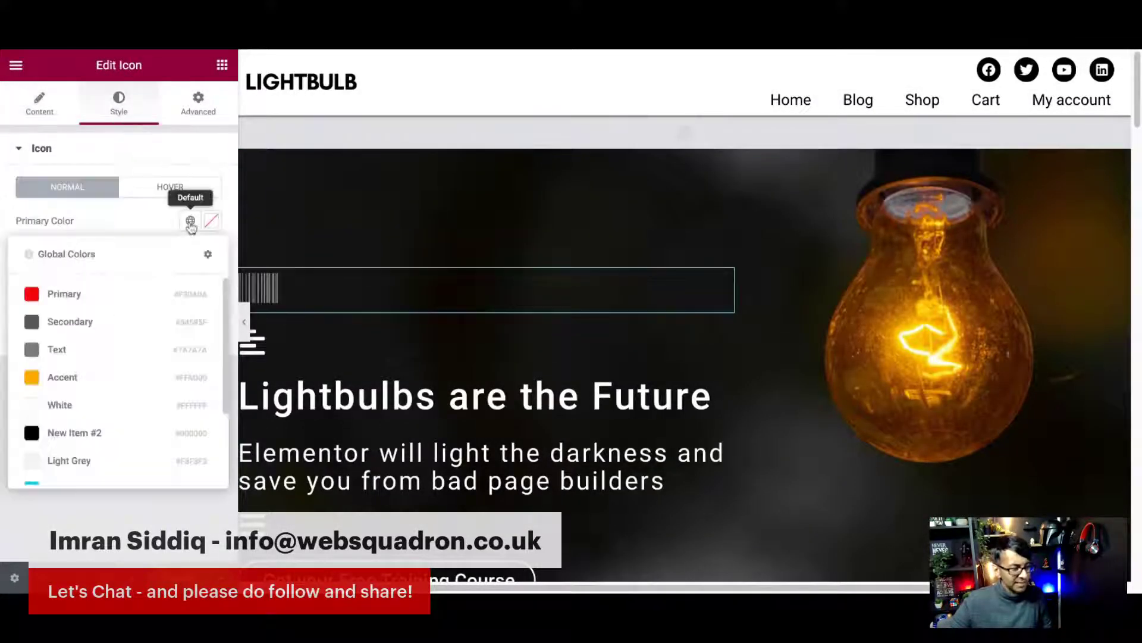
left_click(95, 407)
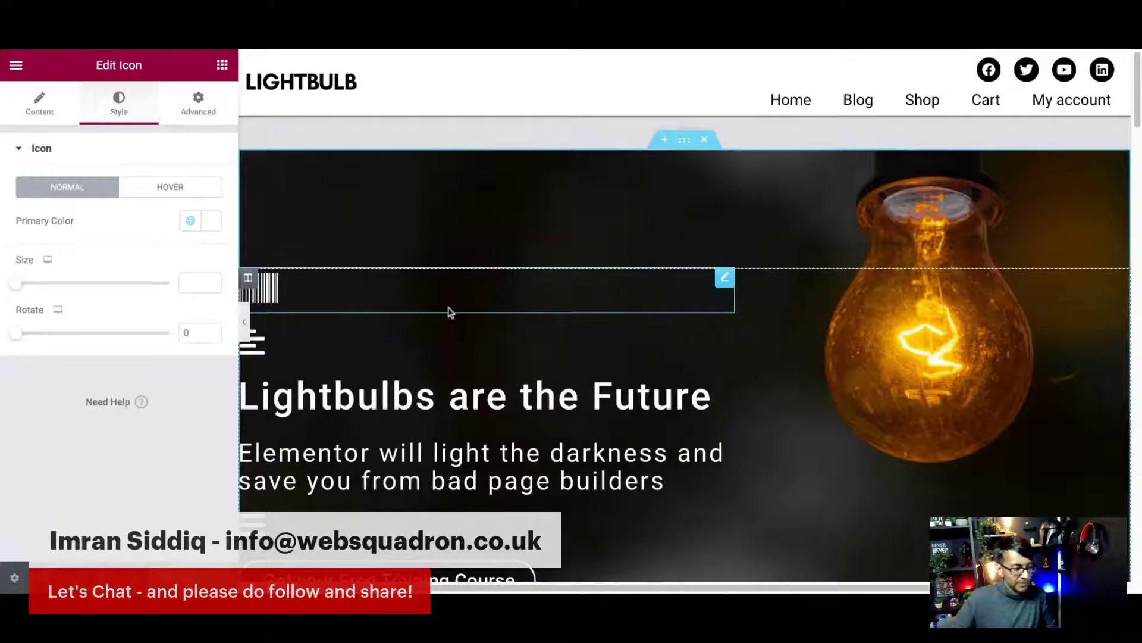
left_click(244, 321)
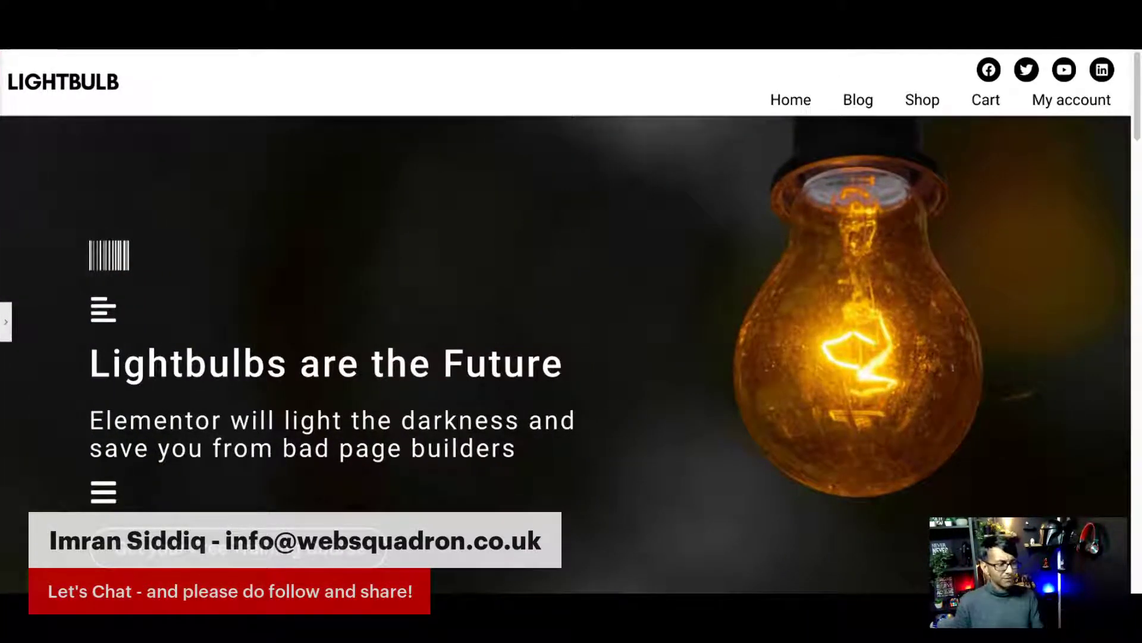
left_click(6, 330)
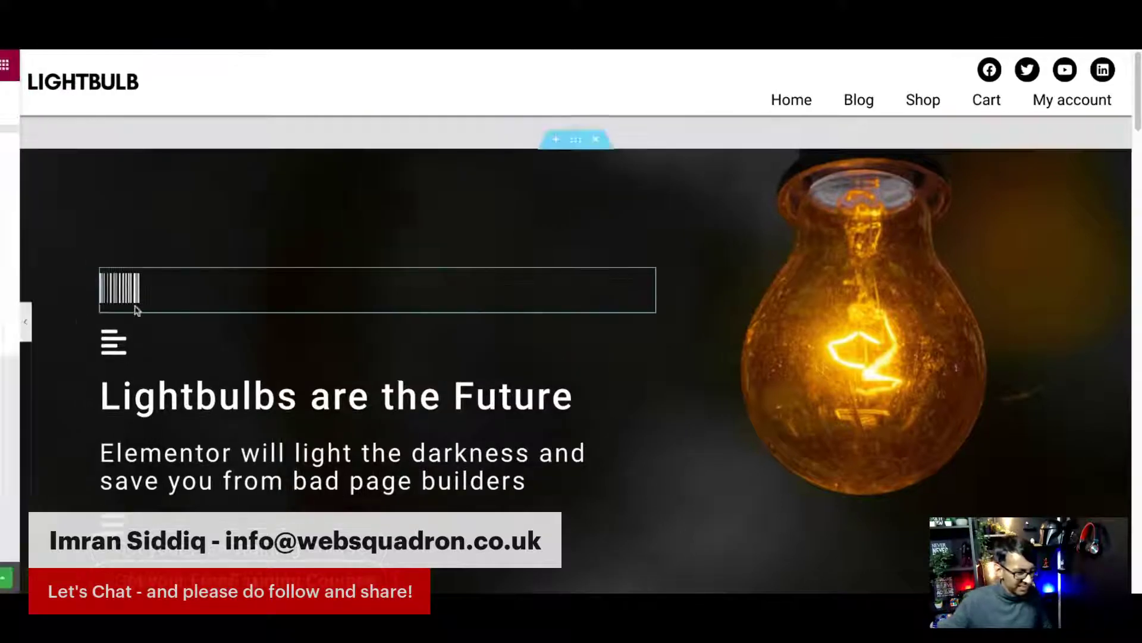
- Rotate the barcode icon by 90 degrees
left_click(193, 332)
type("90")
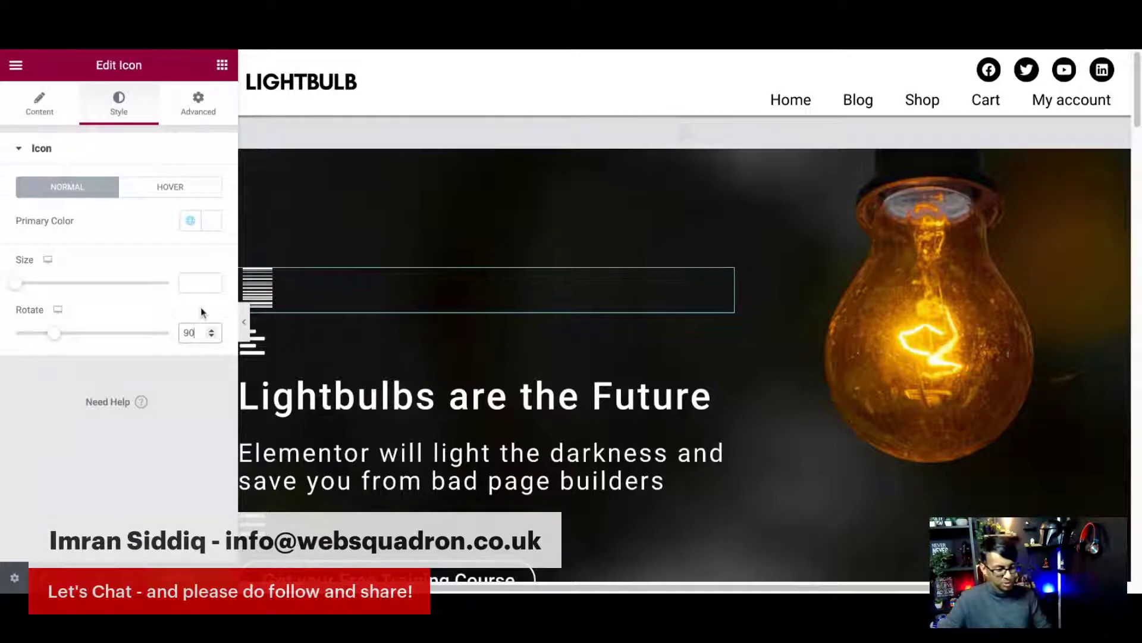
left_click(669, 48)
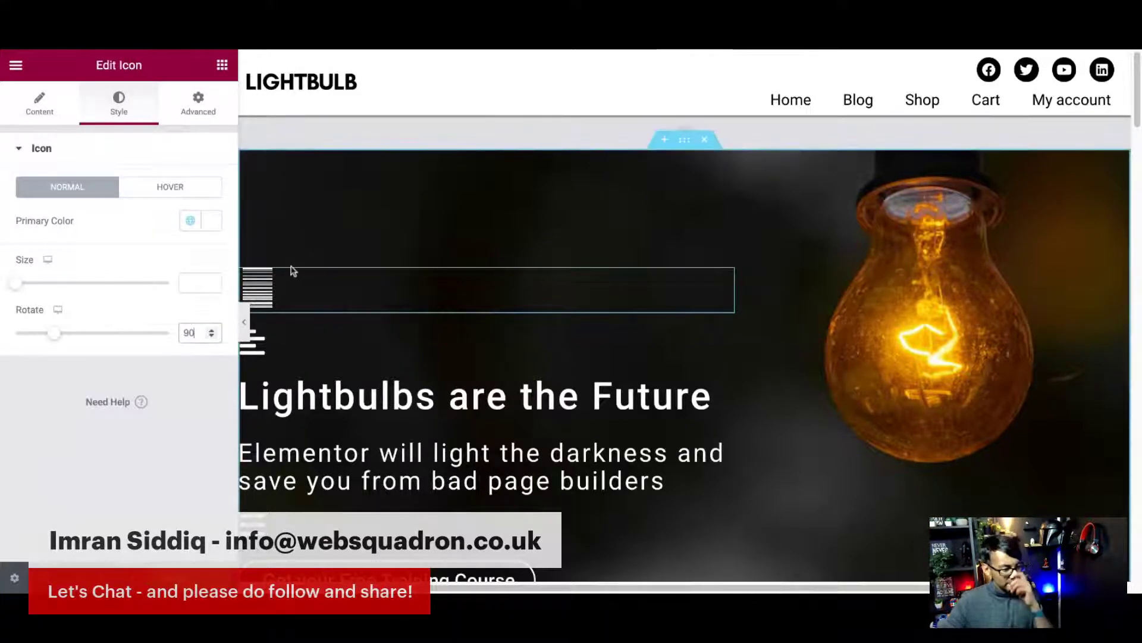
- Try searching for "blog" as the barcode icon's link target and clear the entry again
left_click(49, 116)
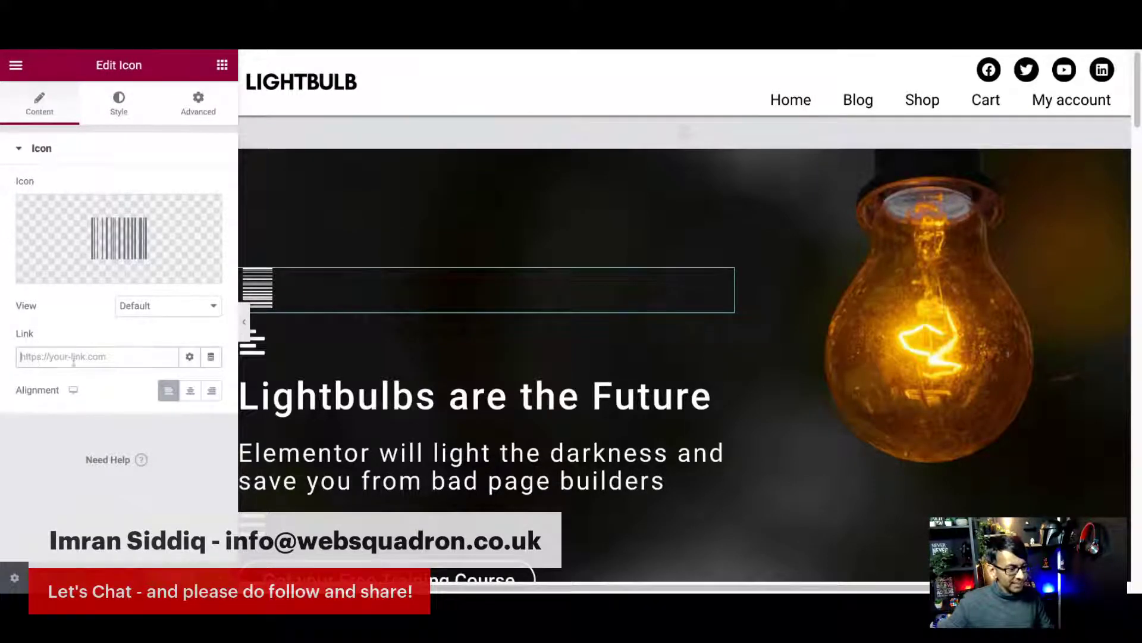
left_click(102, 361)
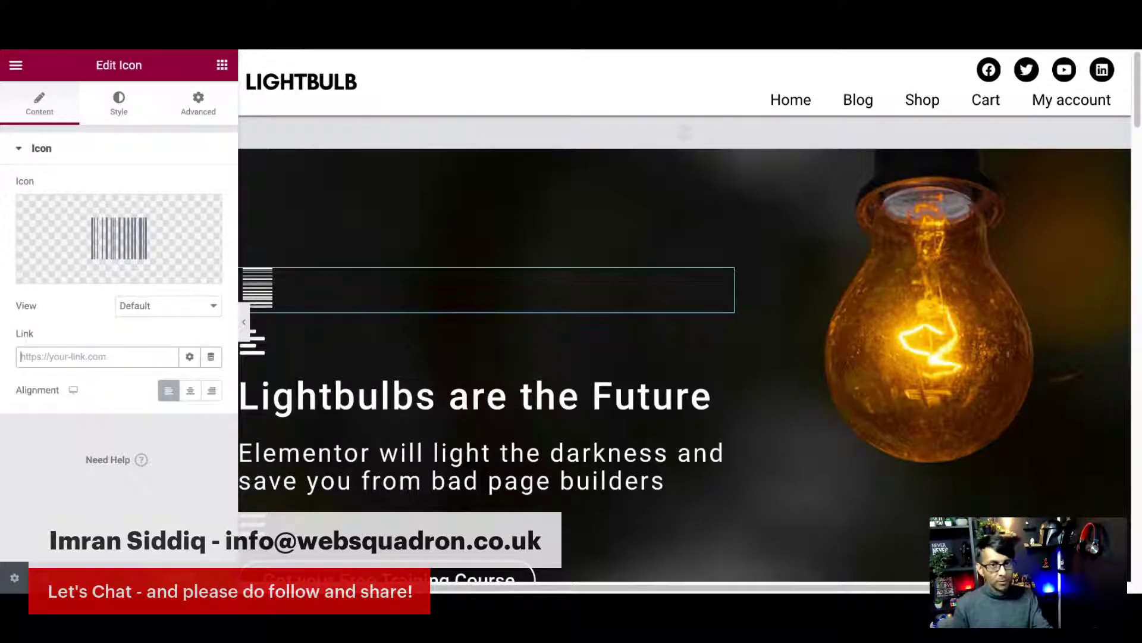
type("blog")
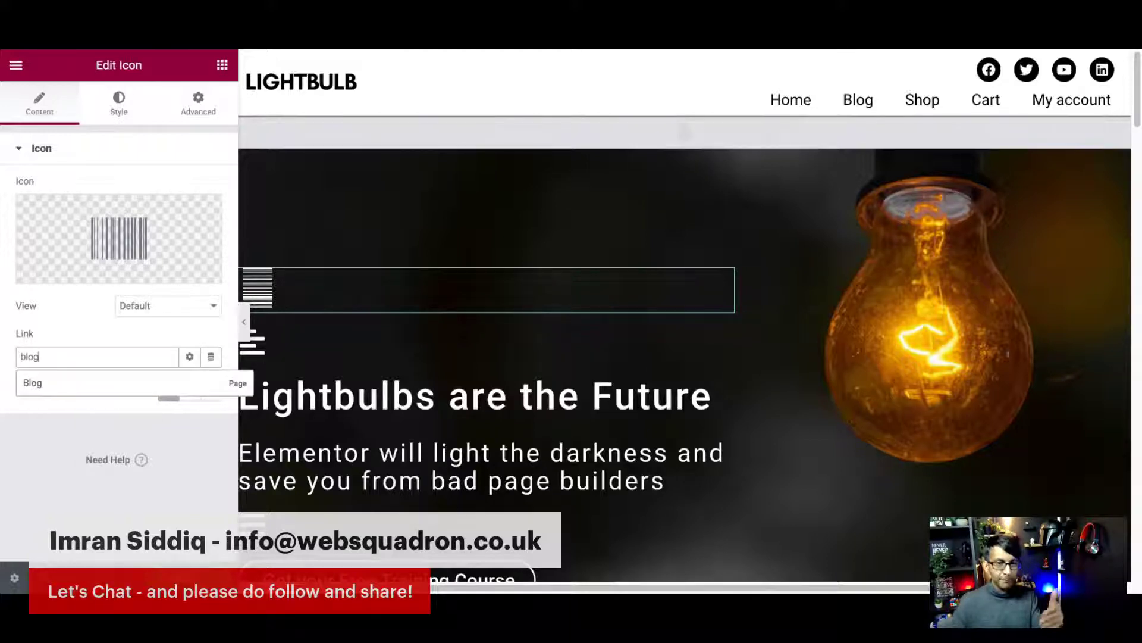
key("BackSpace")
key("BackSpace")
key("BackSpace")
key("BackSpace")
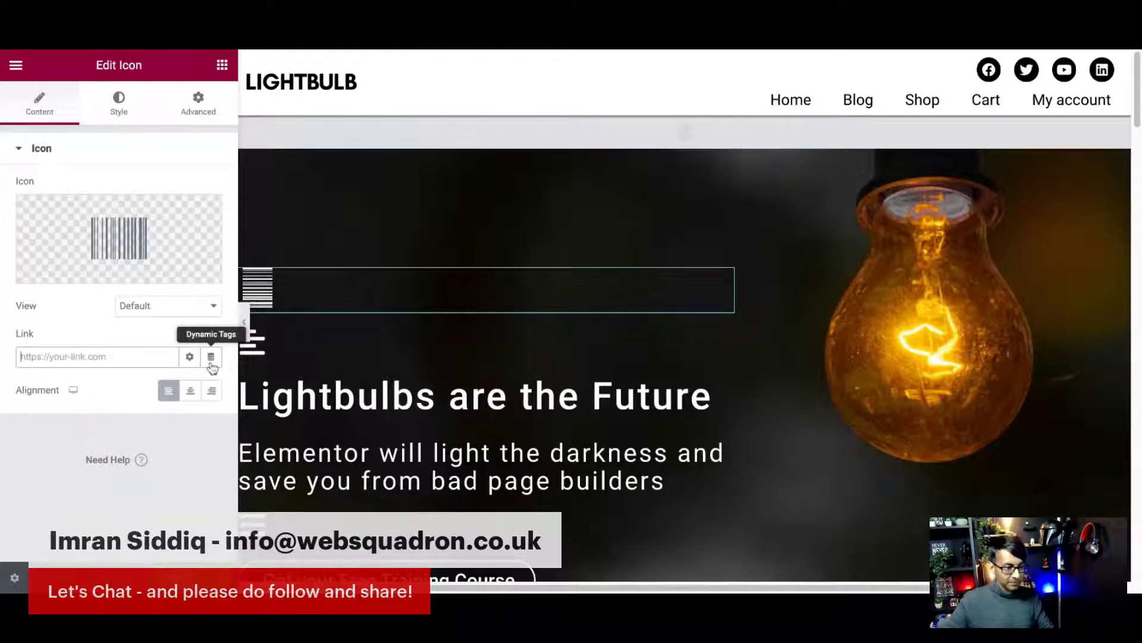
left_click(190, 357)
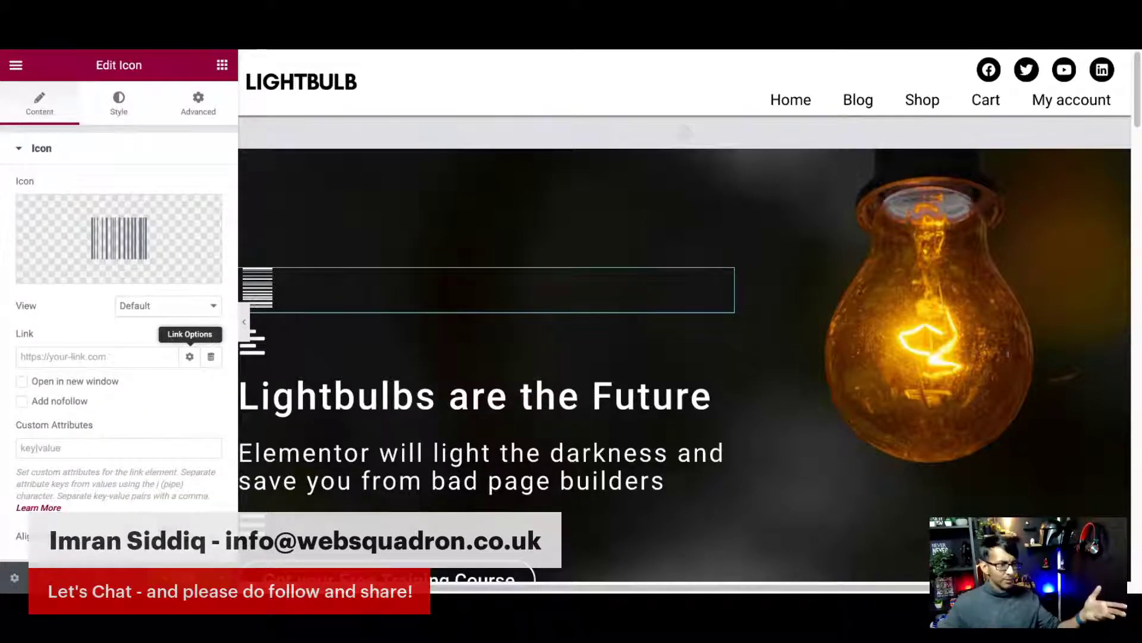
left_click(210, 358)
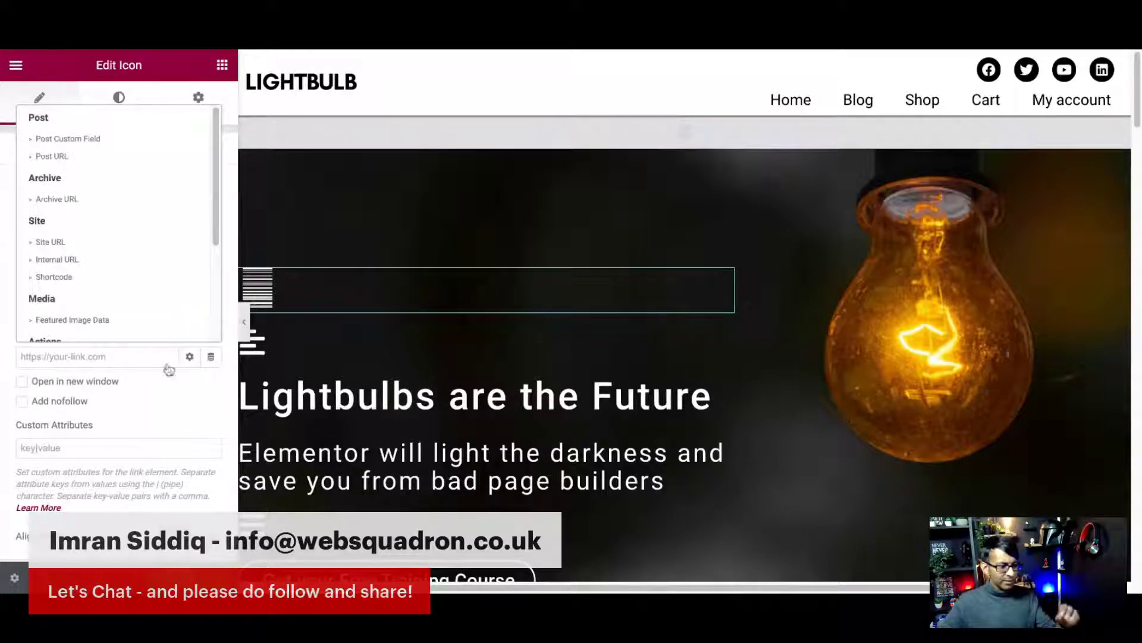
left_click(189, 357)
- Assign the Popup action as the dynamic link of the barcode icon
left_click(211, 358)
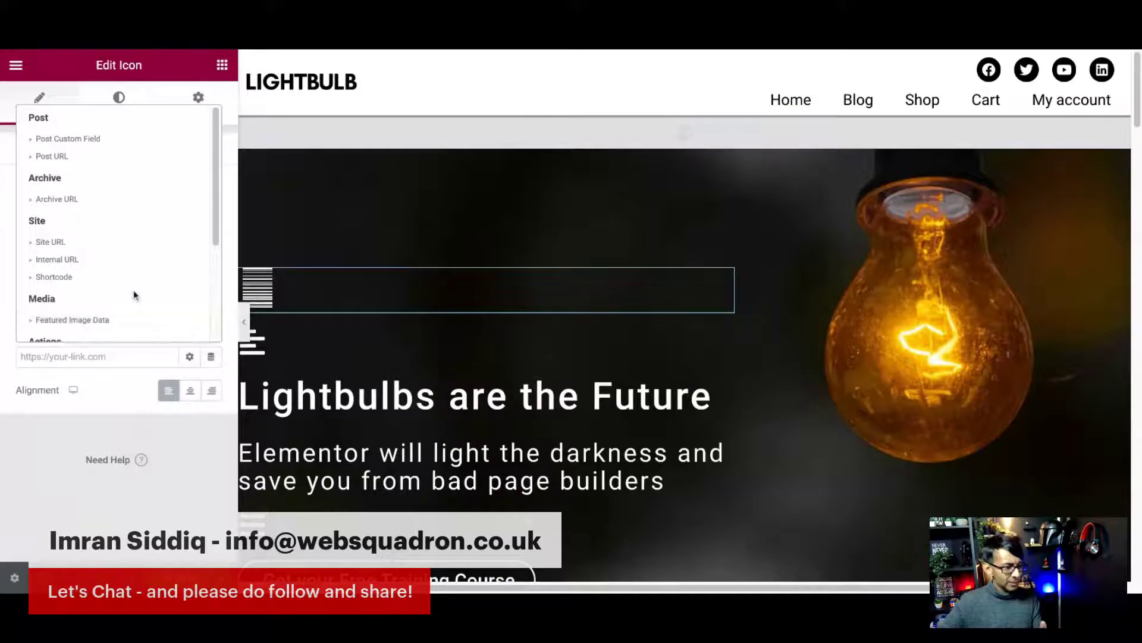
scroll(137, 292, "down", 3)
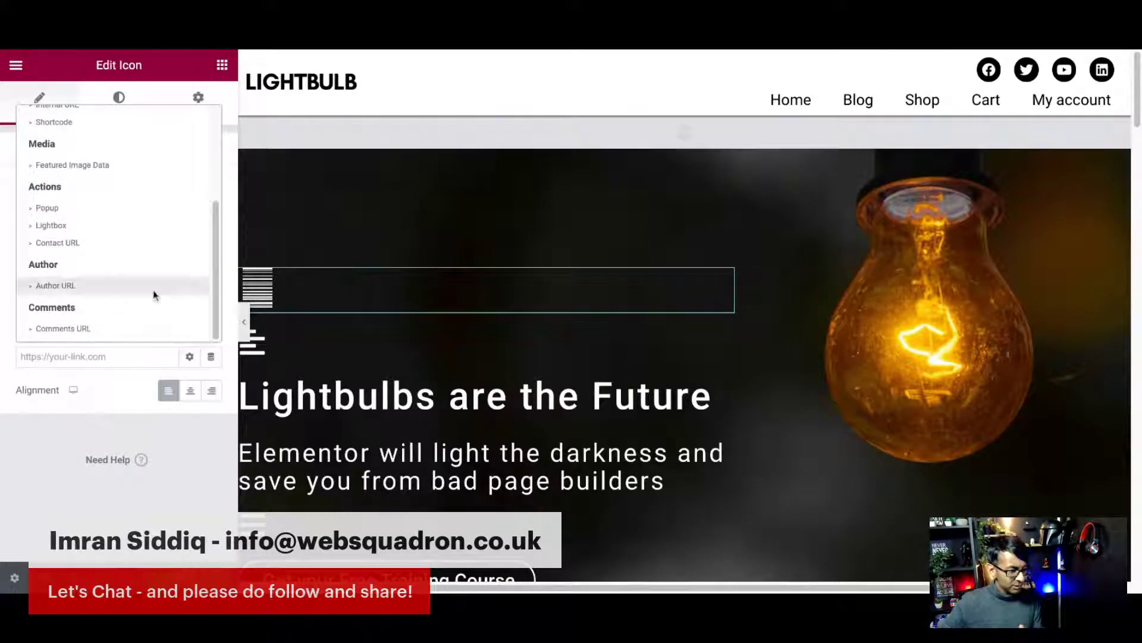
scroll(214, 270, "up", 2)
scroll(217, 269, "up", 2)
scroll(217, 270, "down", 4)
scroll(216, 269, "up", 1)
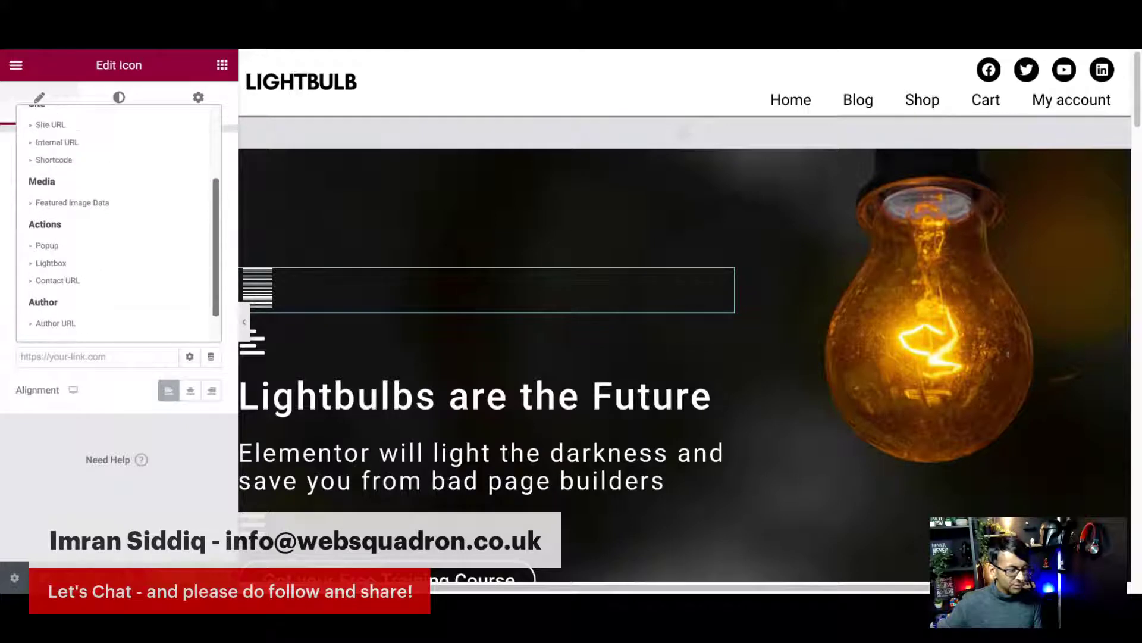
scroll(216, 269, "up", 3)
scroll(119, 223, "up", 1)
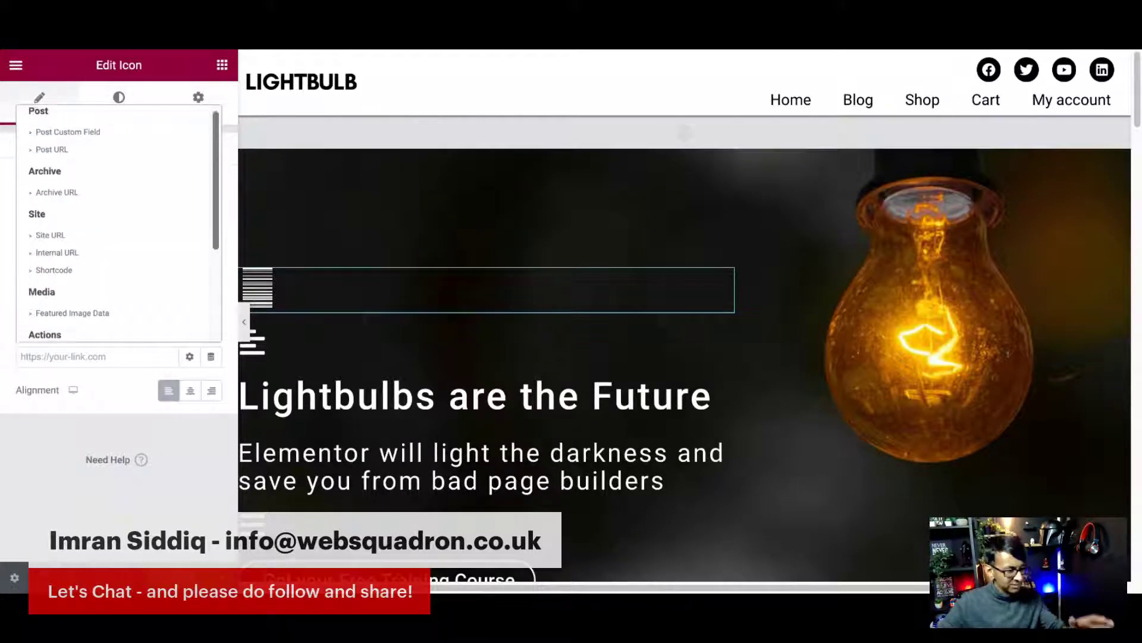
scroll(69, 250, "down", 3)
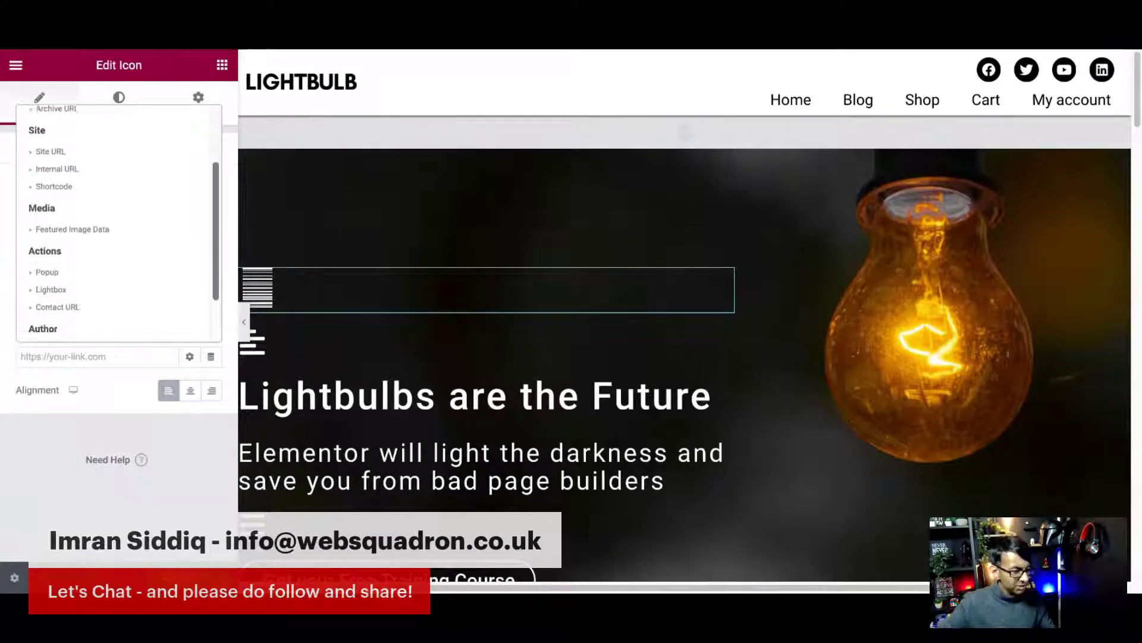
left_click(65, 265)
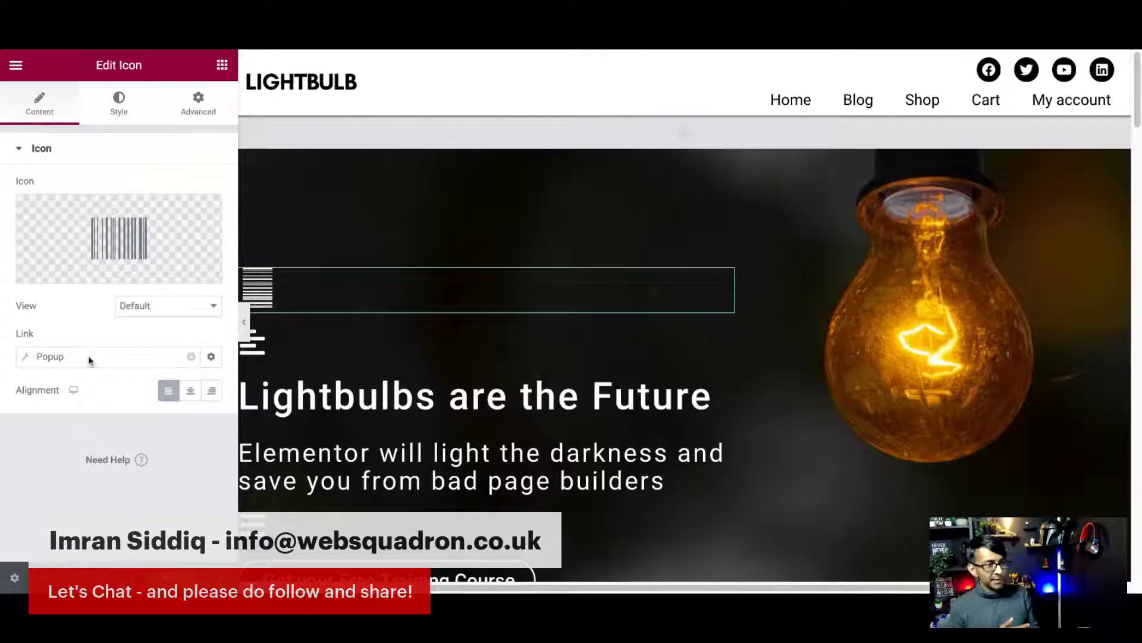
- Search for "side" in the link's popup settings and choose Sidebar Popup (Template) as the popup to open
left_click(25, 359)
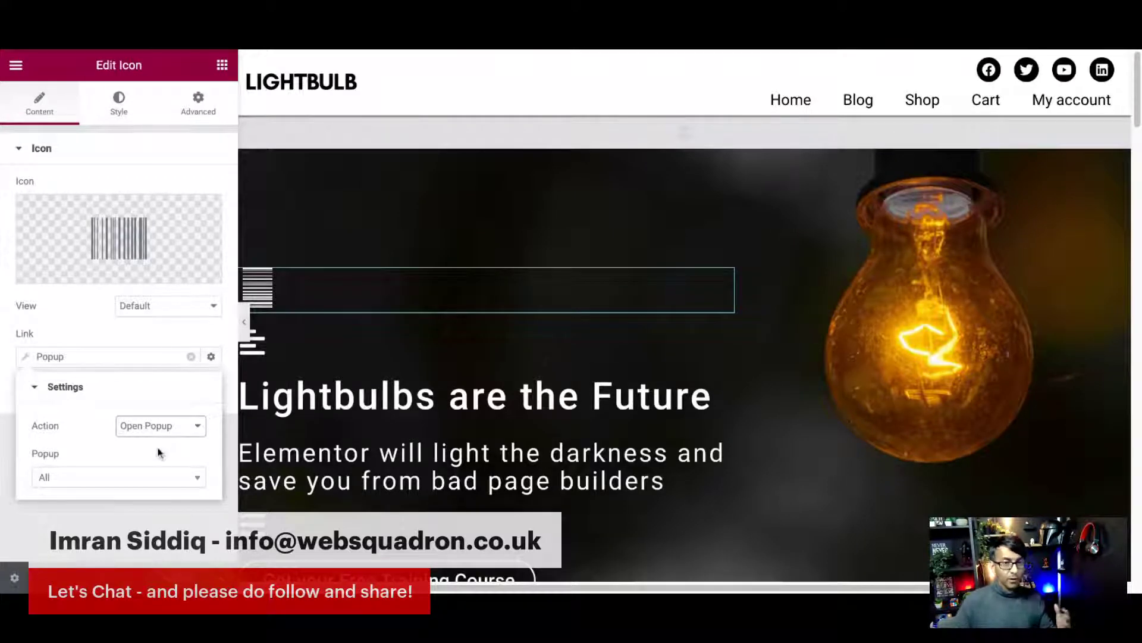
left_click(111, 479)
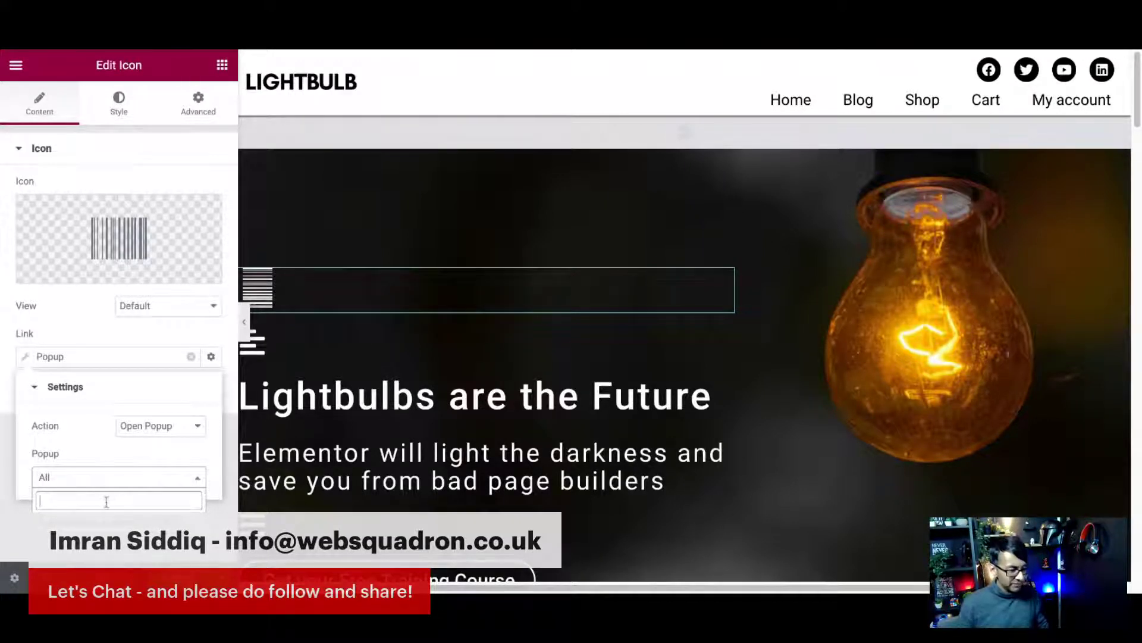
type("side")
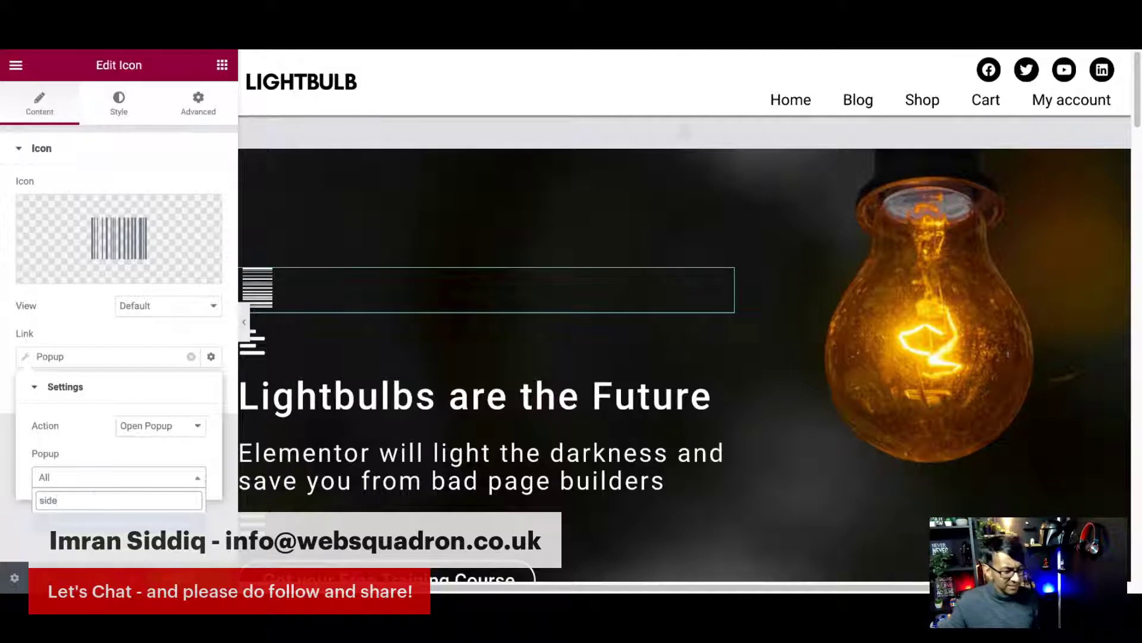
key("Return")
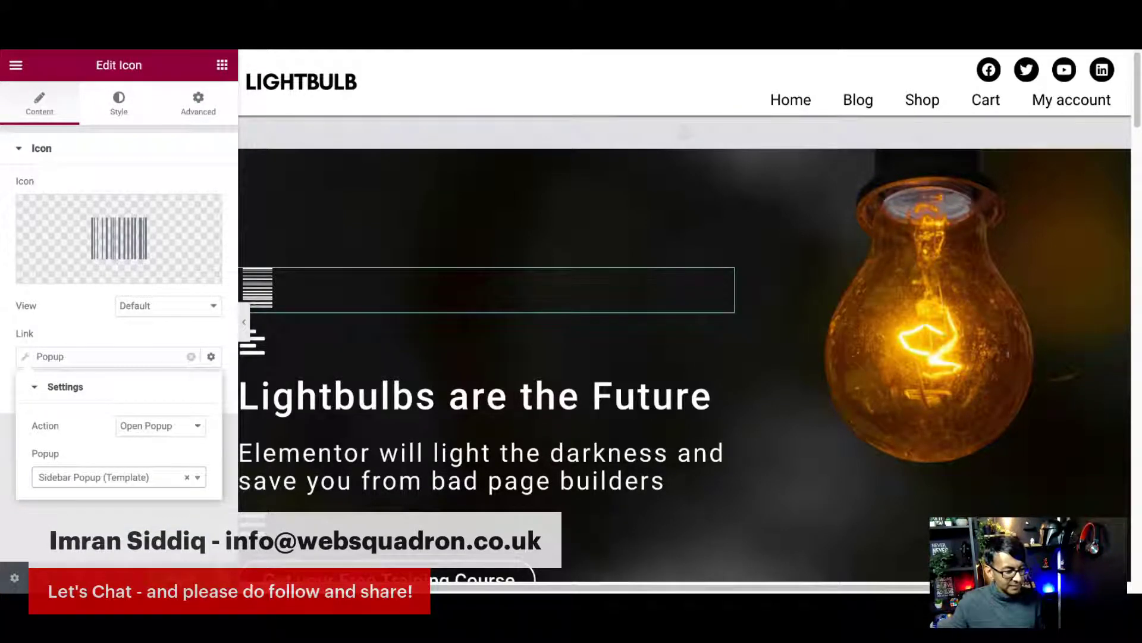
left_click(27, 358)
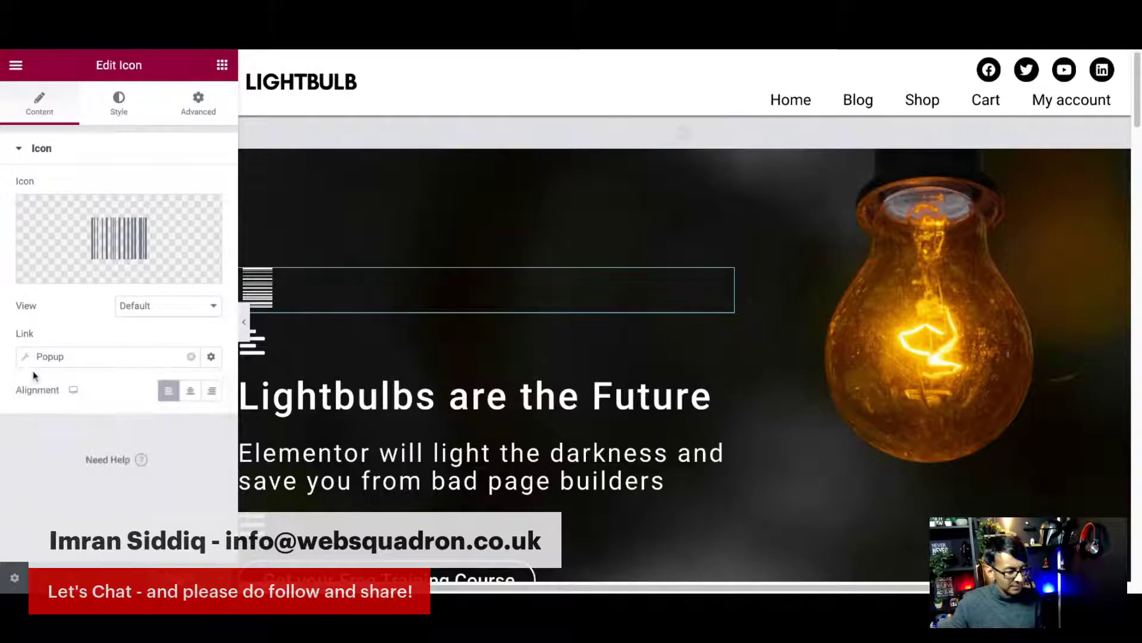
left_click(27, 358)
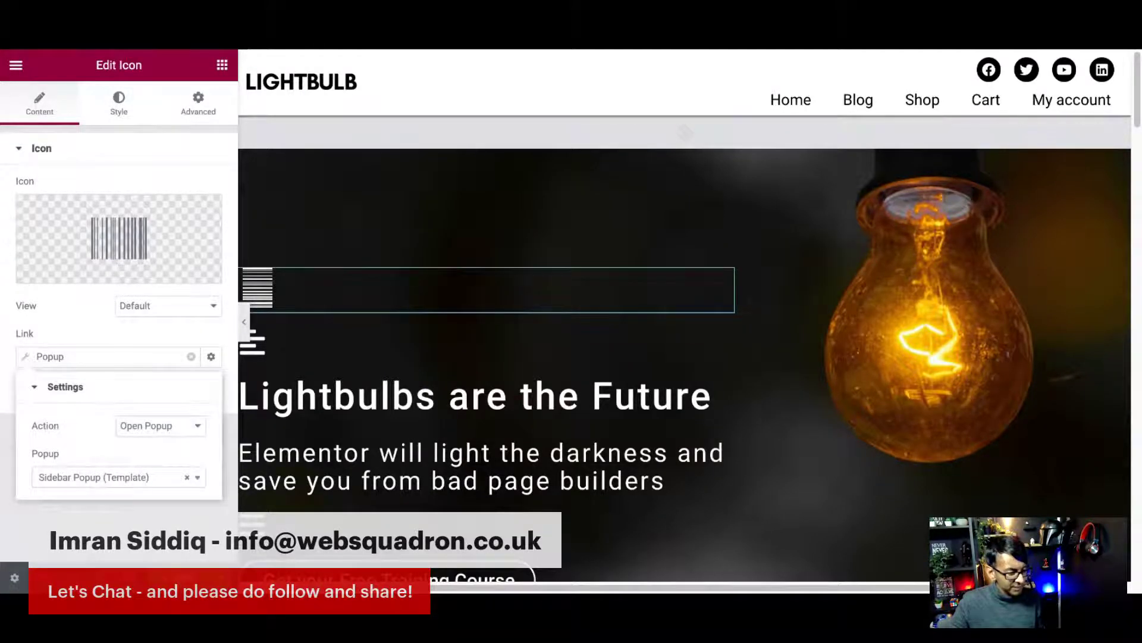
left_click(26, 358)
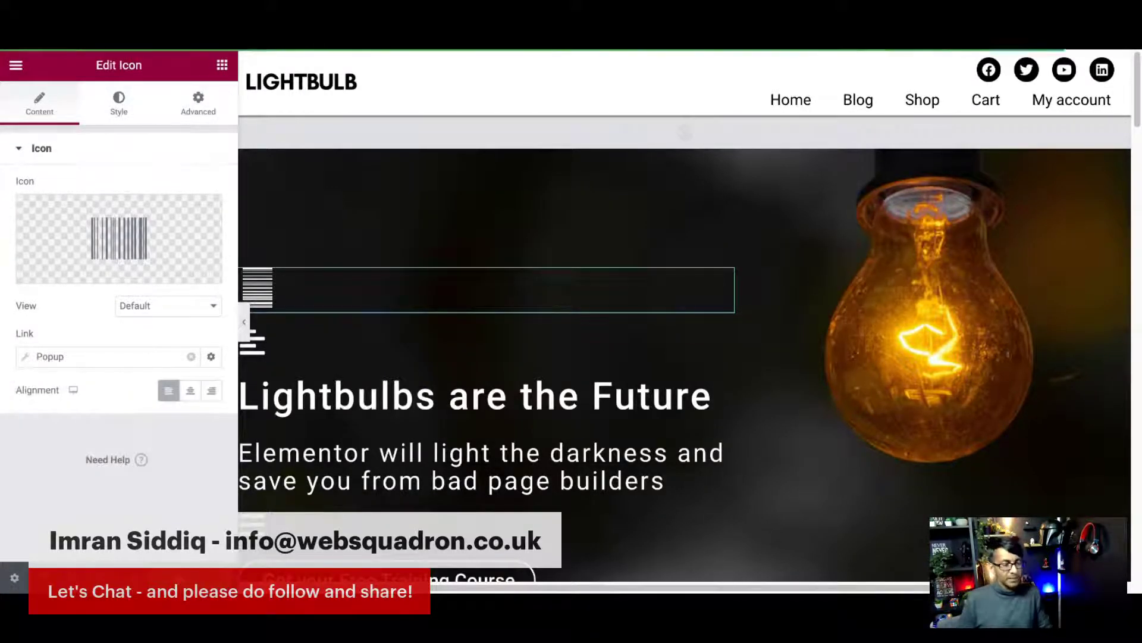
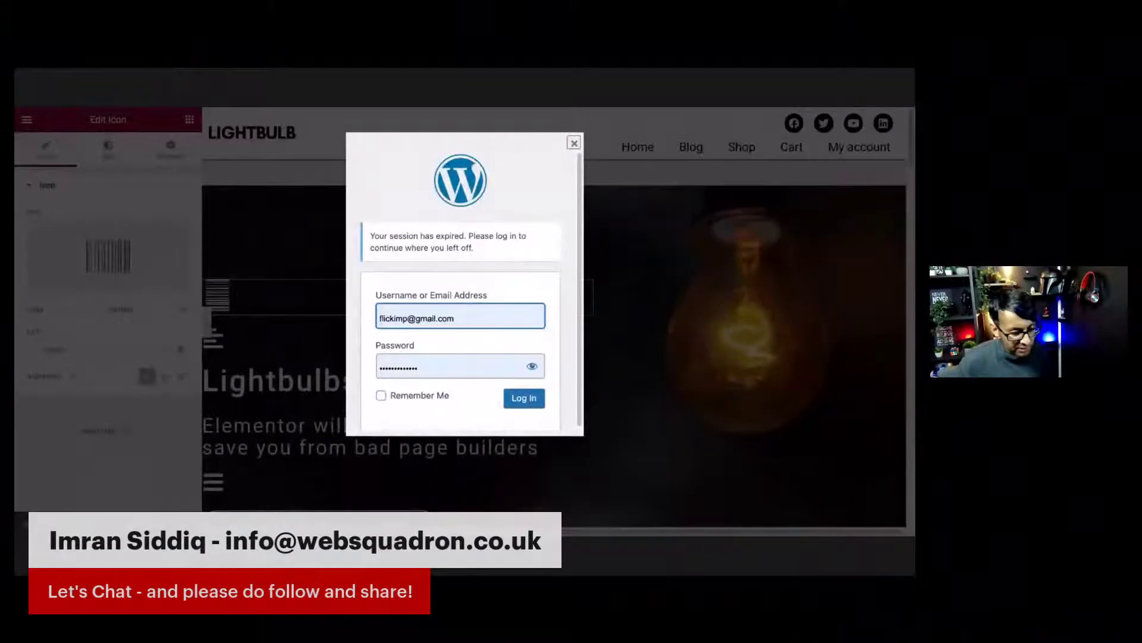
- Dismiss the expired-session login dialog without logging in
left_click(574, 143)
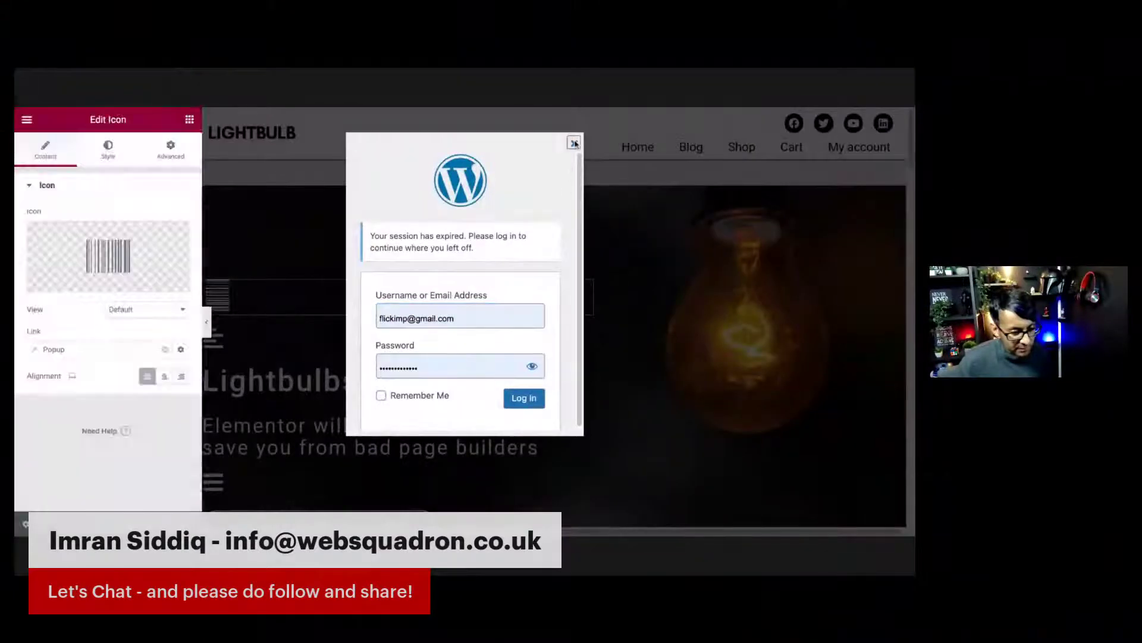